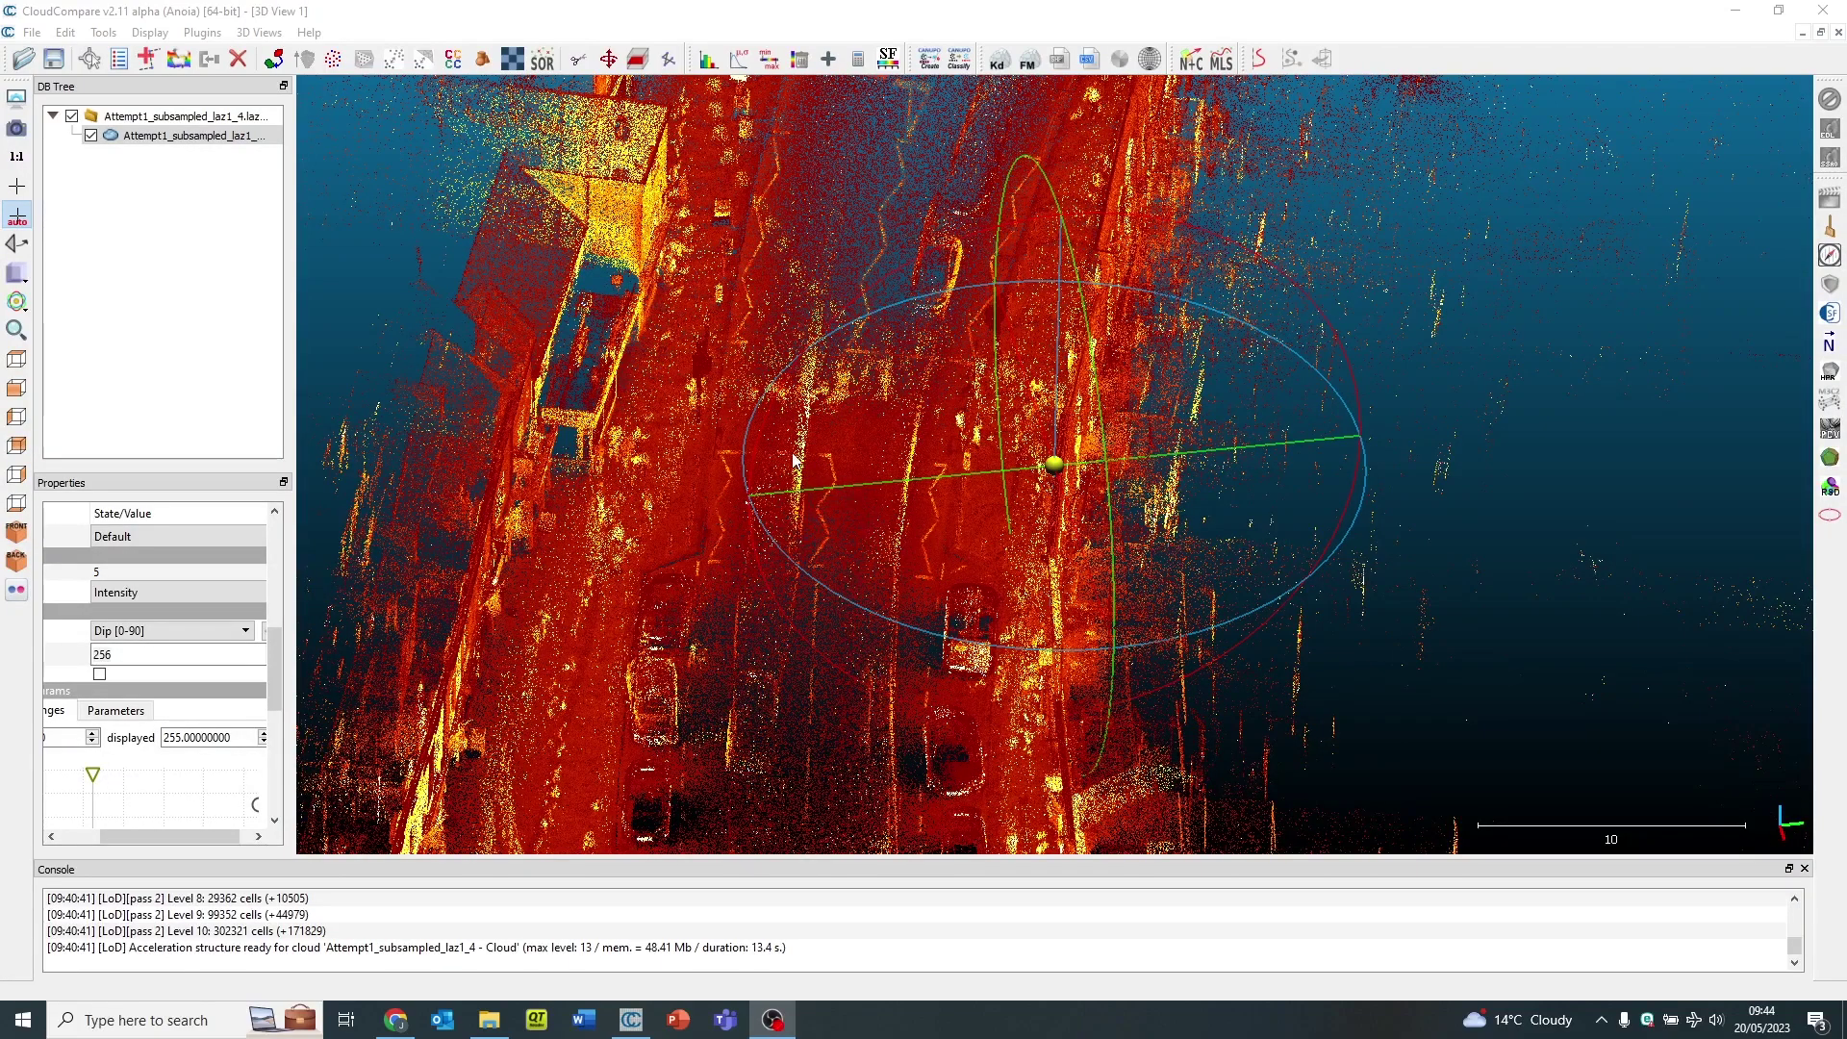
- Segment a rectangular strip across the street from the point cloud in top view, and hide the remaining cloud
{"action": "left_click_drag", "start_coordinate": [824, 521], "coordinate": [837, 482]}
{"action": "scroll", "coordinate": [837, 482], "scroll_direction": "down", "scroll_amount": 2}
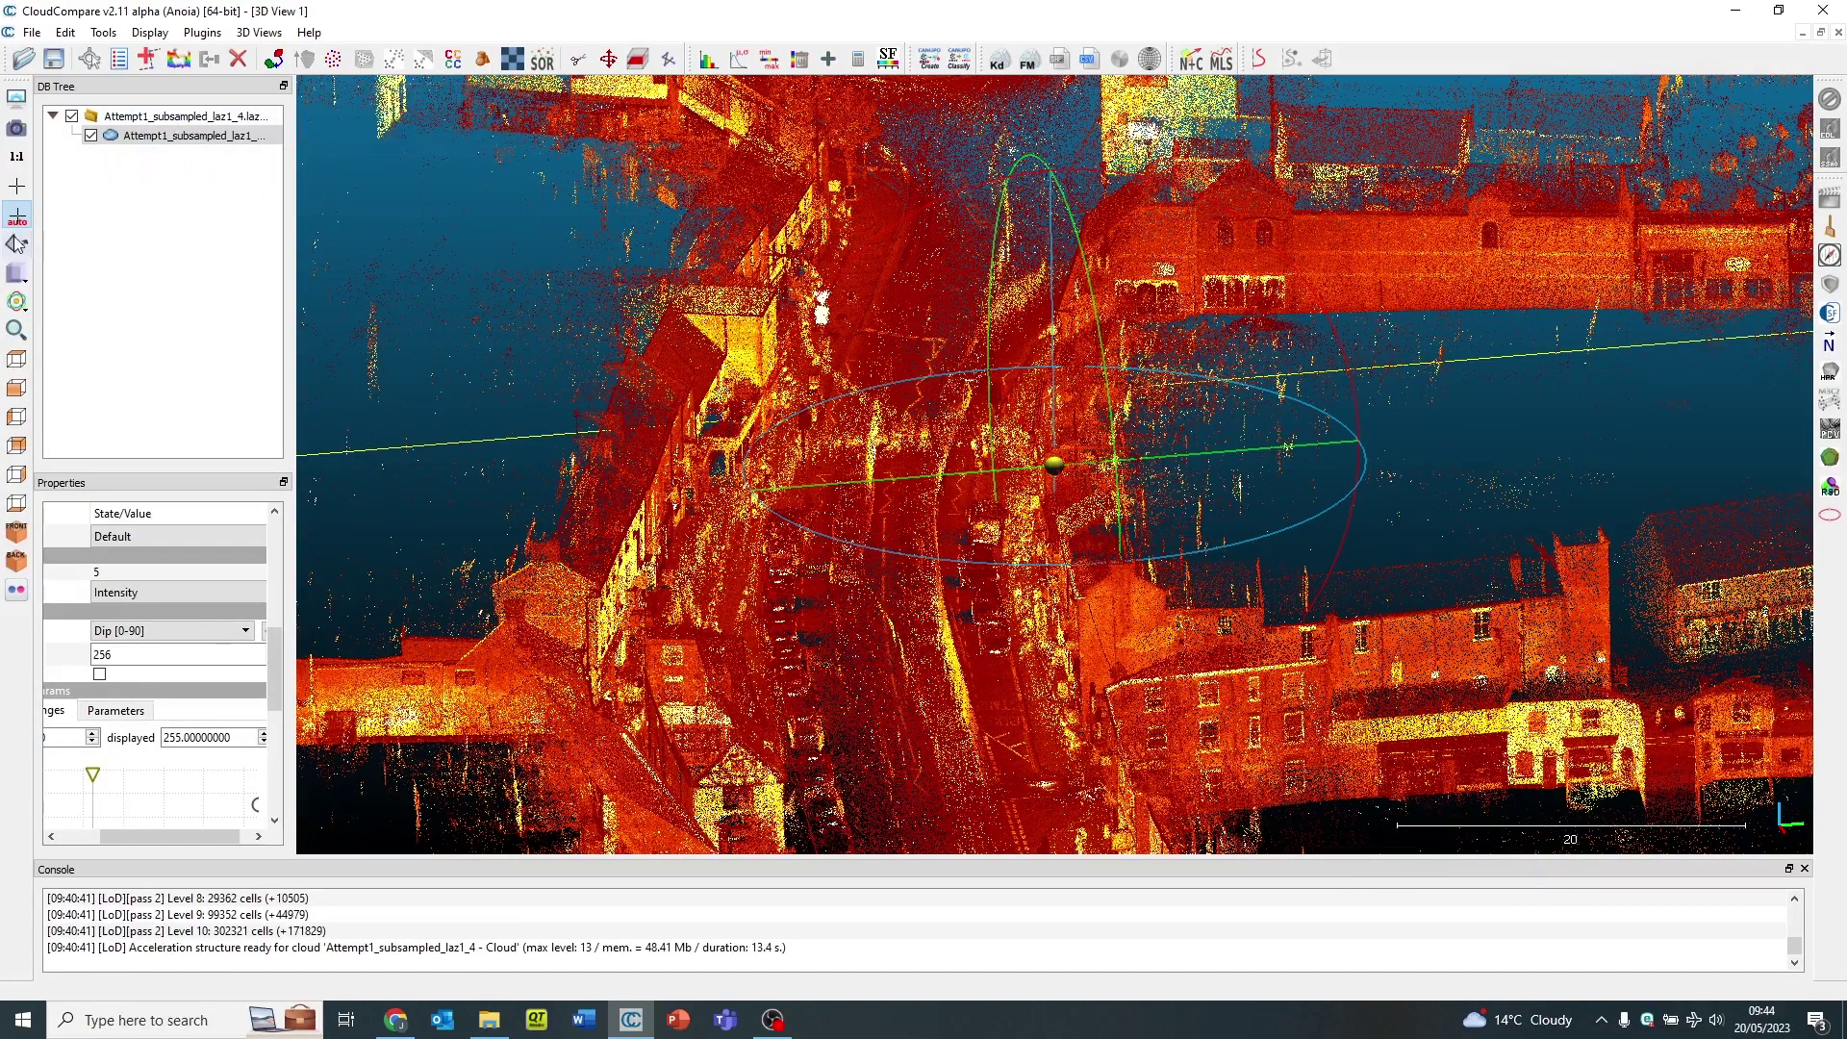
{"action": "left_click", "coordinate": [17, 359]}
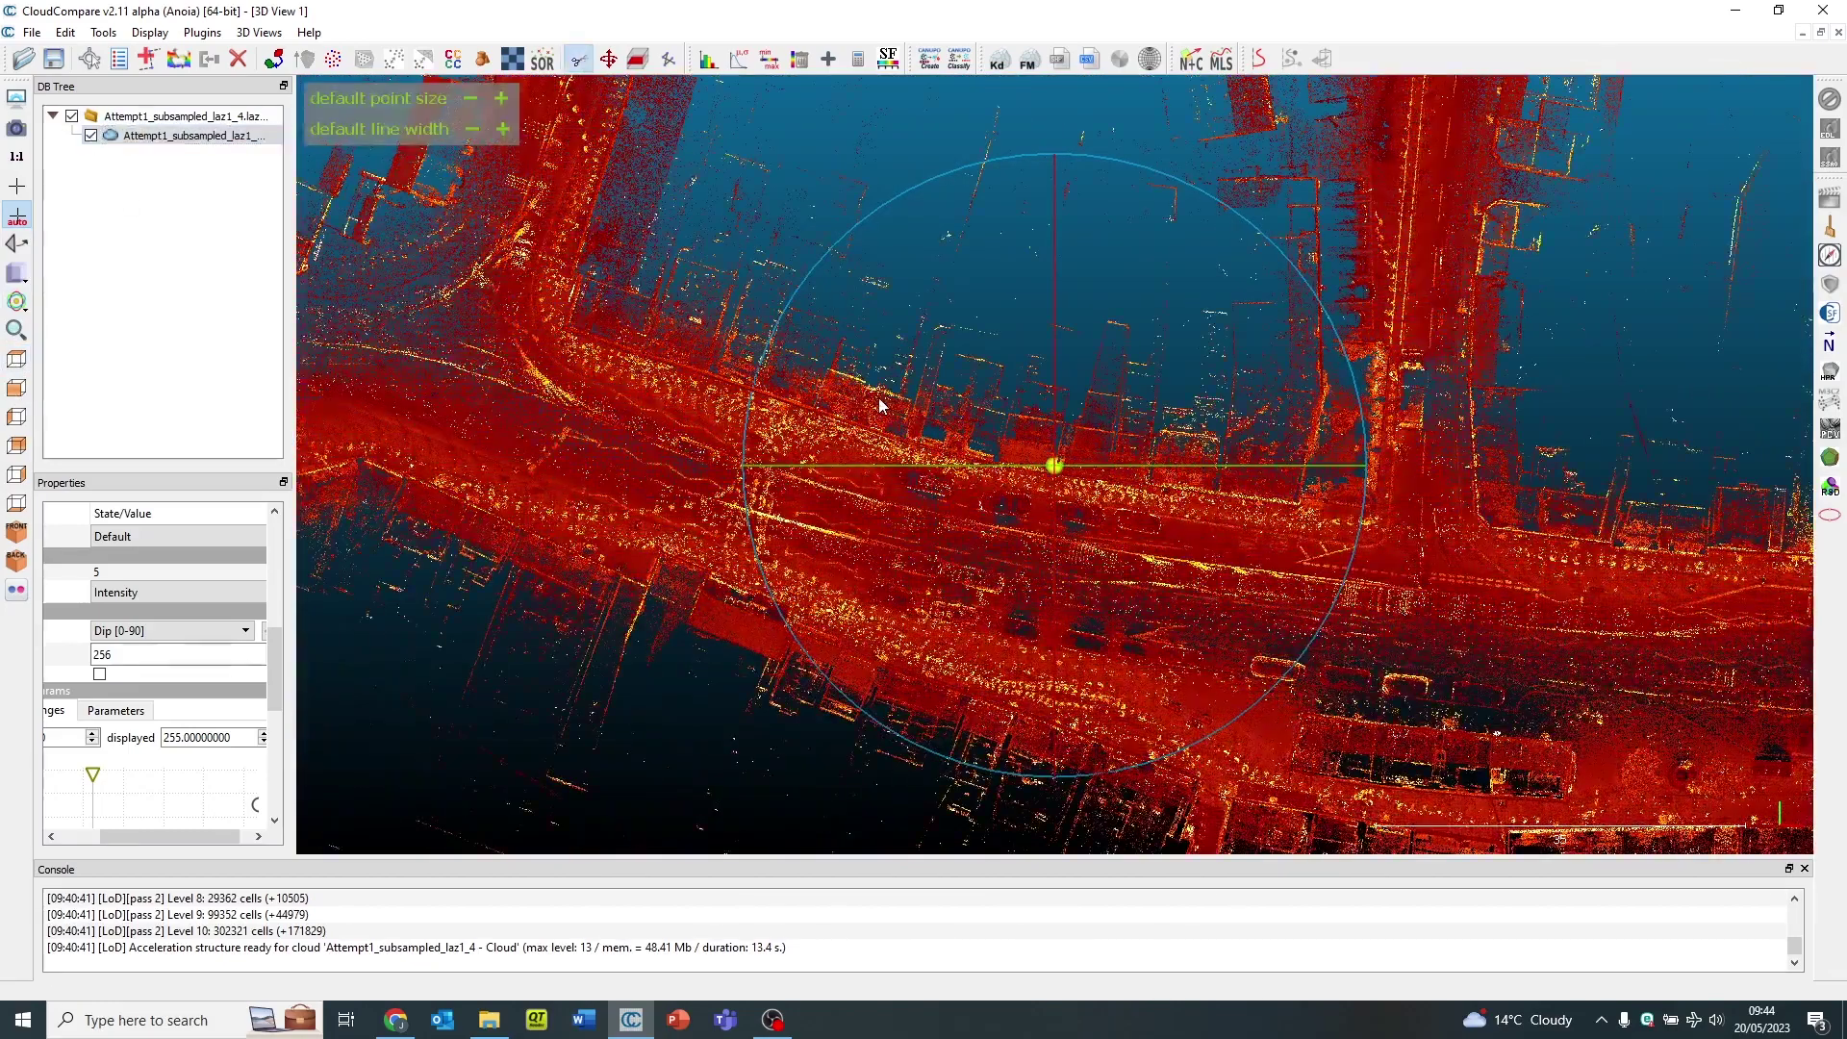
{"action": "key", "text": "t"}
{"action": "left_click", "coordinate": [871, 380]}
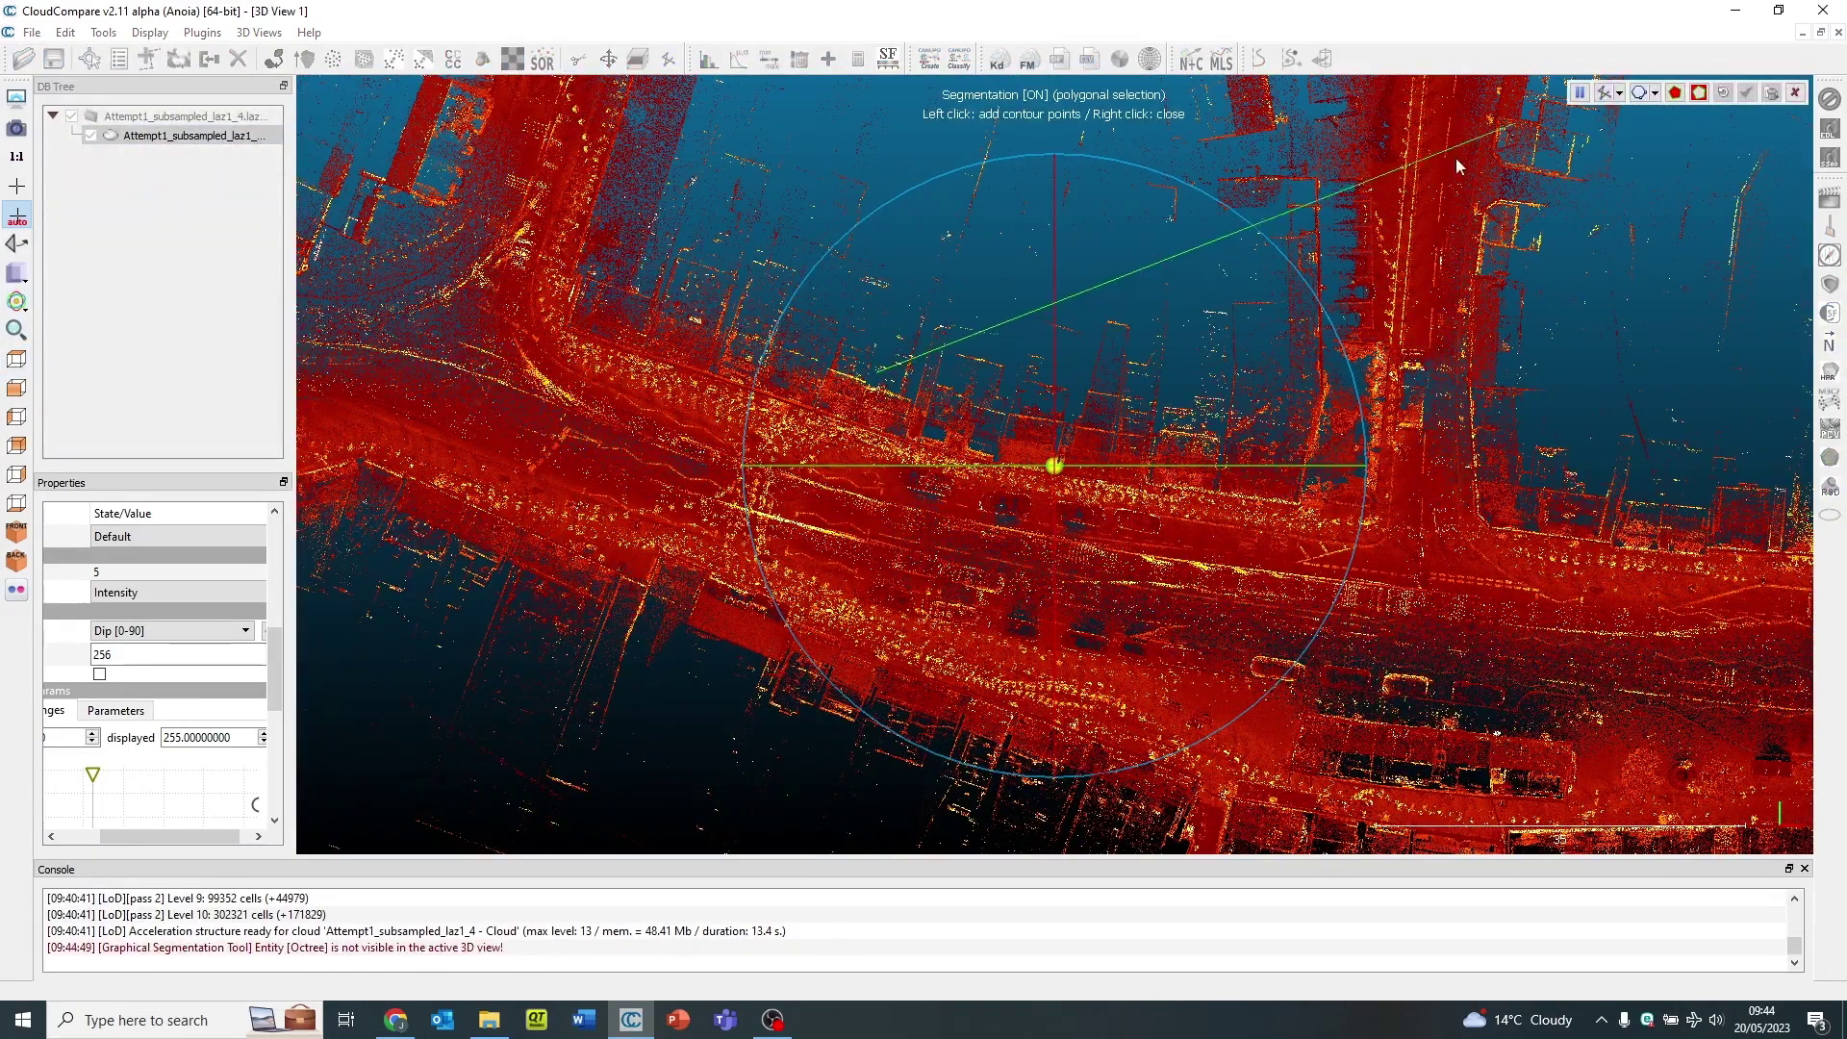
{"action": "left_click", "coordinate": [765, 657]}
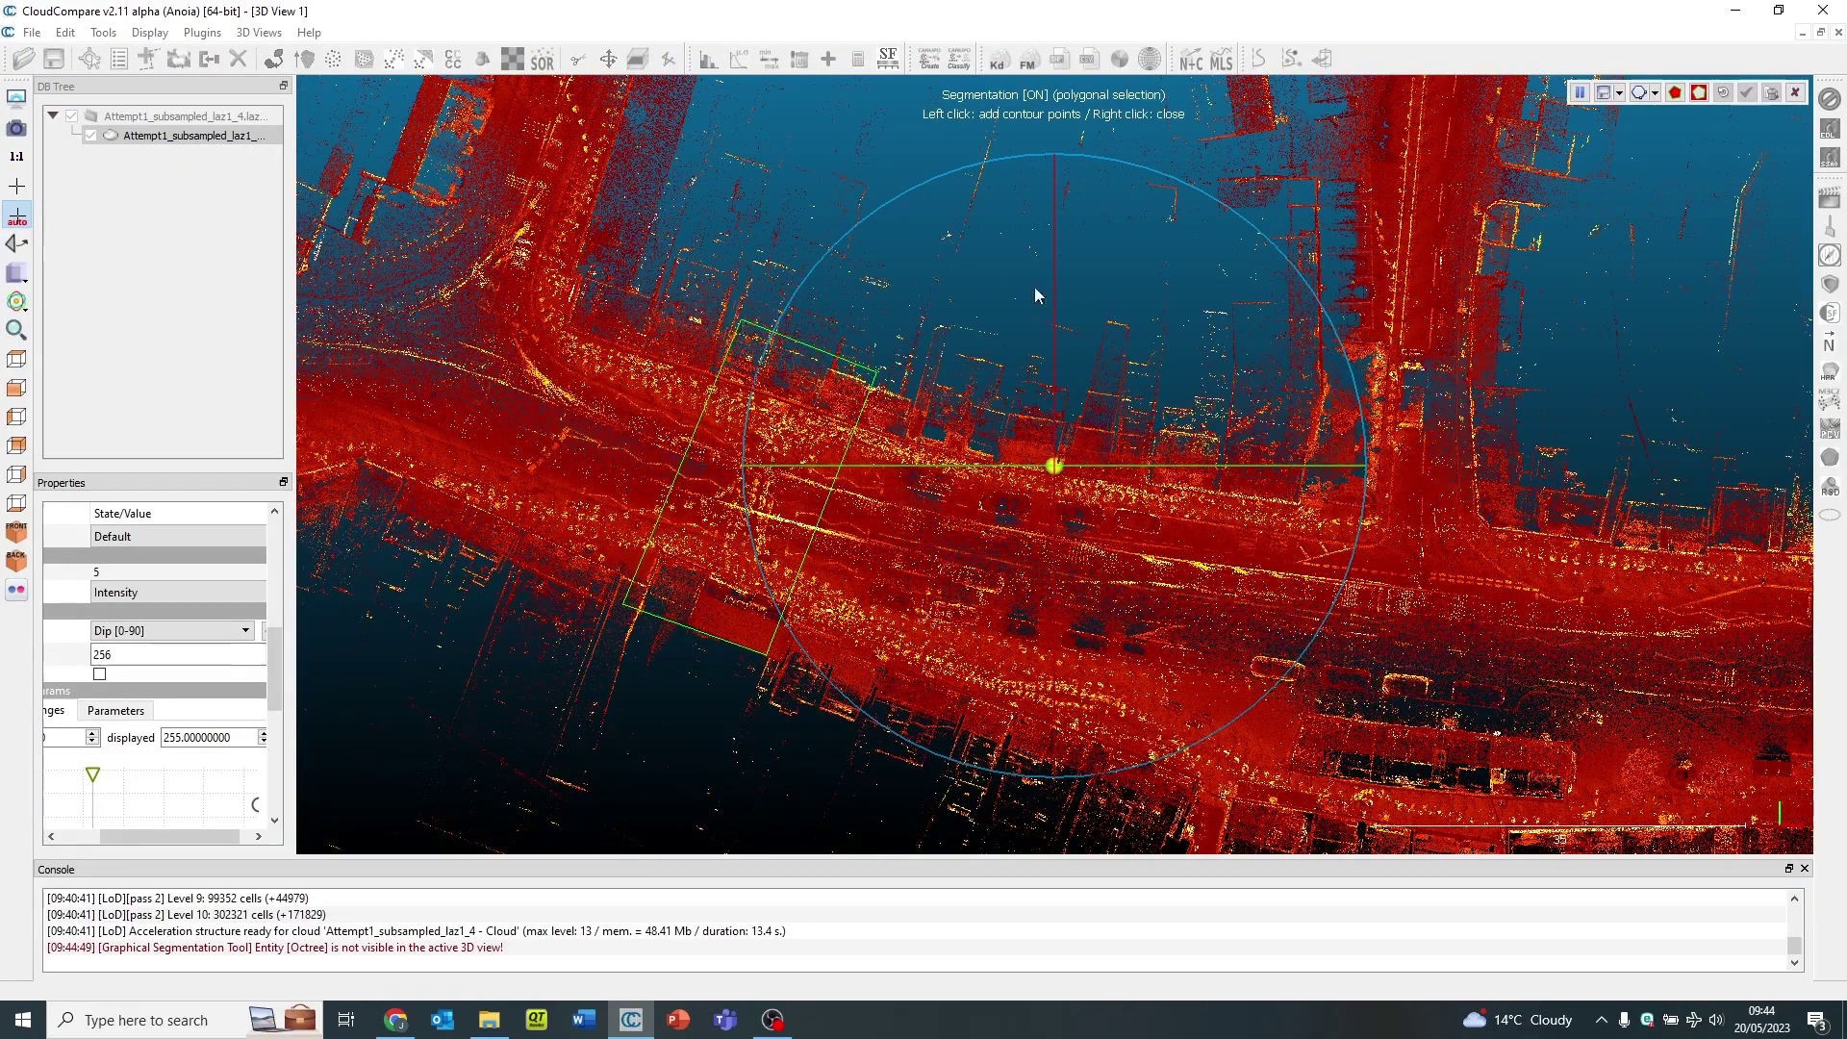
{"action": "left_click", "coordinate": [1674, 93]}
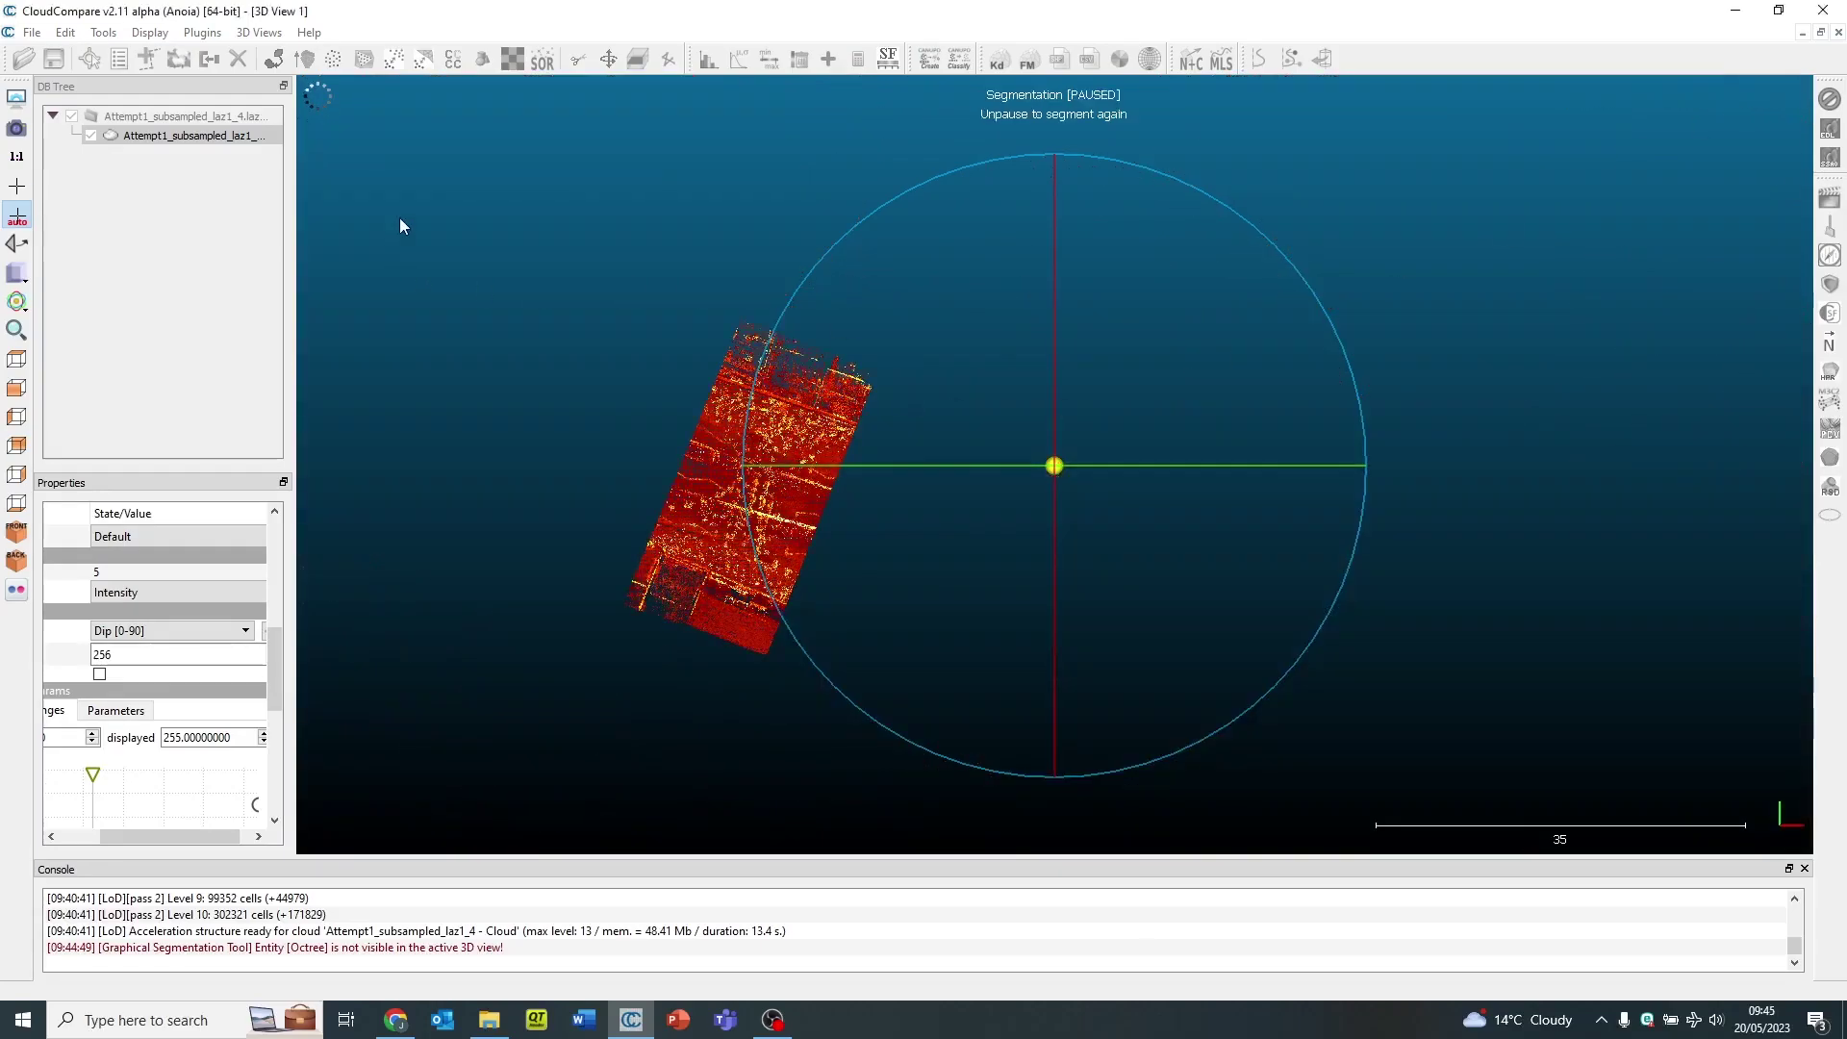
{"action": "key", "text": "Return"}
{"action": "left_click", "coordinate": [90, 135]}
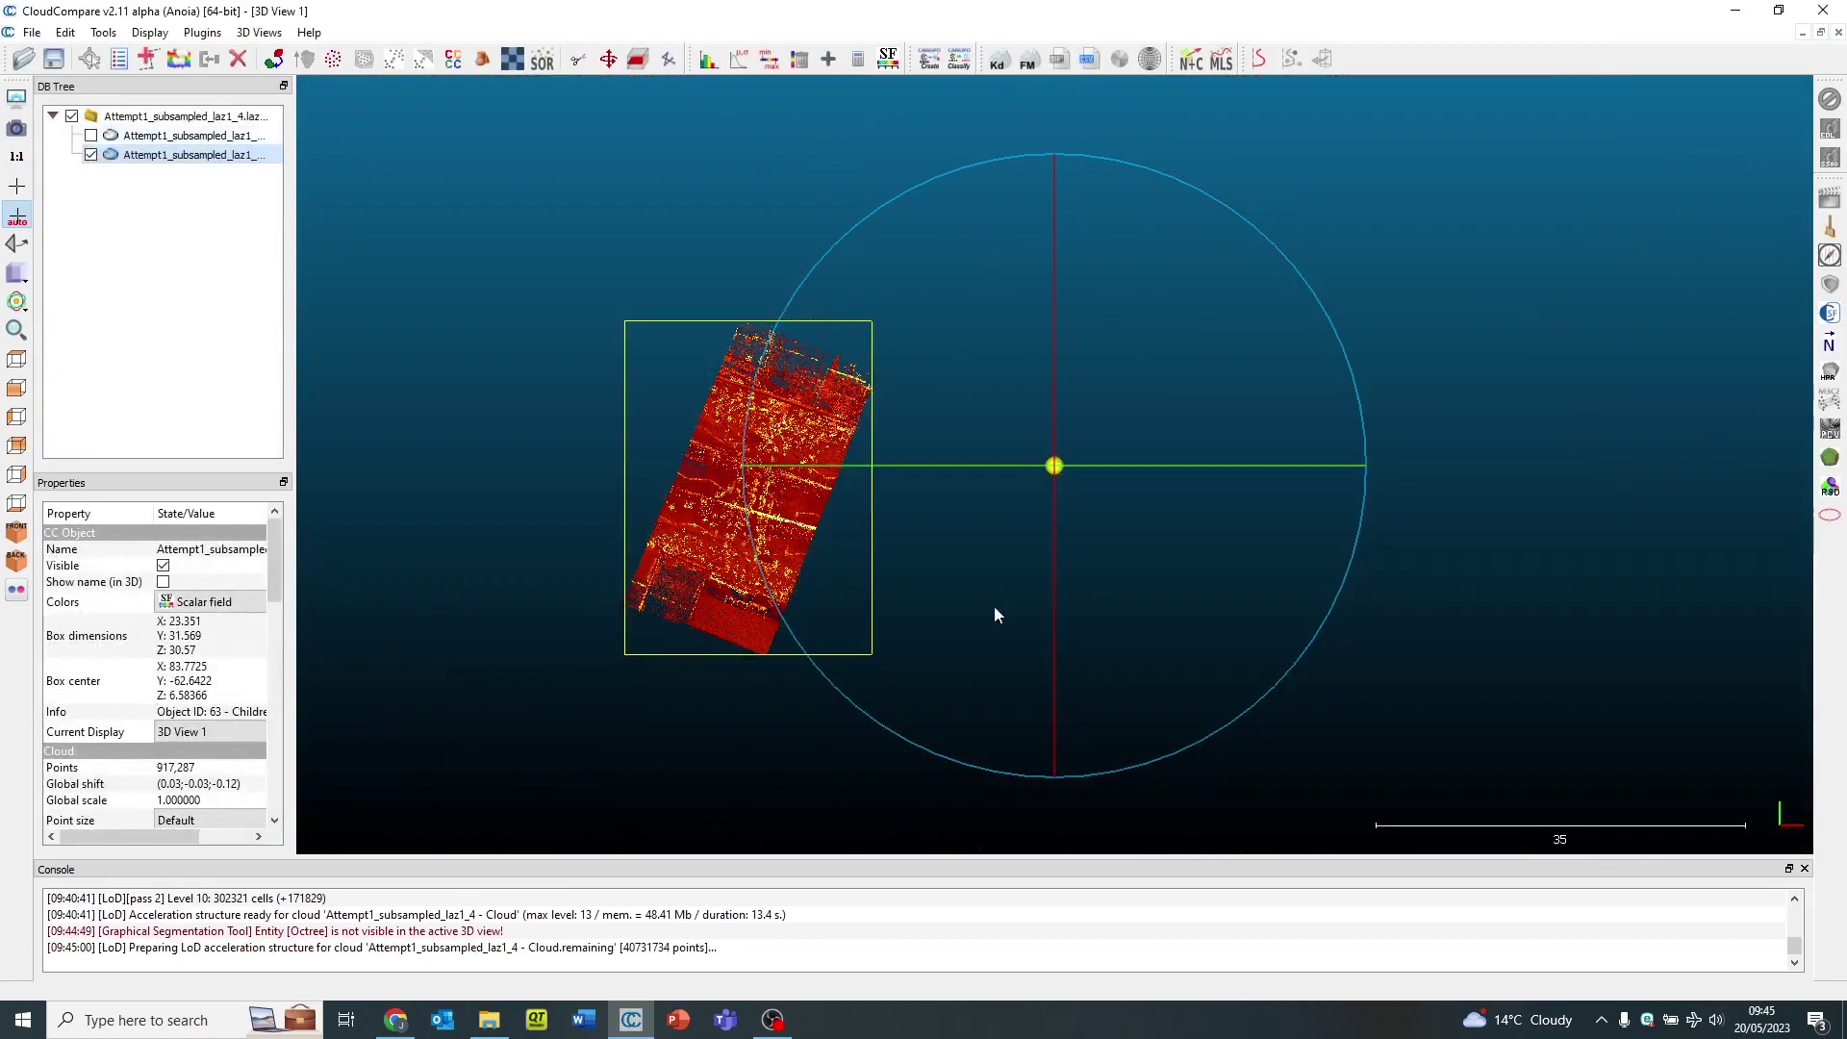
- Run the CSF filter on the segmented street strip with the Flat scene to separate ground from off-ground points
{"action": "left_click_drag", "start_coordinate": [995, 606], "coordinate": [709, 483]}
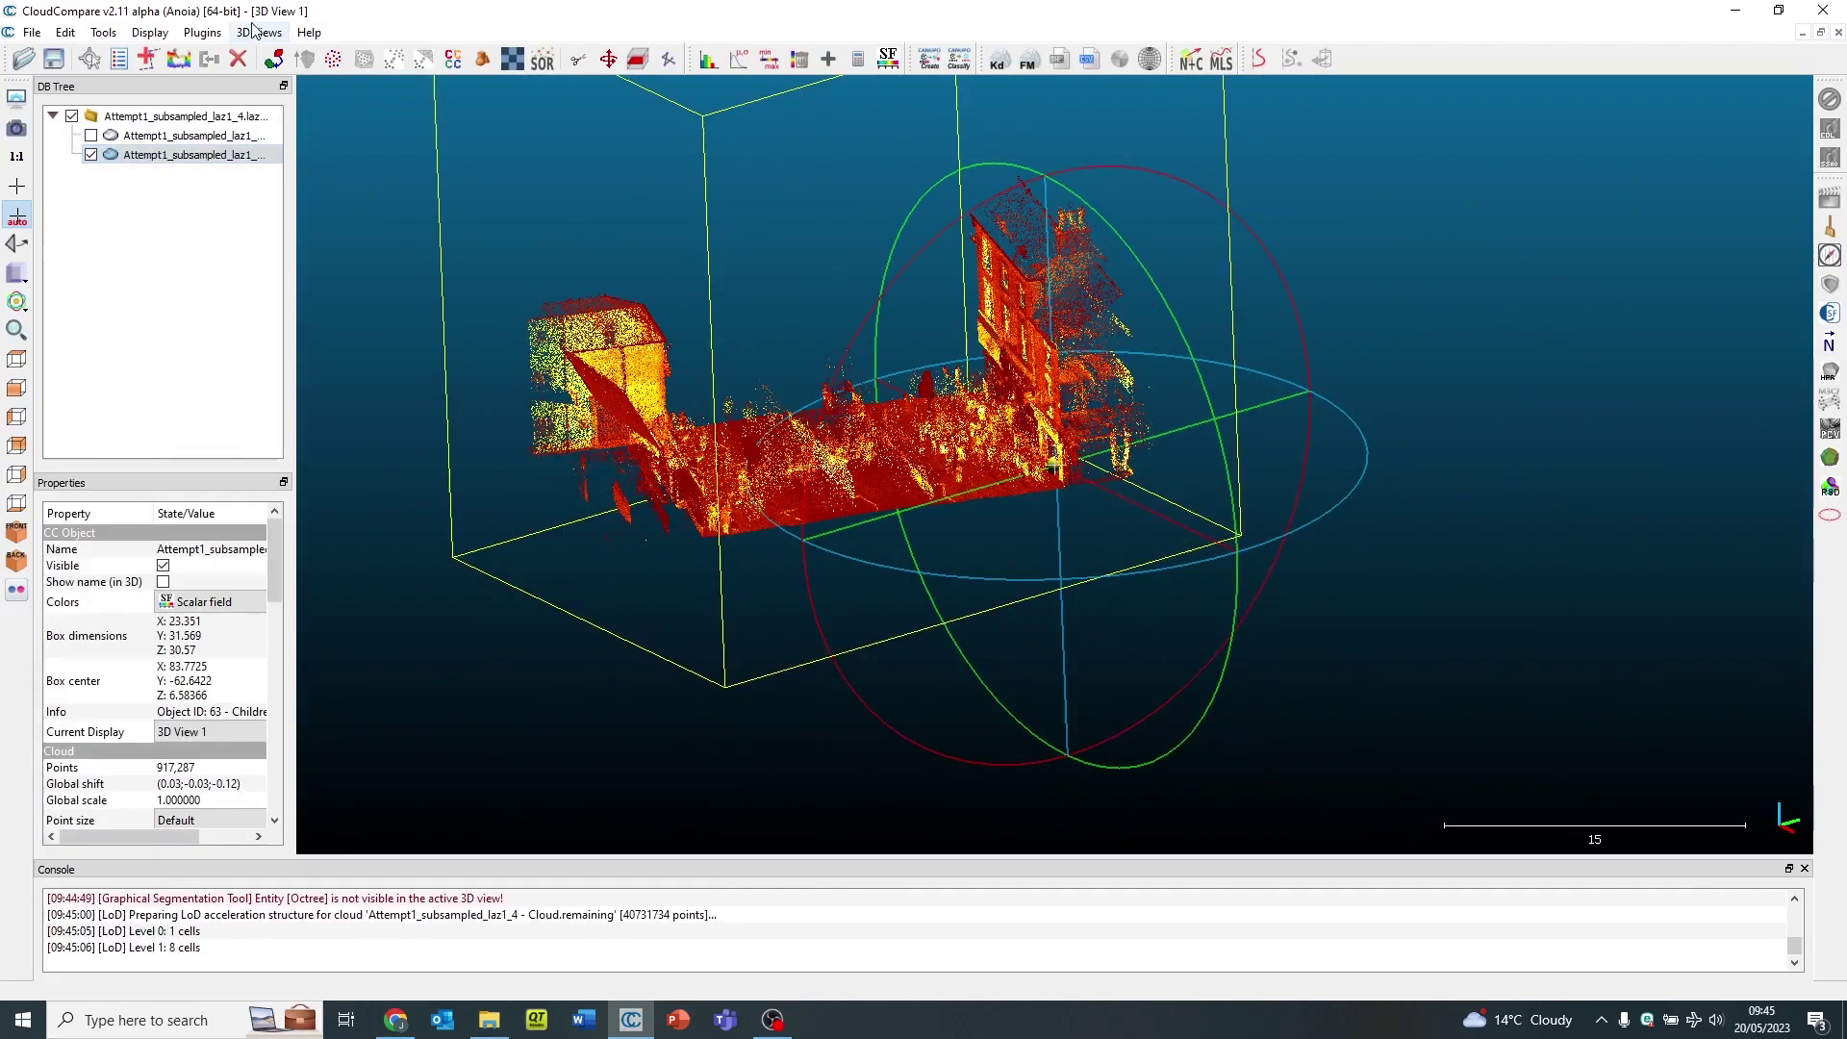
{"action": "left_click", "coordinate": [202, 32]}
{"action": "mouse_move", "coordinate": [173, 37]}
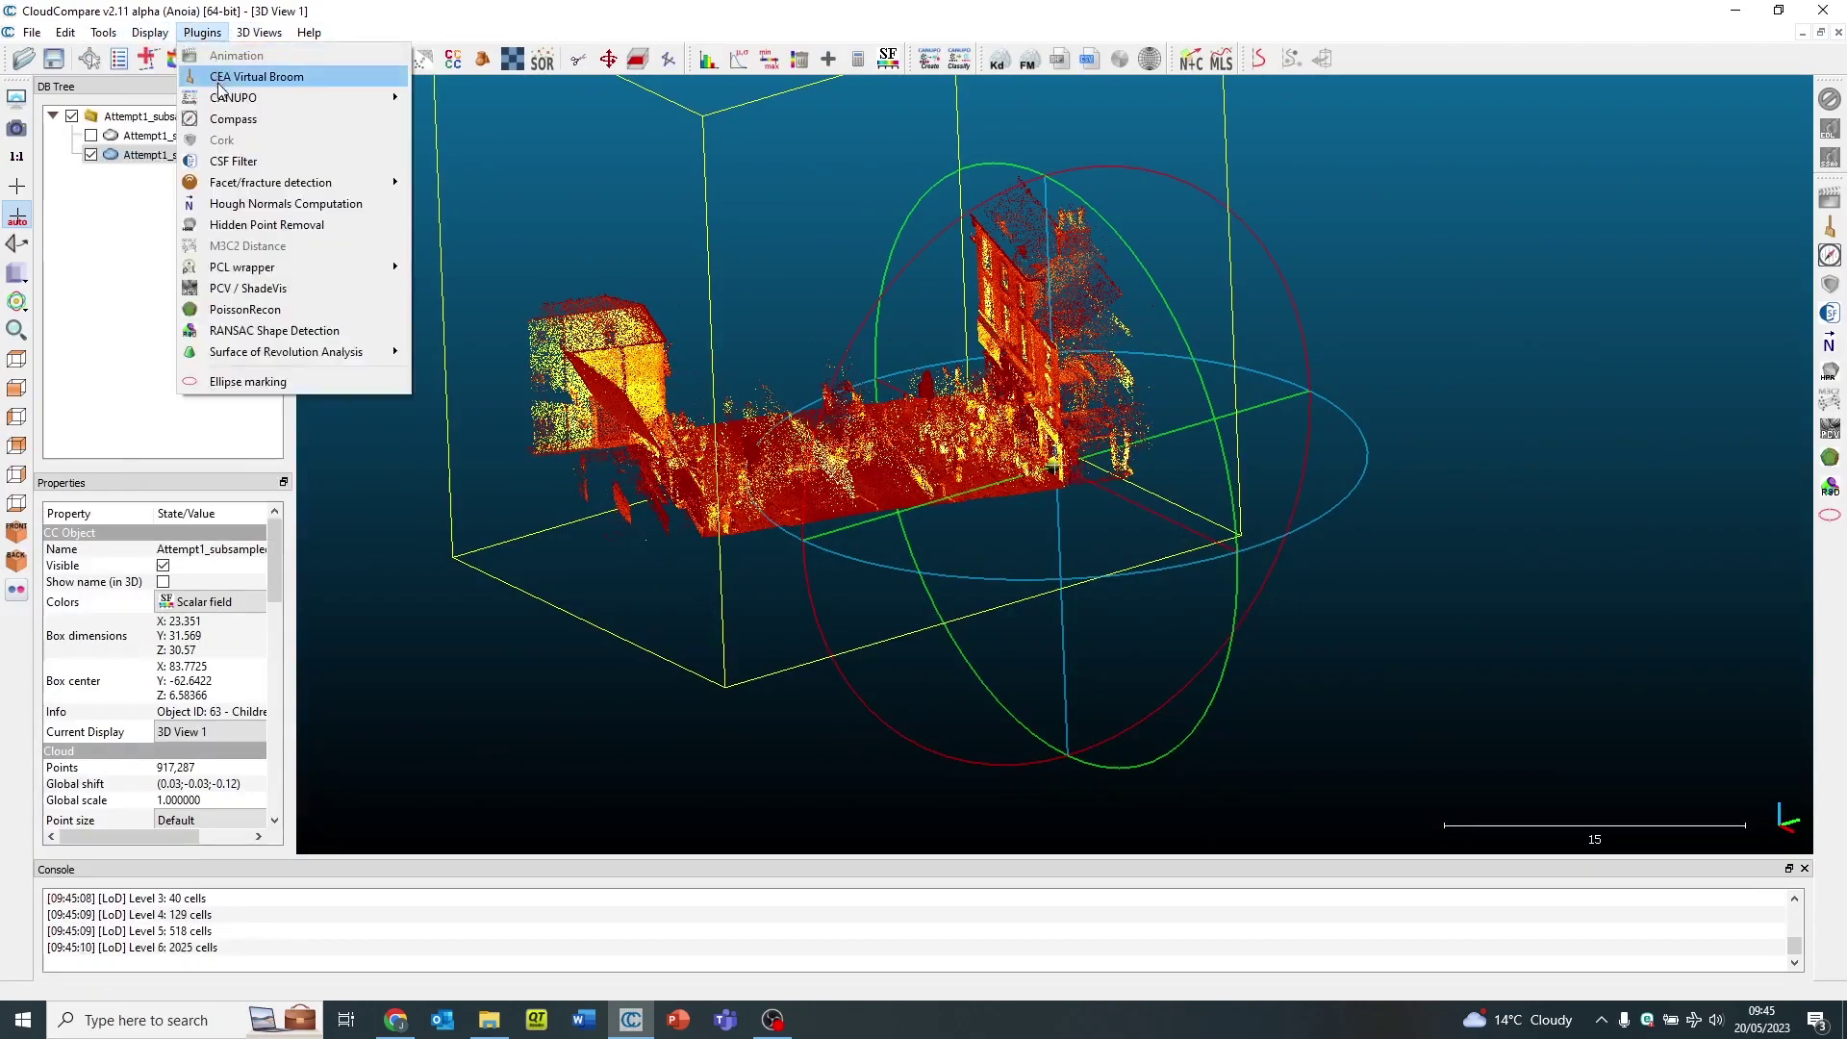
{"action": "left_click", "coordinate": [231, 160]}
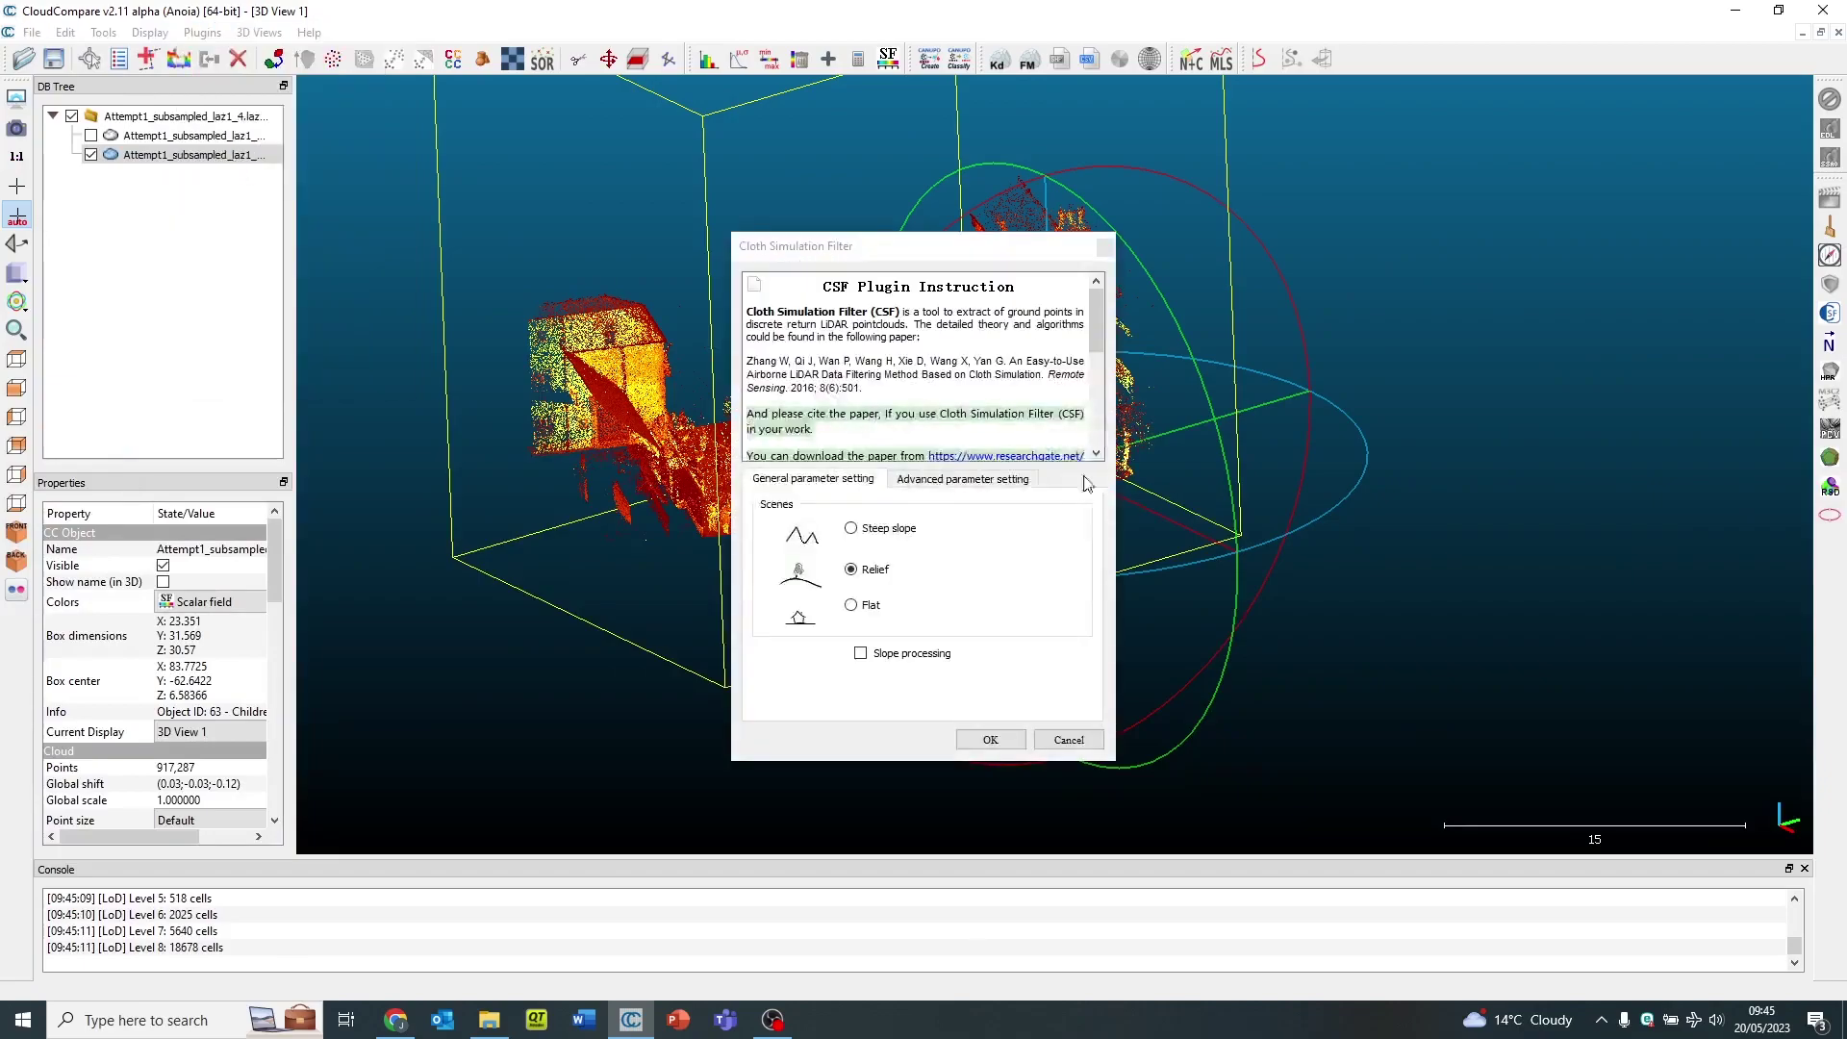
{"action": "left_click", "coordinate": [850, 604]}
{"action": "left_click", "coordinate": [990, 740]}
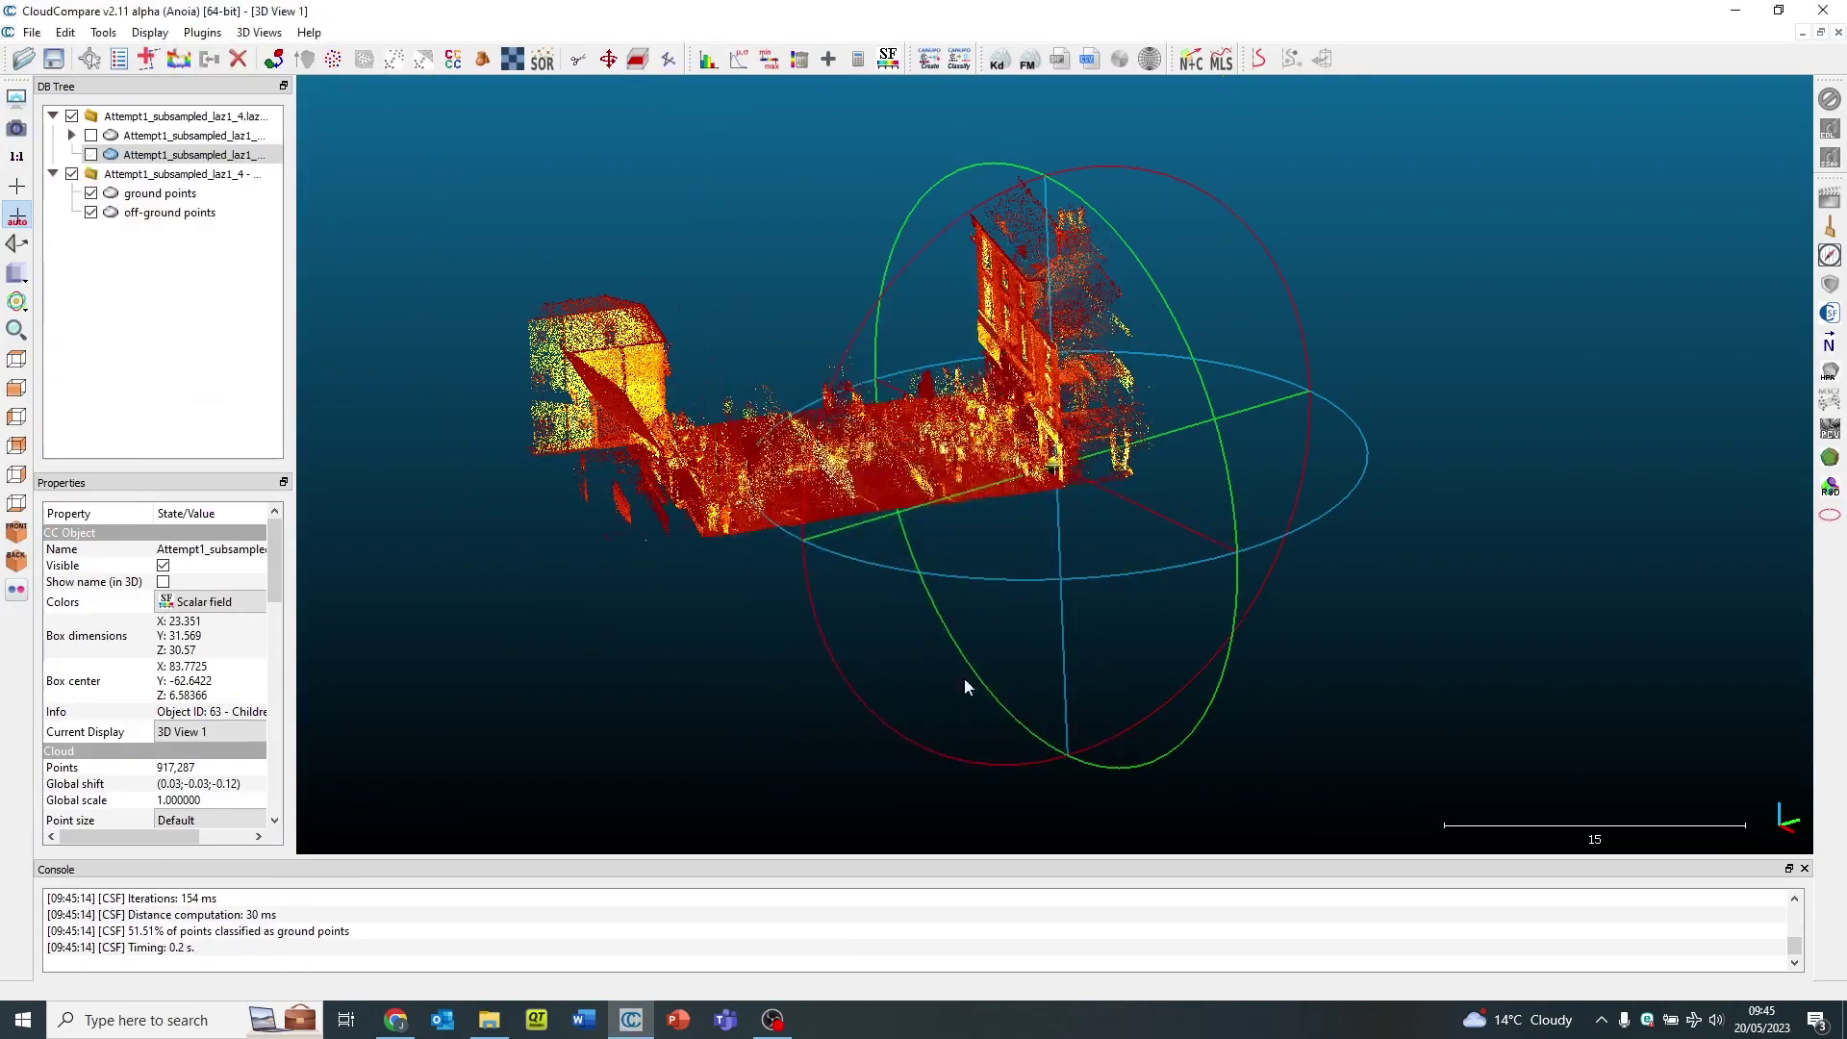
- Toggle the two filtered clouds to show only the ground points and examine the road surface
{"action": "left_click", "coordinate": [92, 194]}
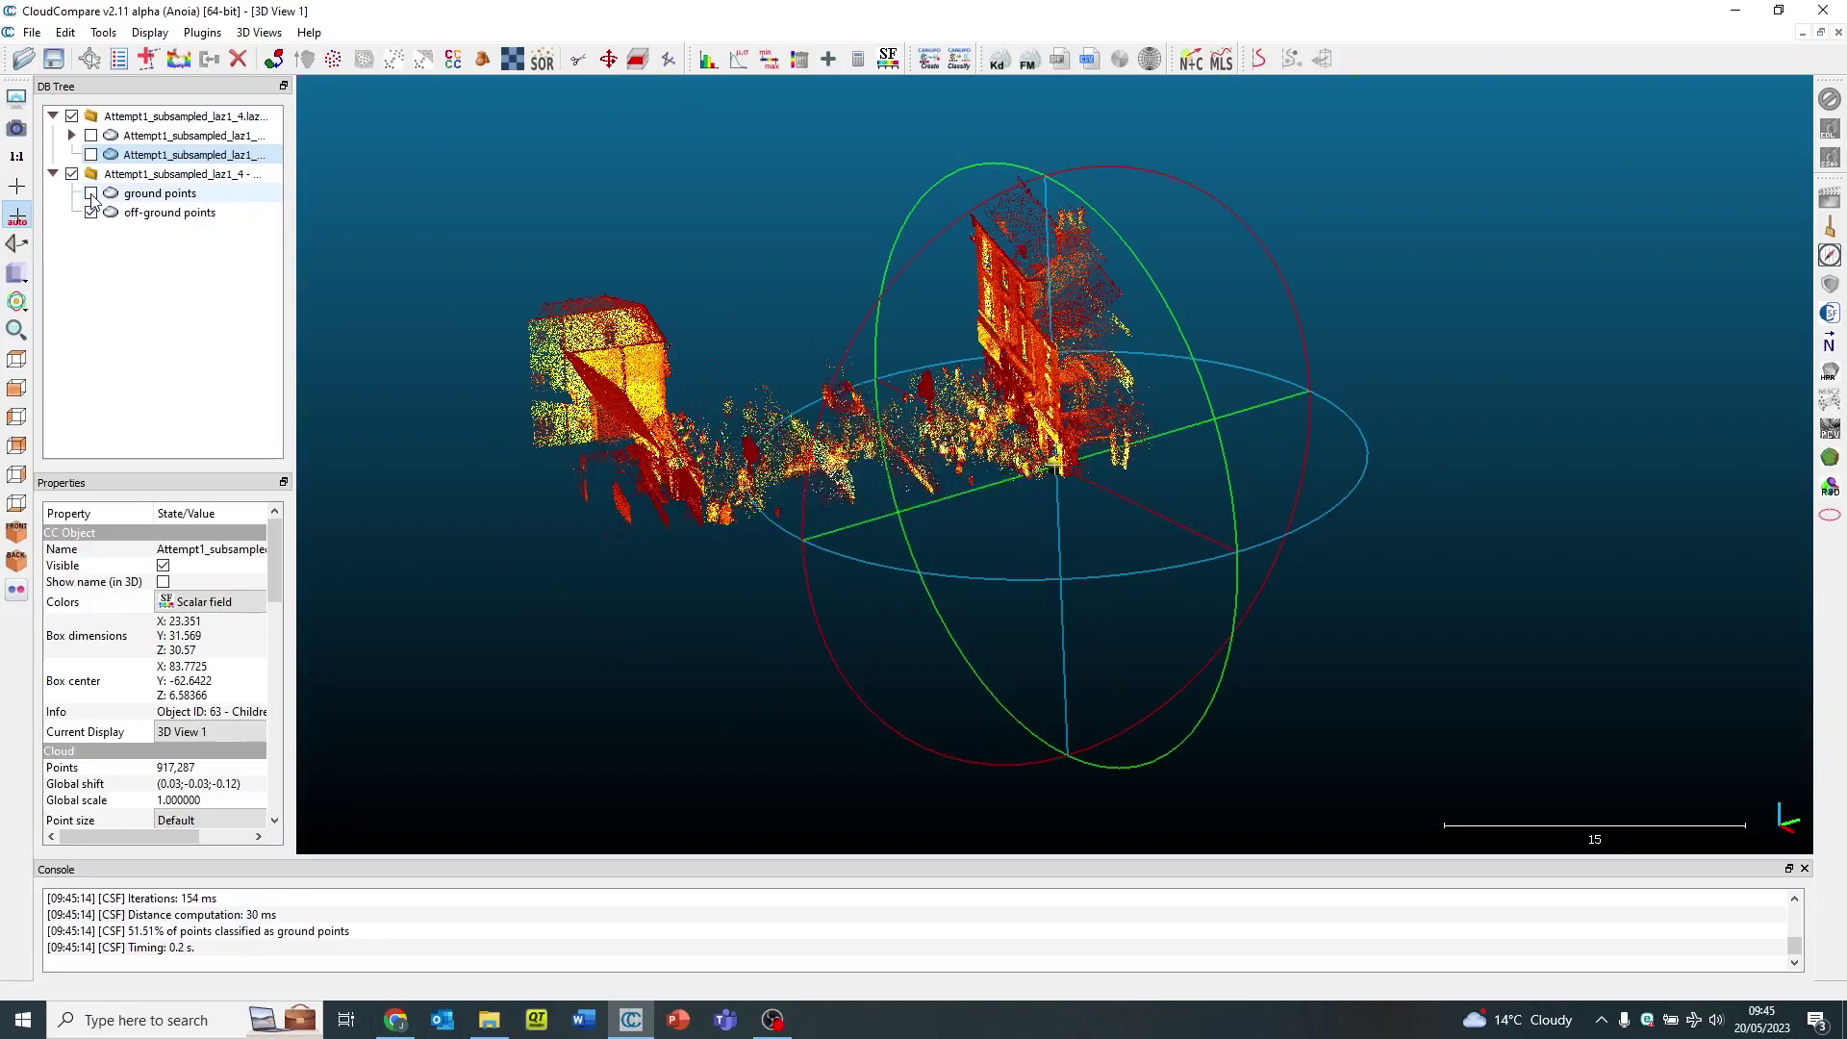
{"action": "left_click", "coordinate": [91, 194]}
{"action": "left_click", "coordinate": [91, 212]}
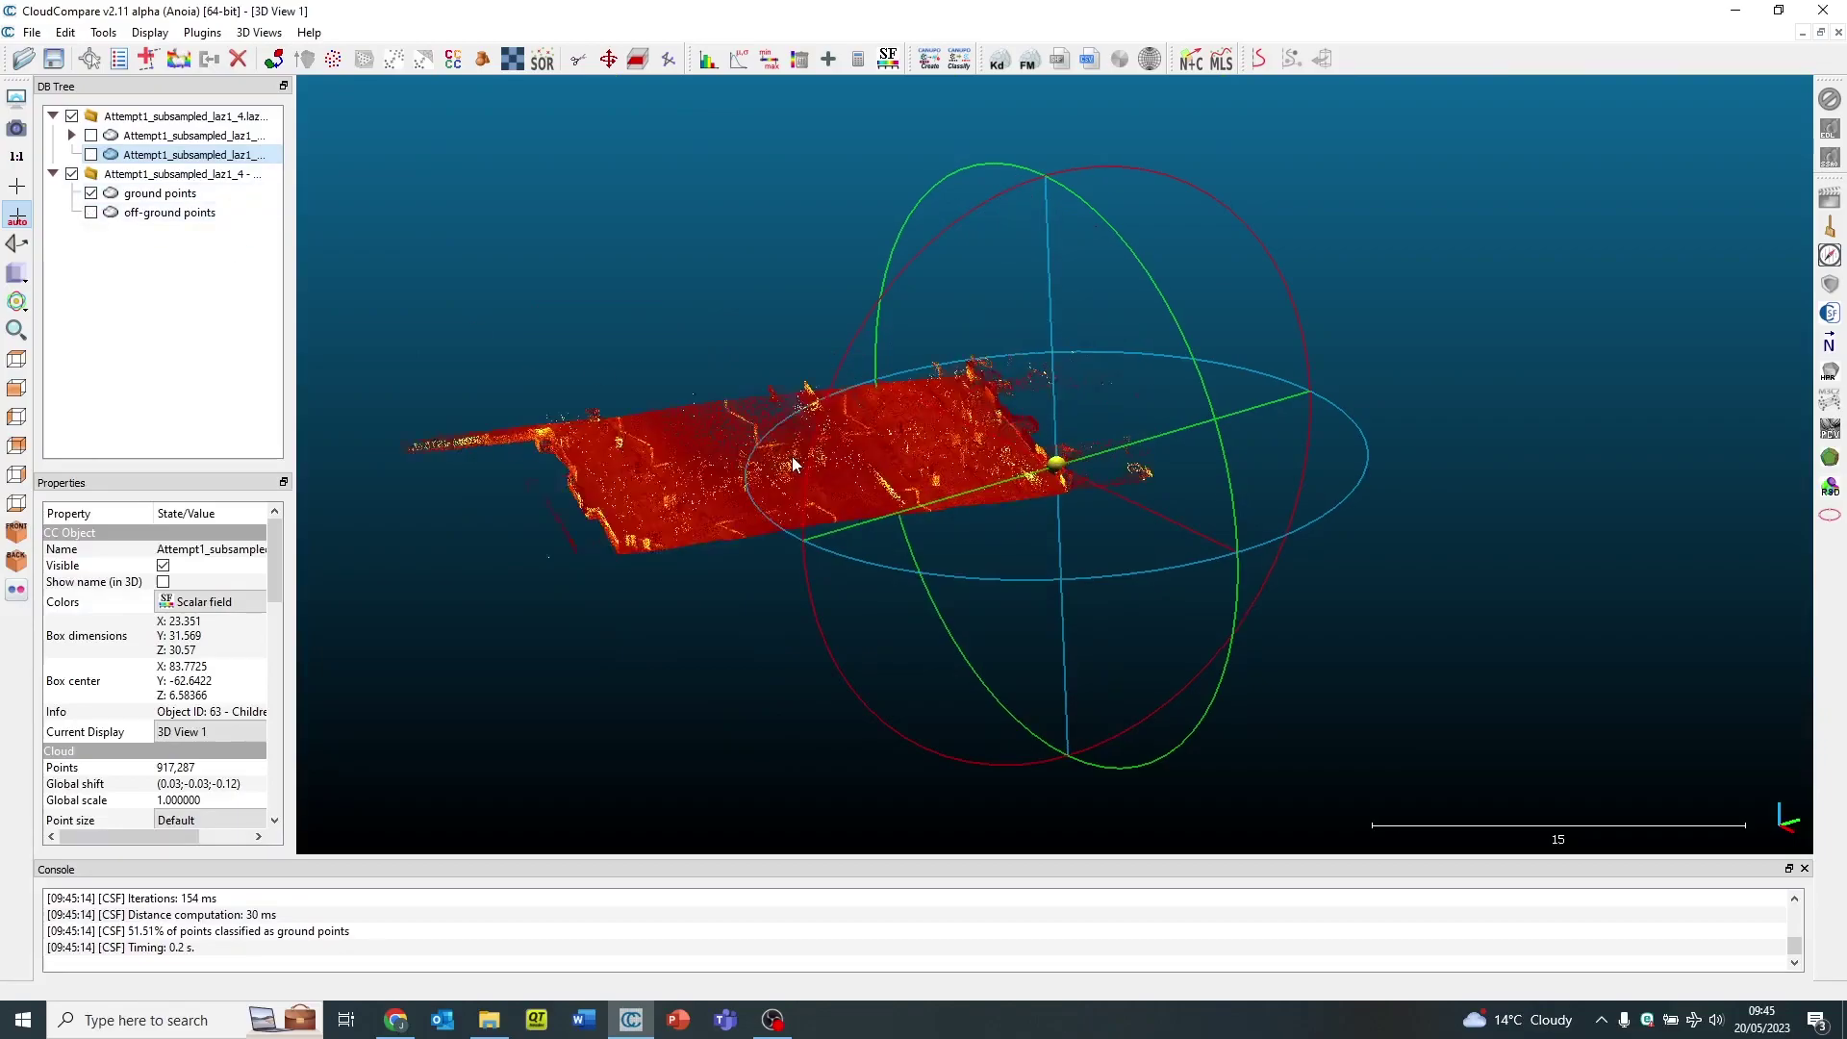
{"action": "scroll", "coordinate": [829, 578], "scroll_direction": "up", "scroll_amount": 3}
{"action": "left_click_drag", "start_coordinate": [829, 577], "coordinate": [369, 306]}
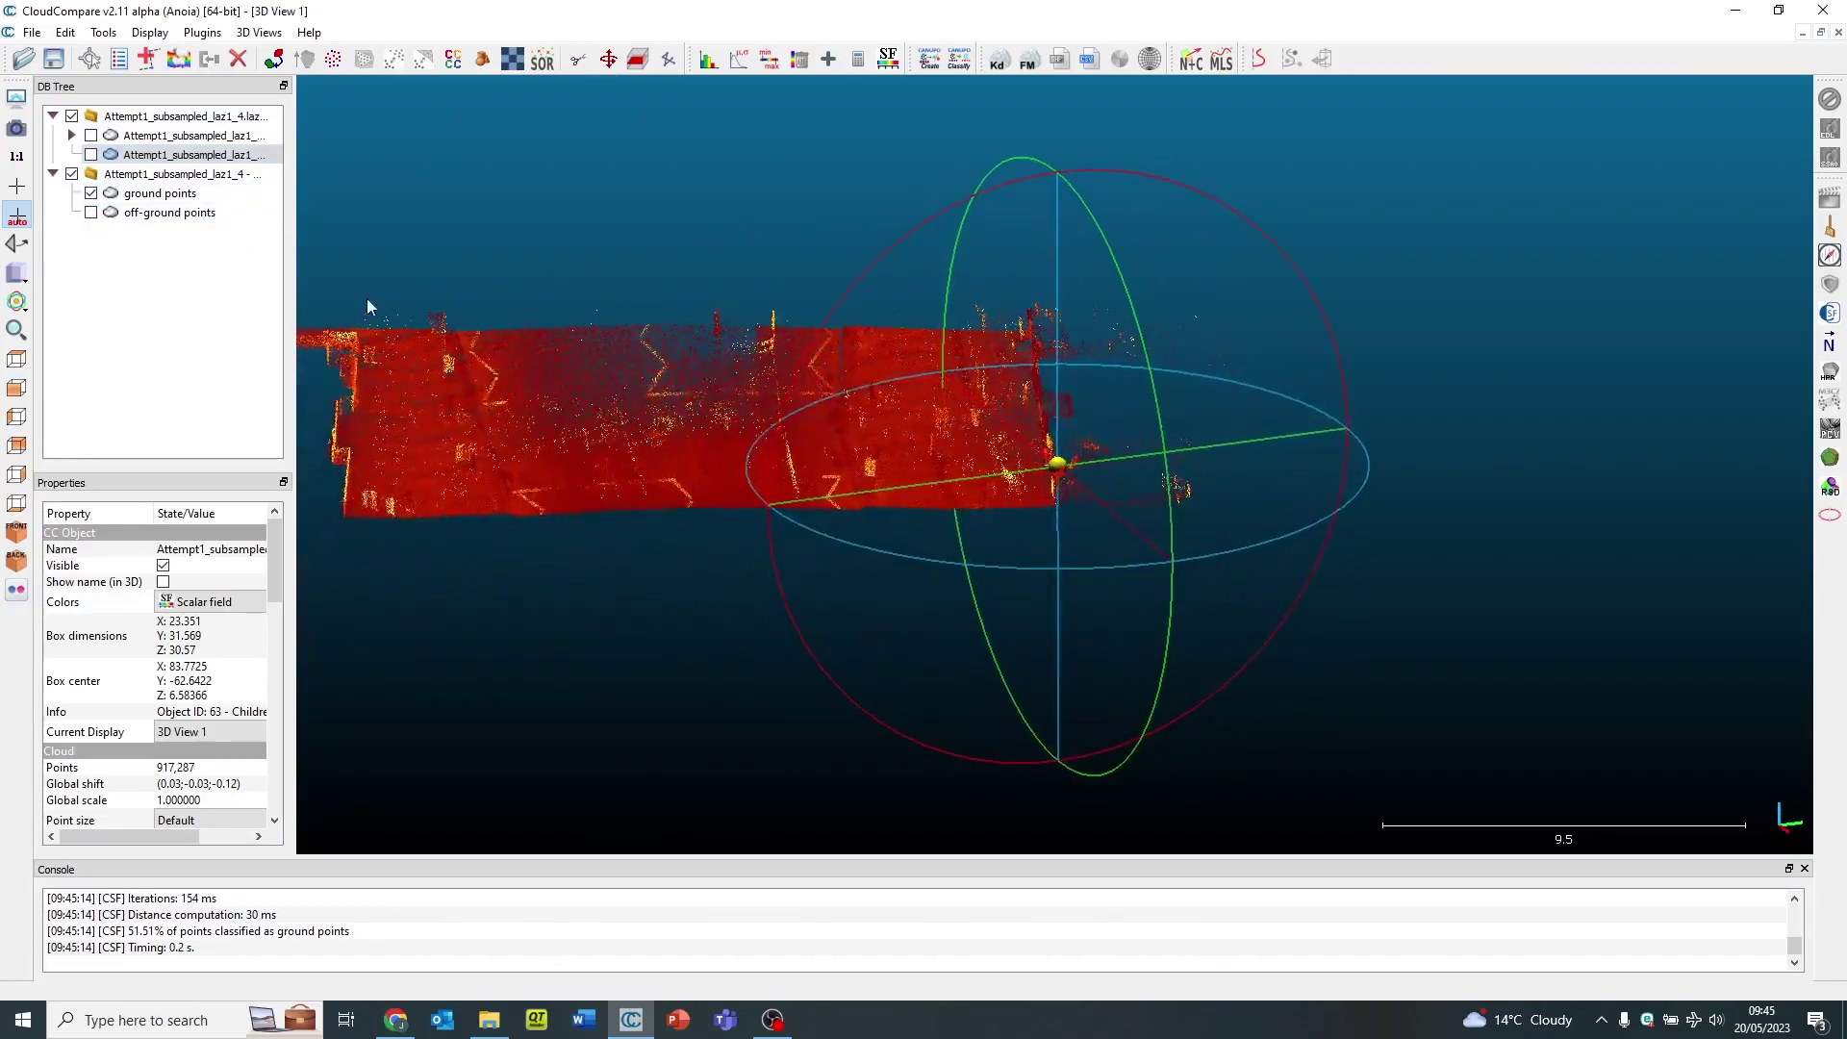
- Hide the ground points and show only the off-ground points to examine the noise above the road
{"action": "left_click", "coordinate": [92, 194]}
{"action": "left_click", "coordinate": [91, 193]}
{"action": "left_click", "coordinate": [91, 212]}
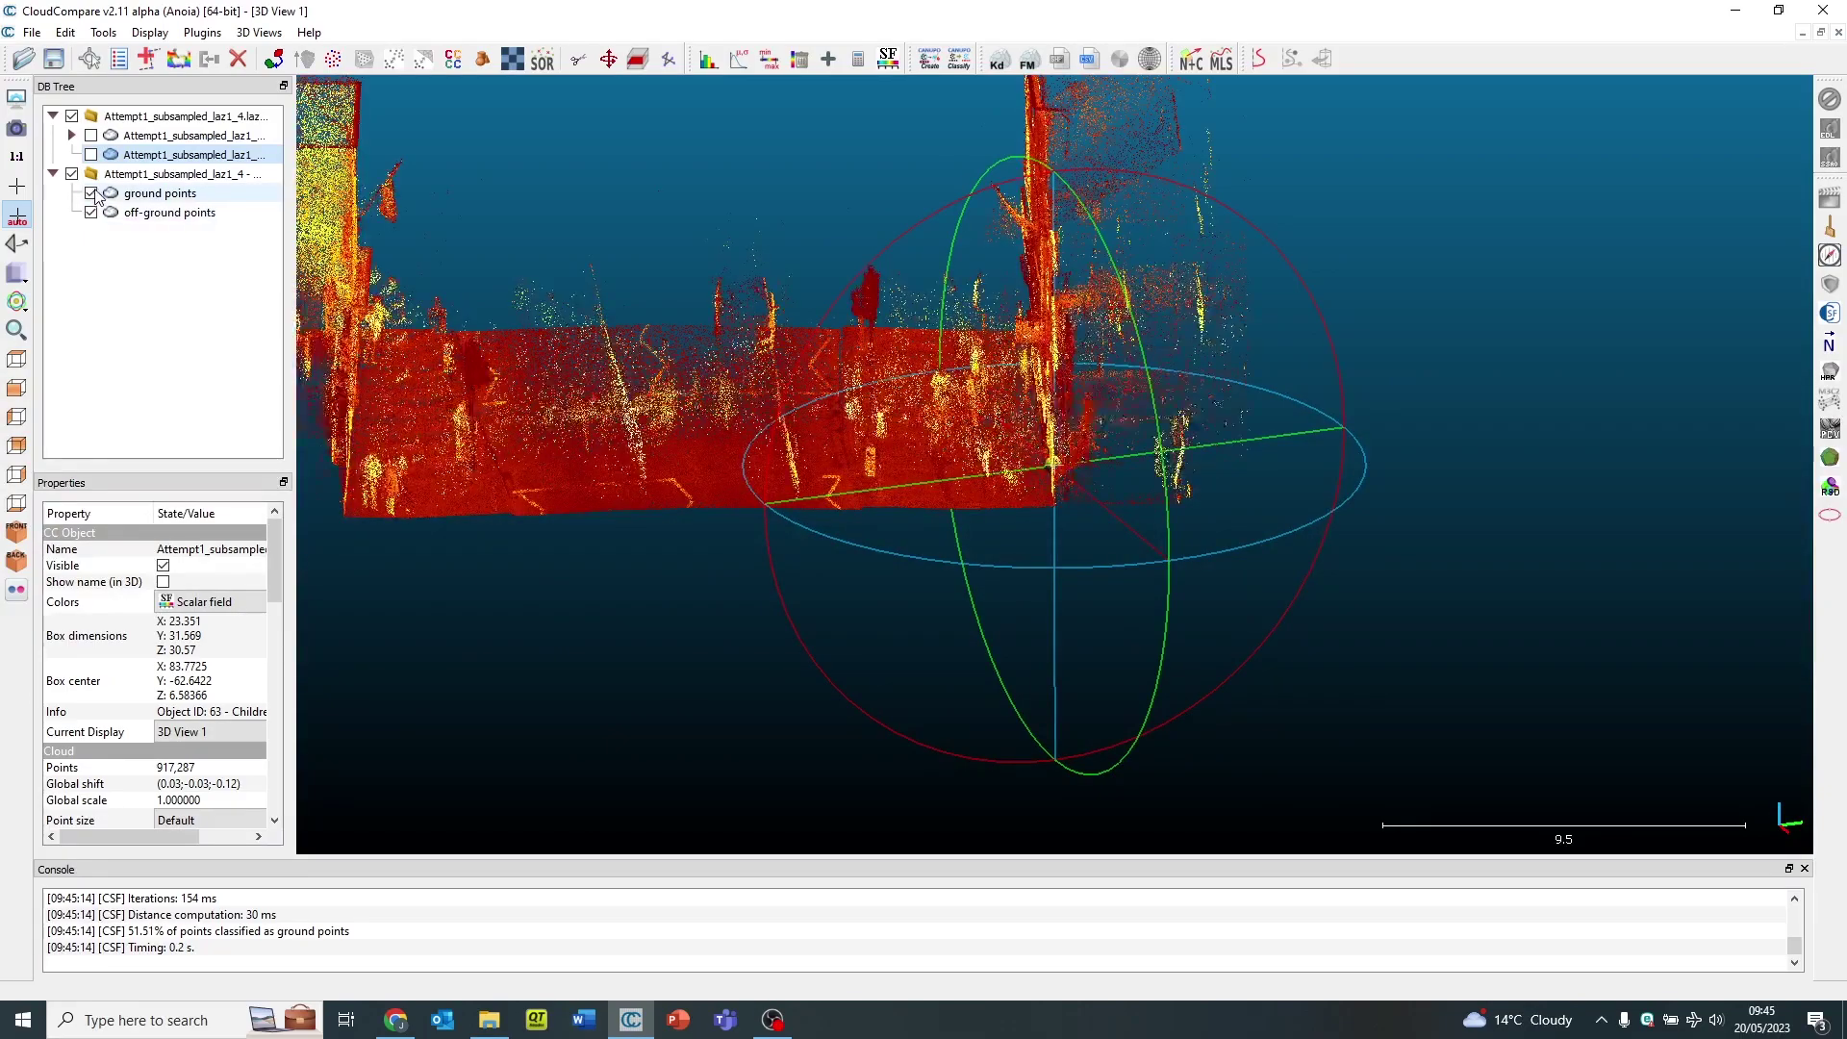
{"action": "left_click", "coordinate": [92, 194]}
{"action": "scroll", "coordinate": [694, 366], "scroll_direction": "down", "scroll_amount": 3}
{"action": "left_click_drag", "start_coordinate": [695, 385], "coordinate": [706, 355]}
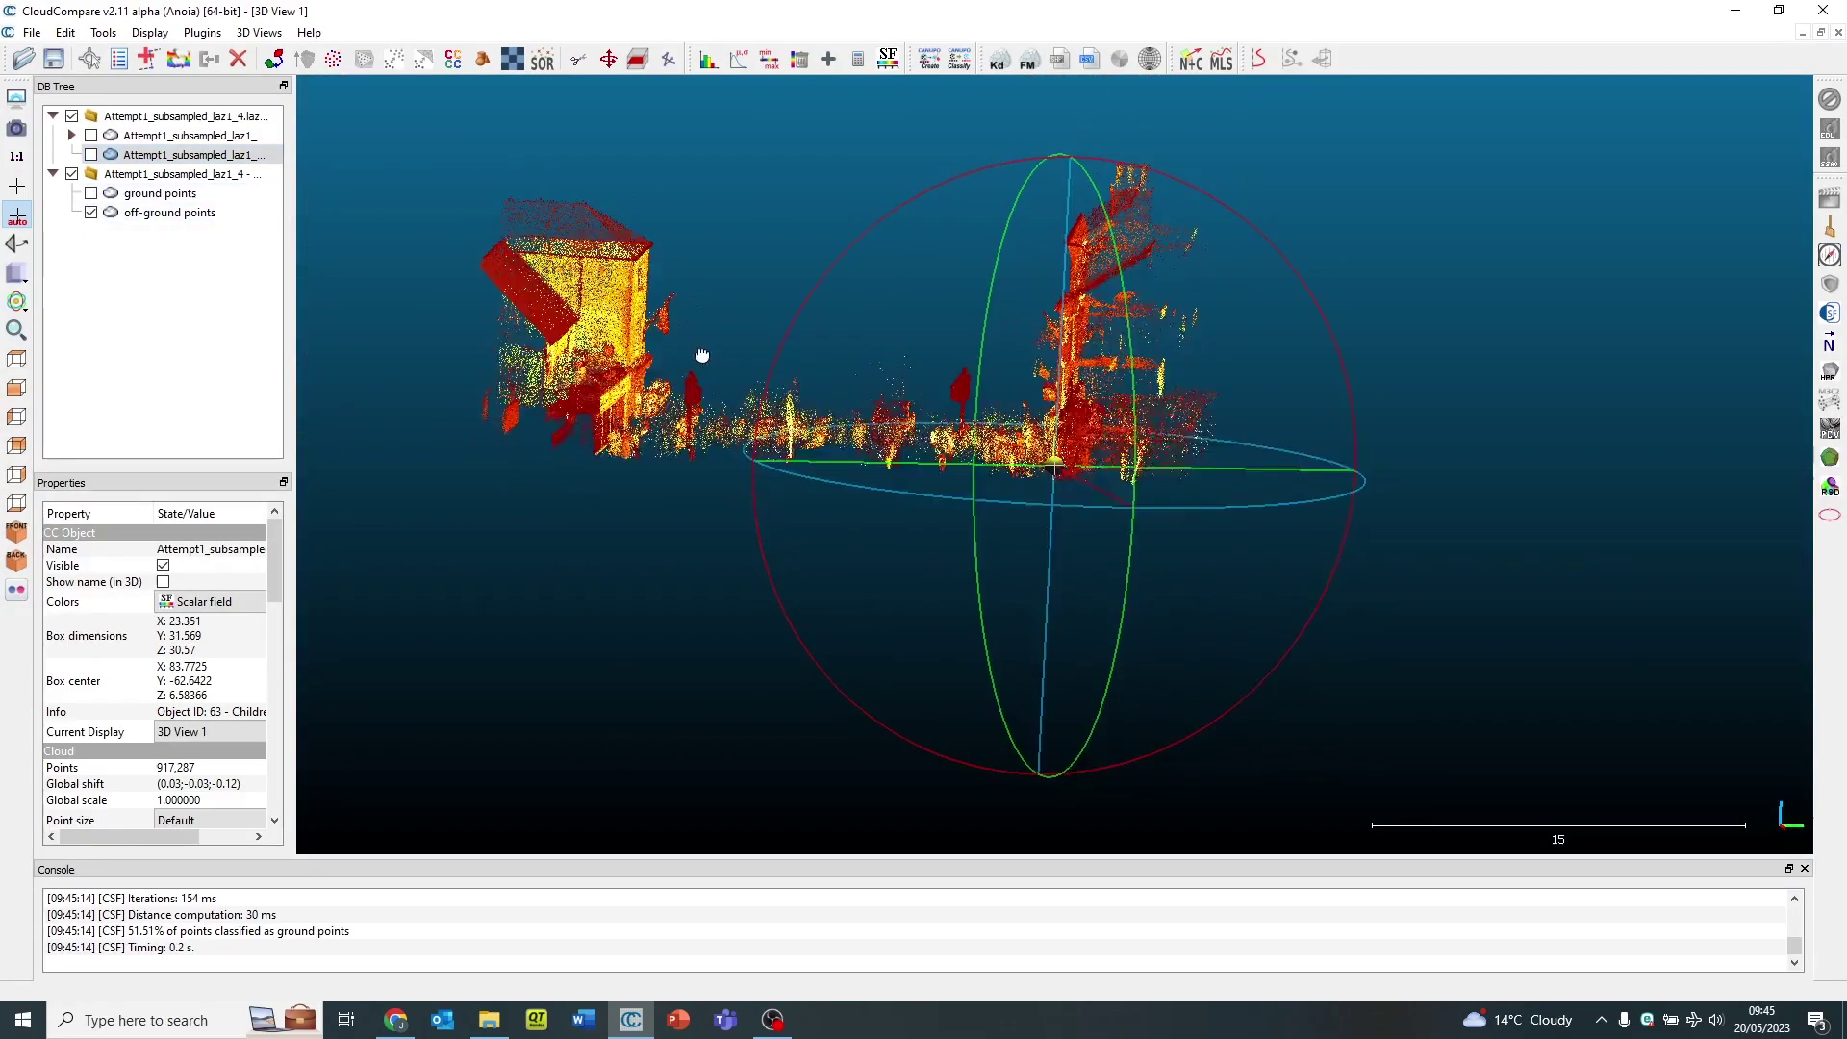
{"action": "scroll", "coordinate": [766, 528], "scroll_direction": "up", "scroll_amount": 3}
{"action": "left_click_drag", "start_coordinate": [767, 528], "coordinate": [975, 461]}
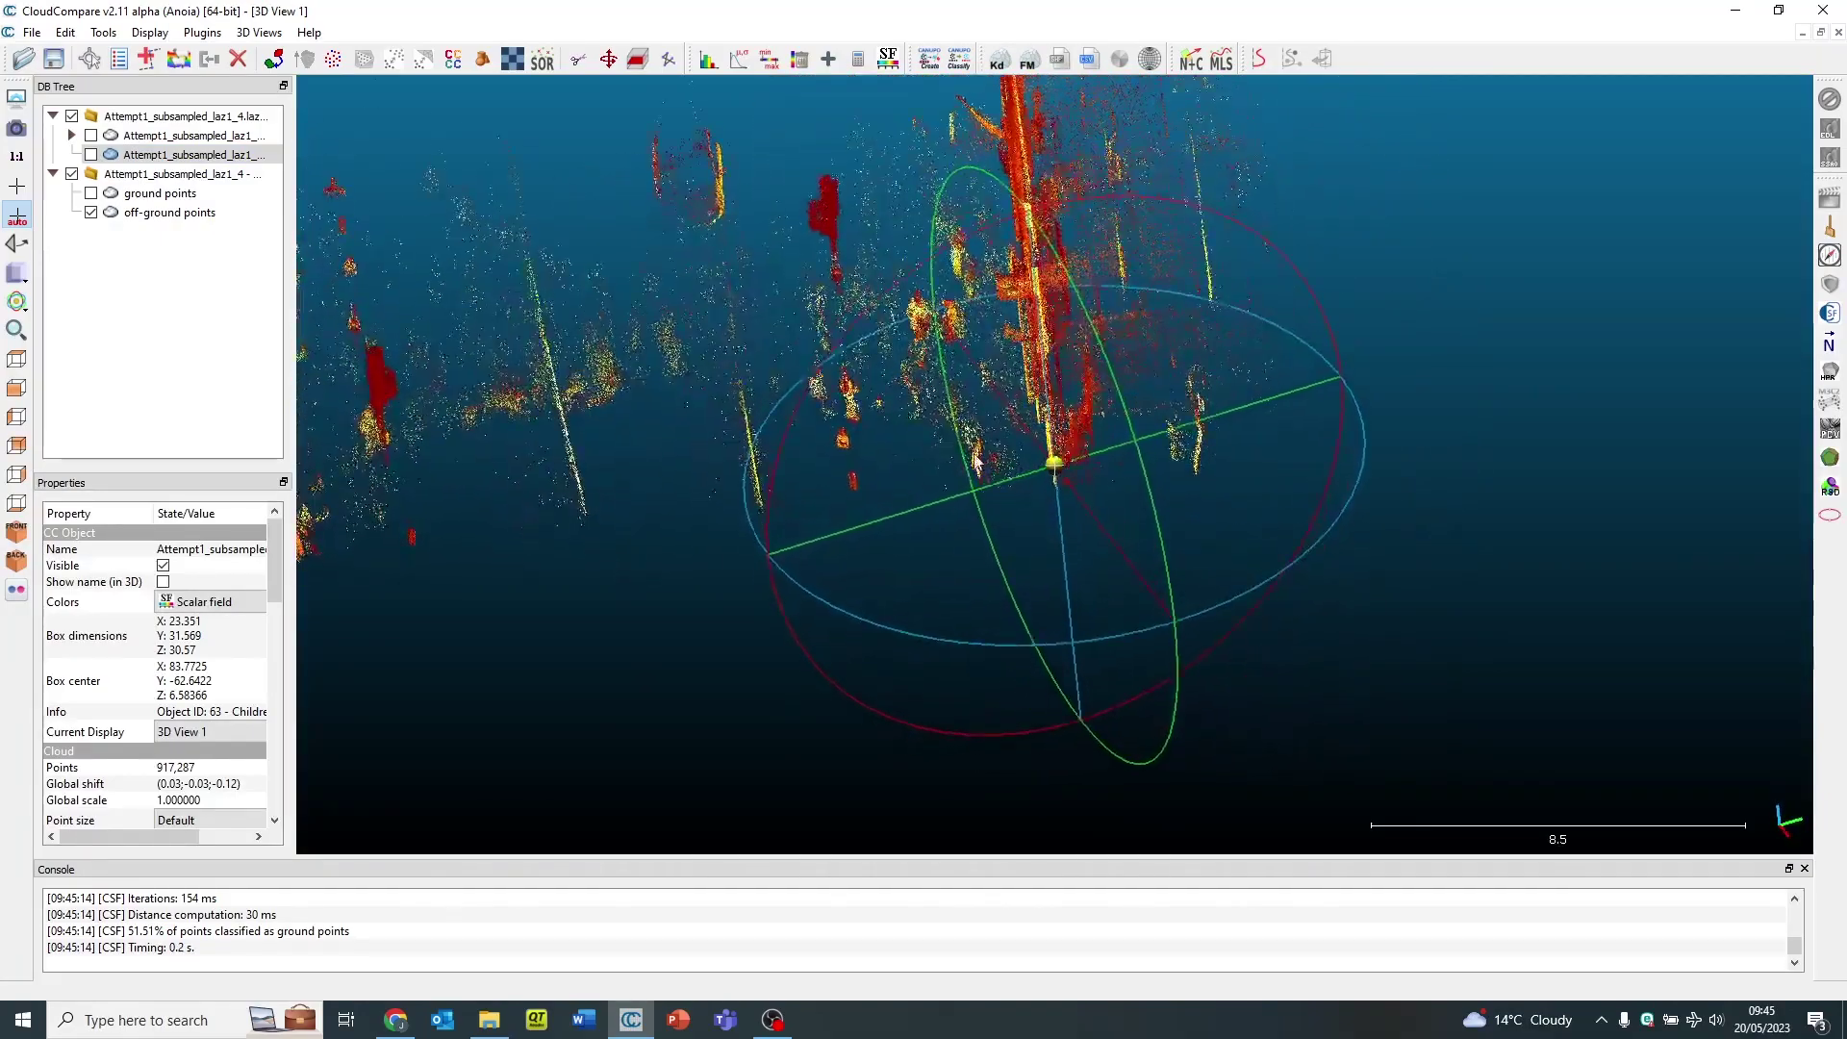
- Segment the noise between the long facade's west end and the nearby tree in the off-ground cloud, and delete the segmented points
{"action": "left_click", "coordinate": [19, 363]}
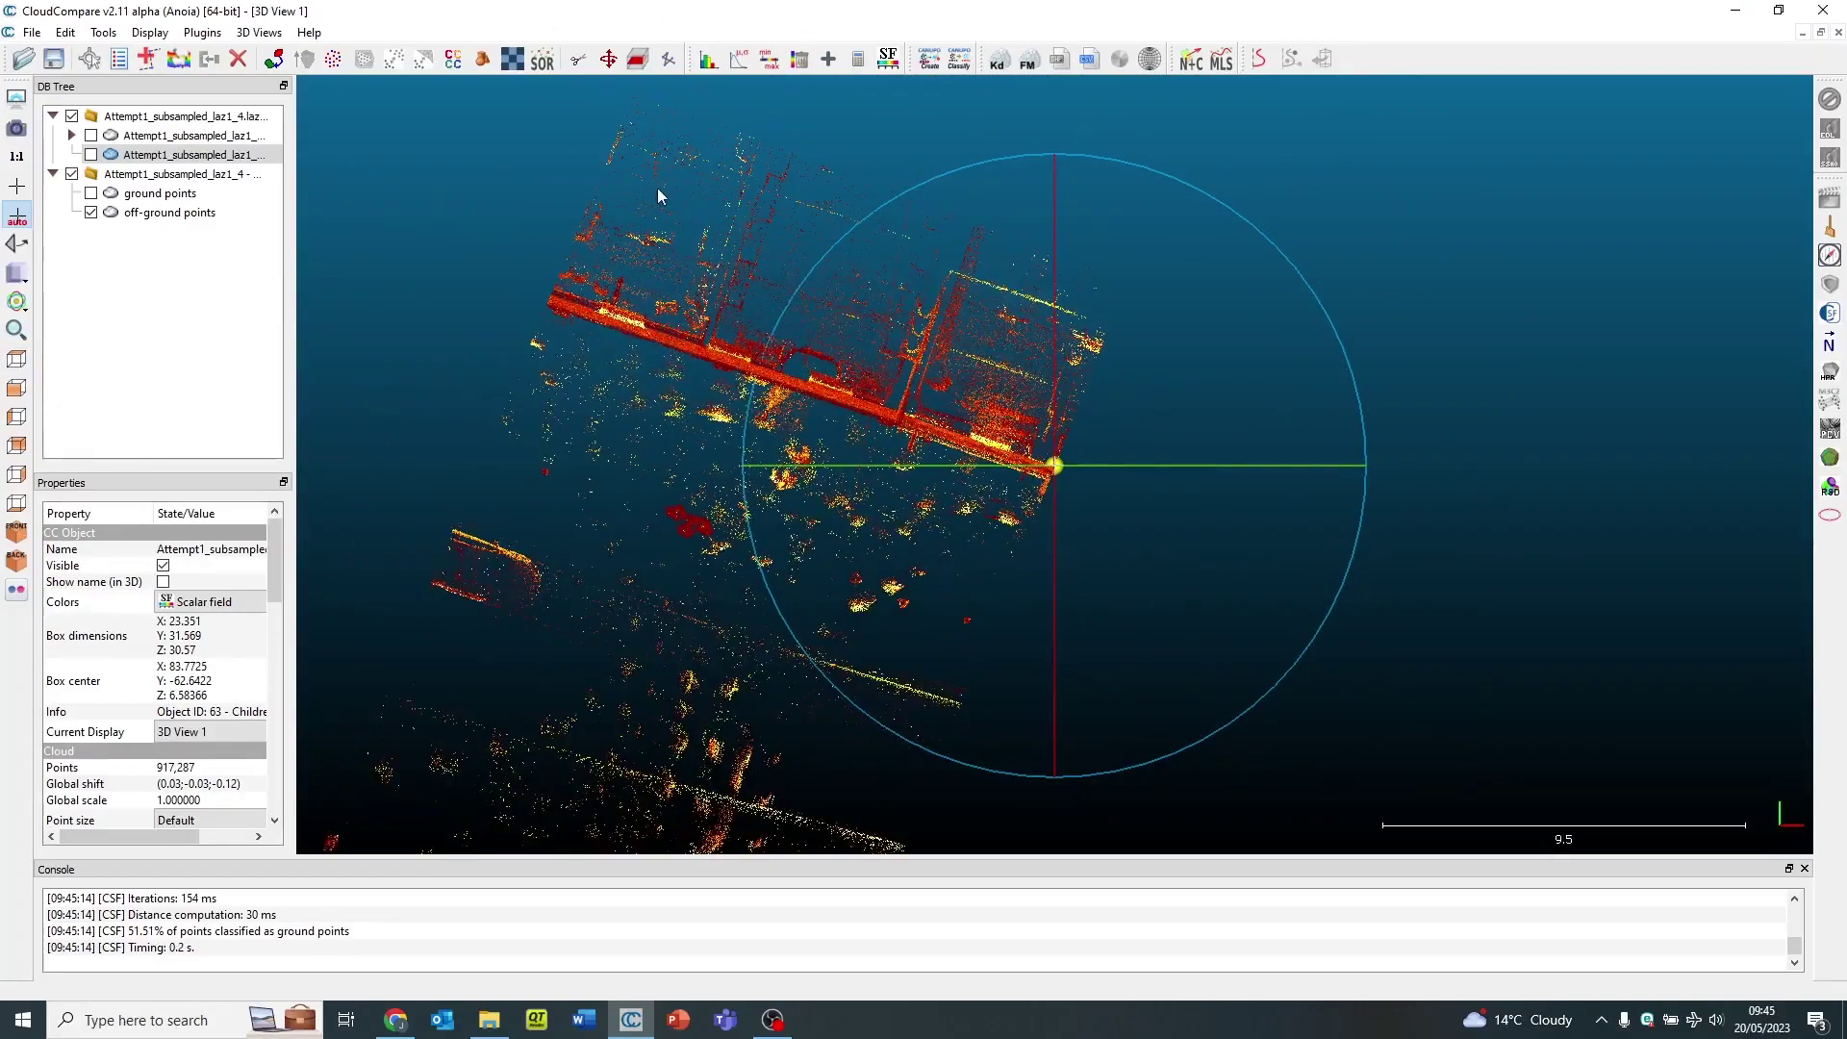
{"action": "mouse_move", "coordinate": [535, 91]}
{"action": "left_click", "coordinate": [169, 212]}
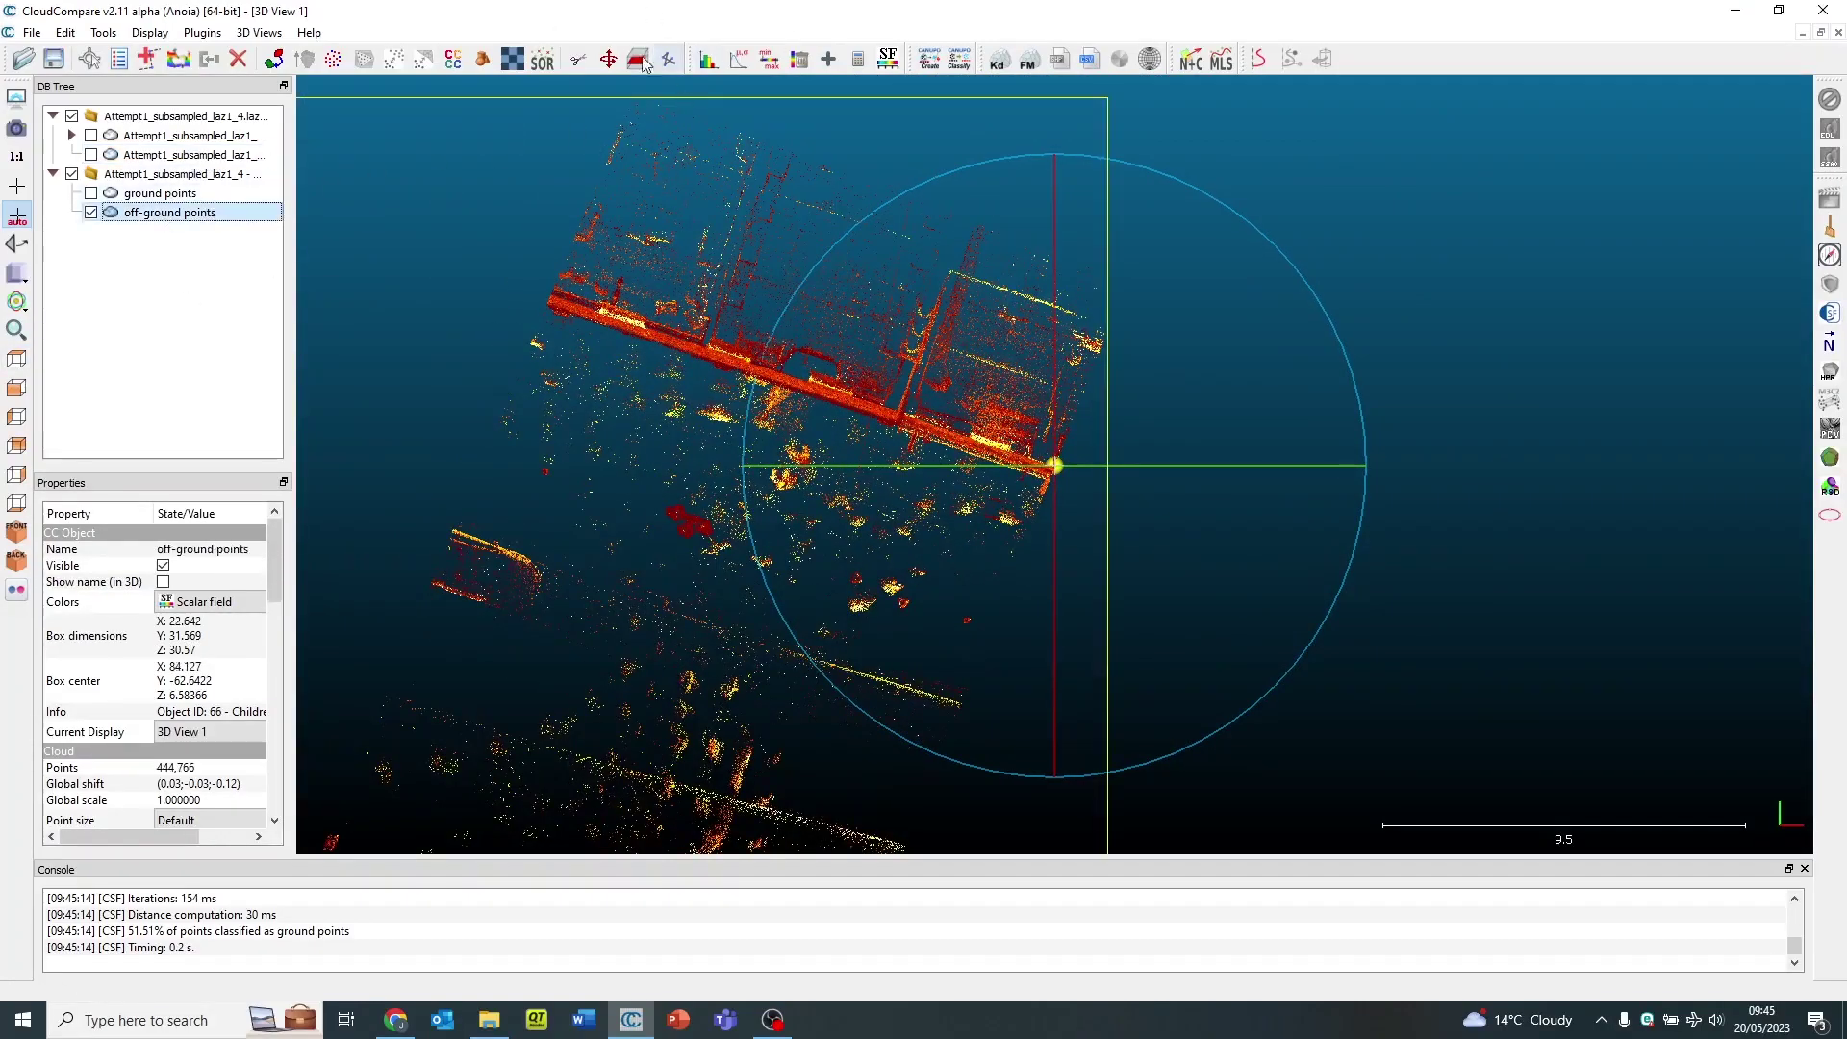
{"action": "left_click", "coordinate": [579, 60]}
{"action": "left_click", "coordinate": [540, 313]}
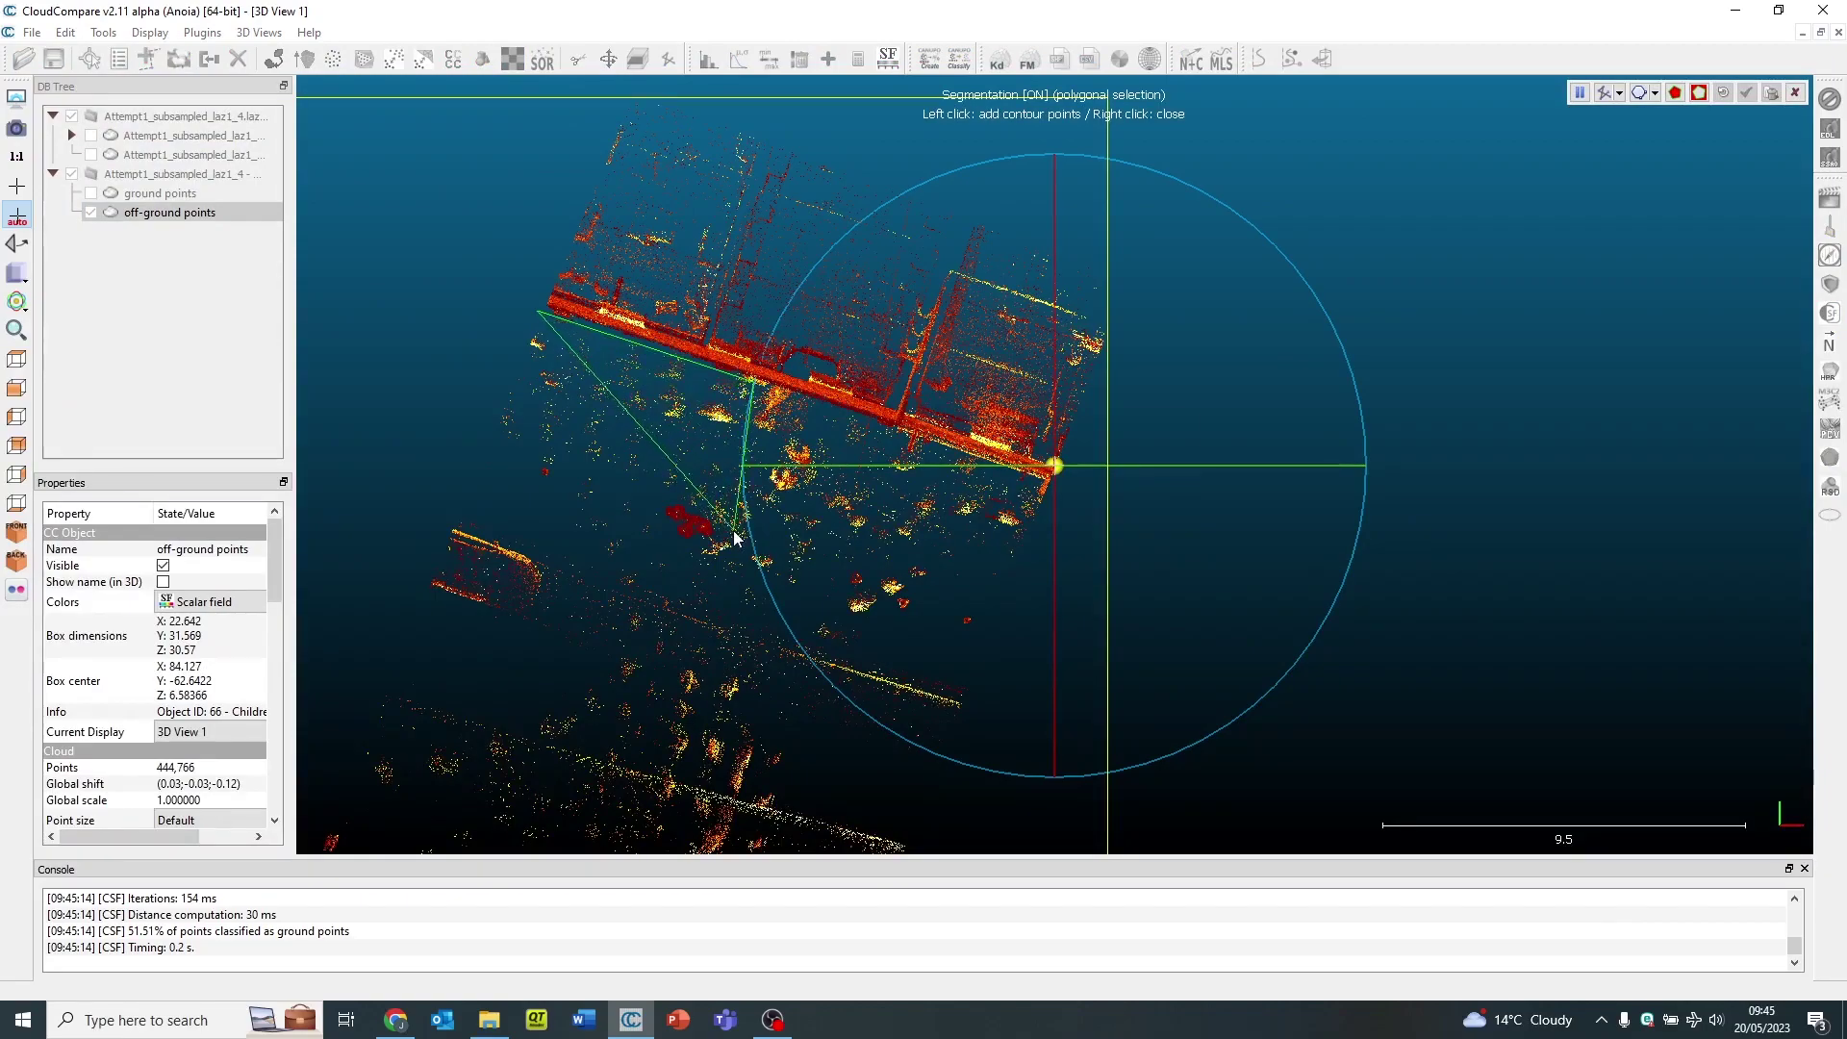
{"action": "left_click", "coordinate": [677, 498]}
{"action": "left_click", "coordinate": [1673, 92]}
{"action": "left_click", "coordinate": [1747, 93]}
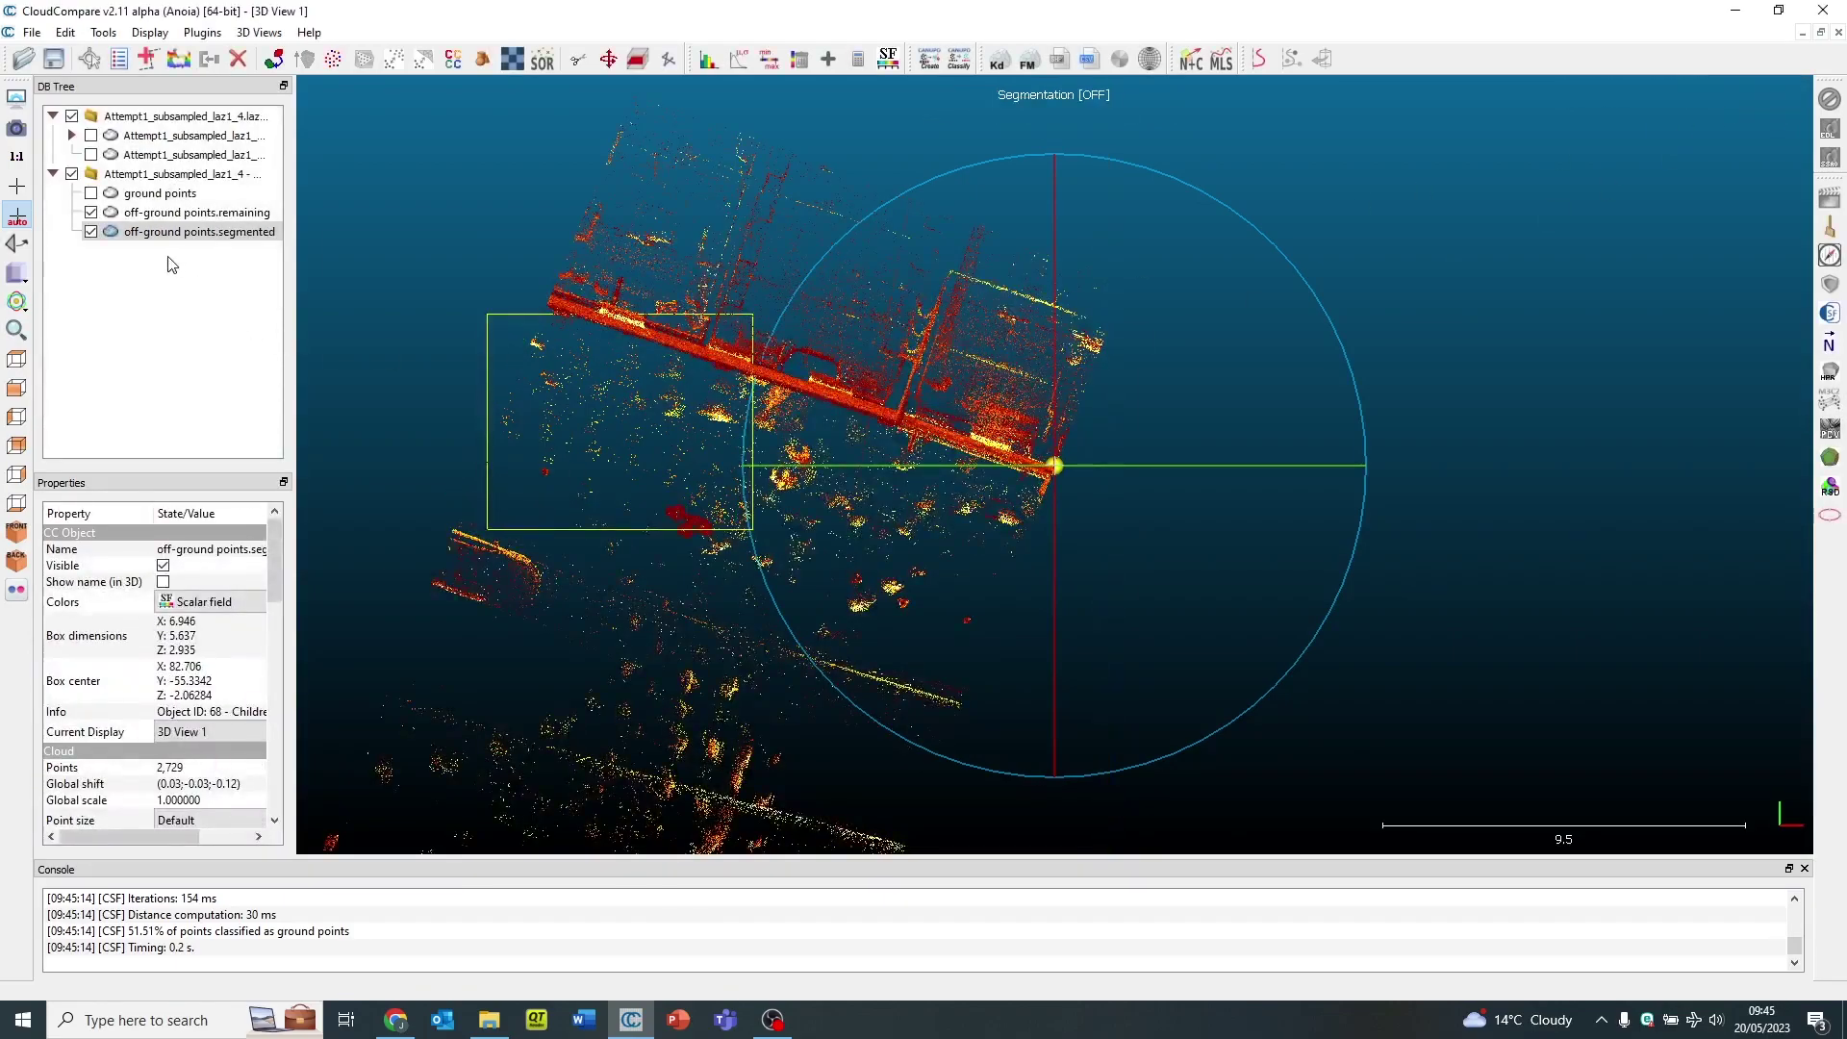
{"action": "right_click", "coordinate": [129, 236]}
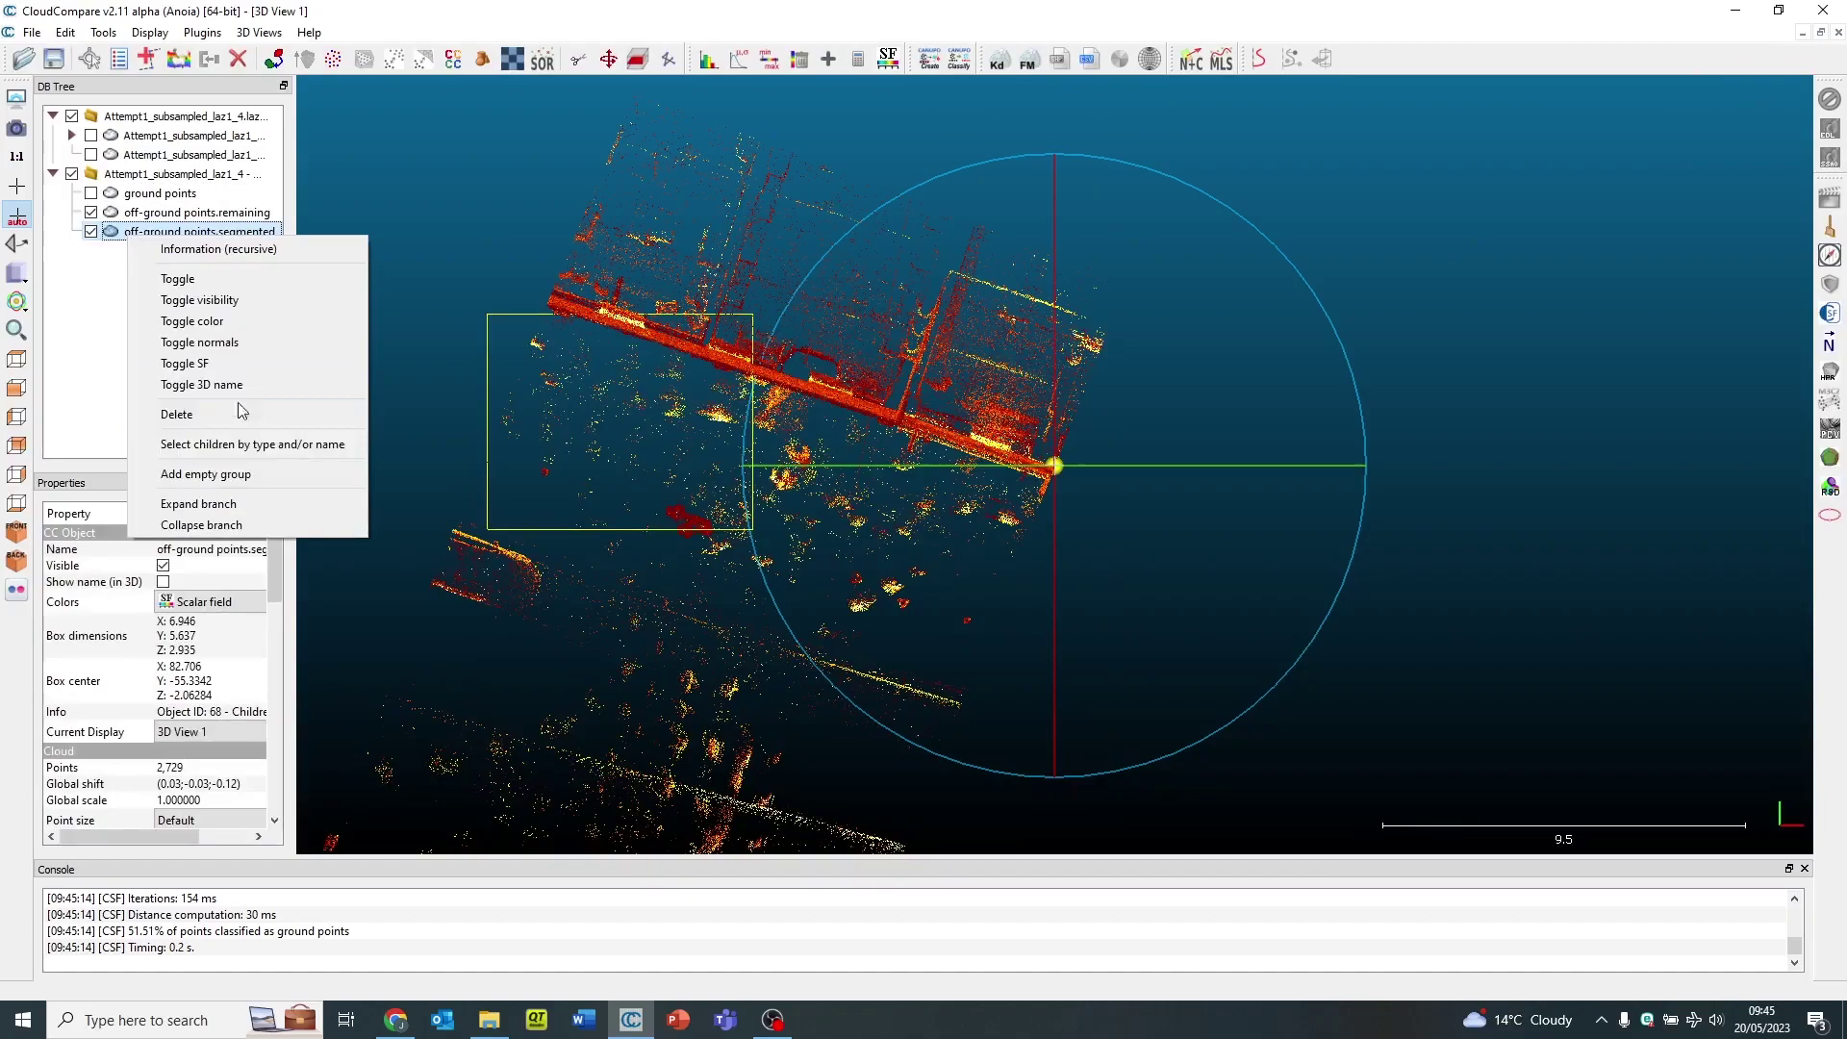
{"action": "left_click", "coordinate": [352, 409]}
- Segment the scattered noise along the rest of the long facade, keeping the tree outside the polygon, and delete the segmented points
{"action": "left_click", "coordinate": [227, 213]}
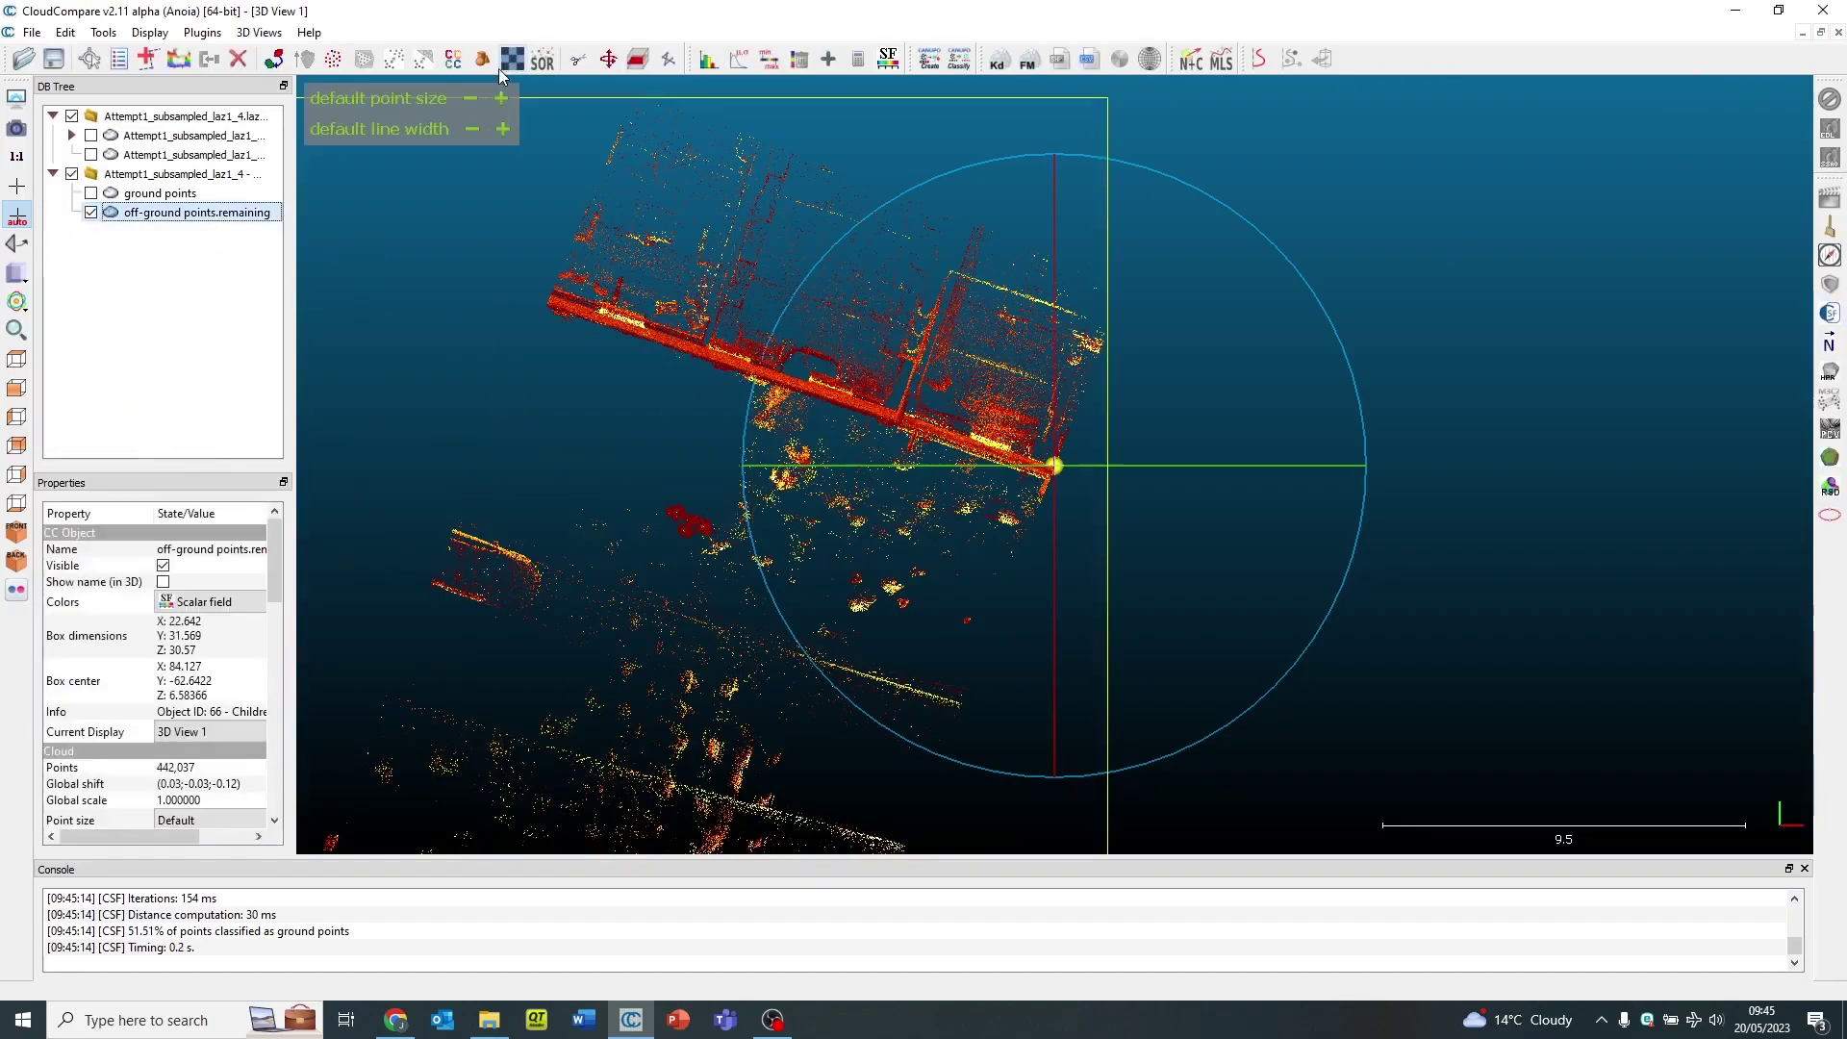
{"action": "left_click", "coordinate": [581, 60]}
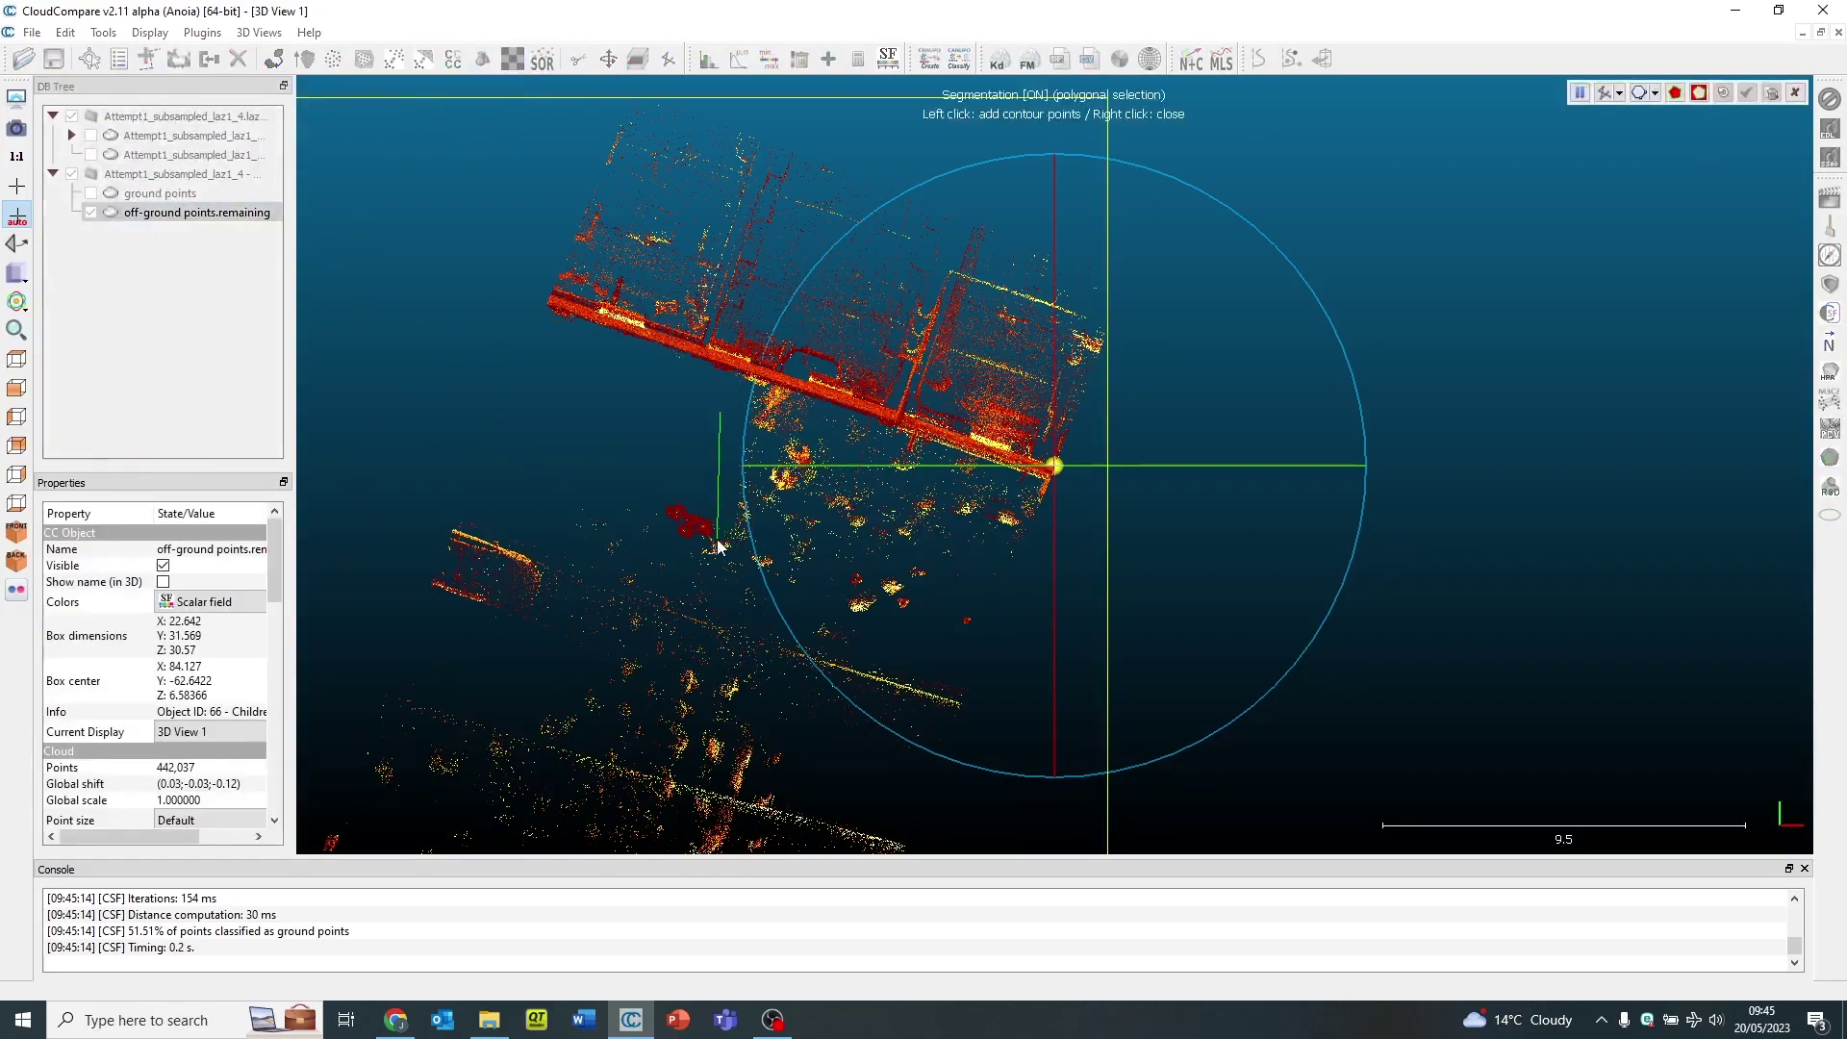
{"action": "left_click", "coordinate": [606, 573]}
{"action": "left_click", "coordinate": [973, 704]}
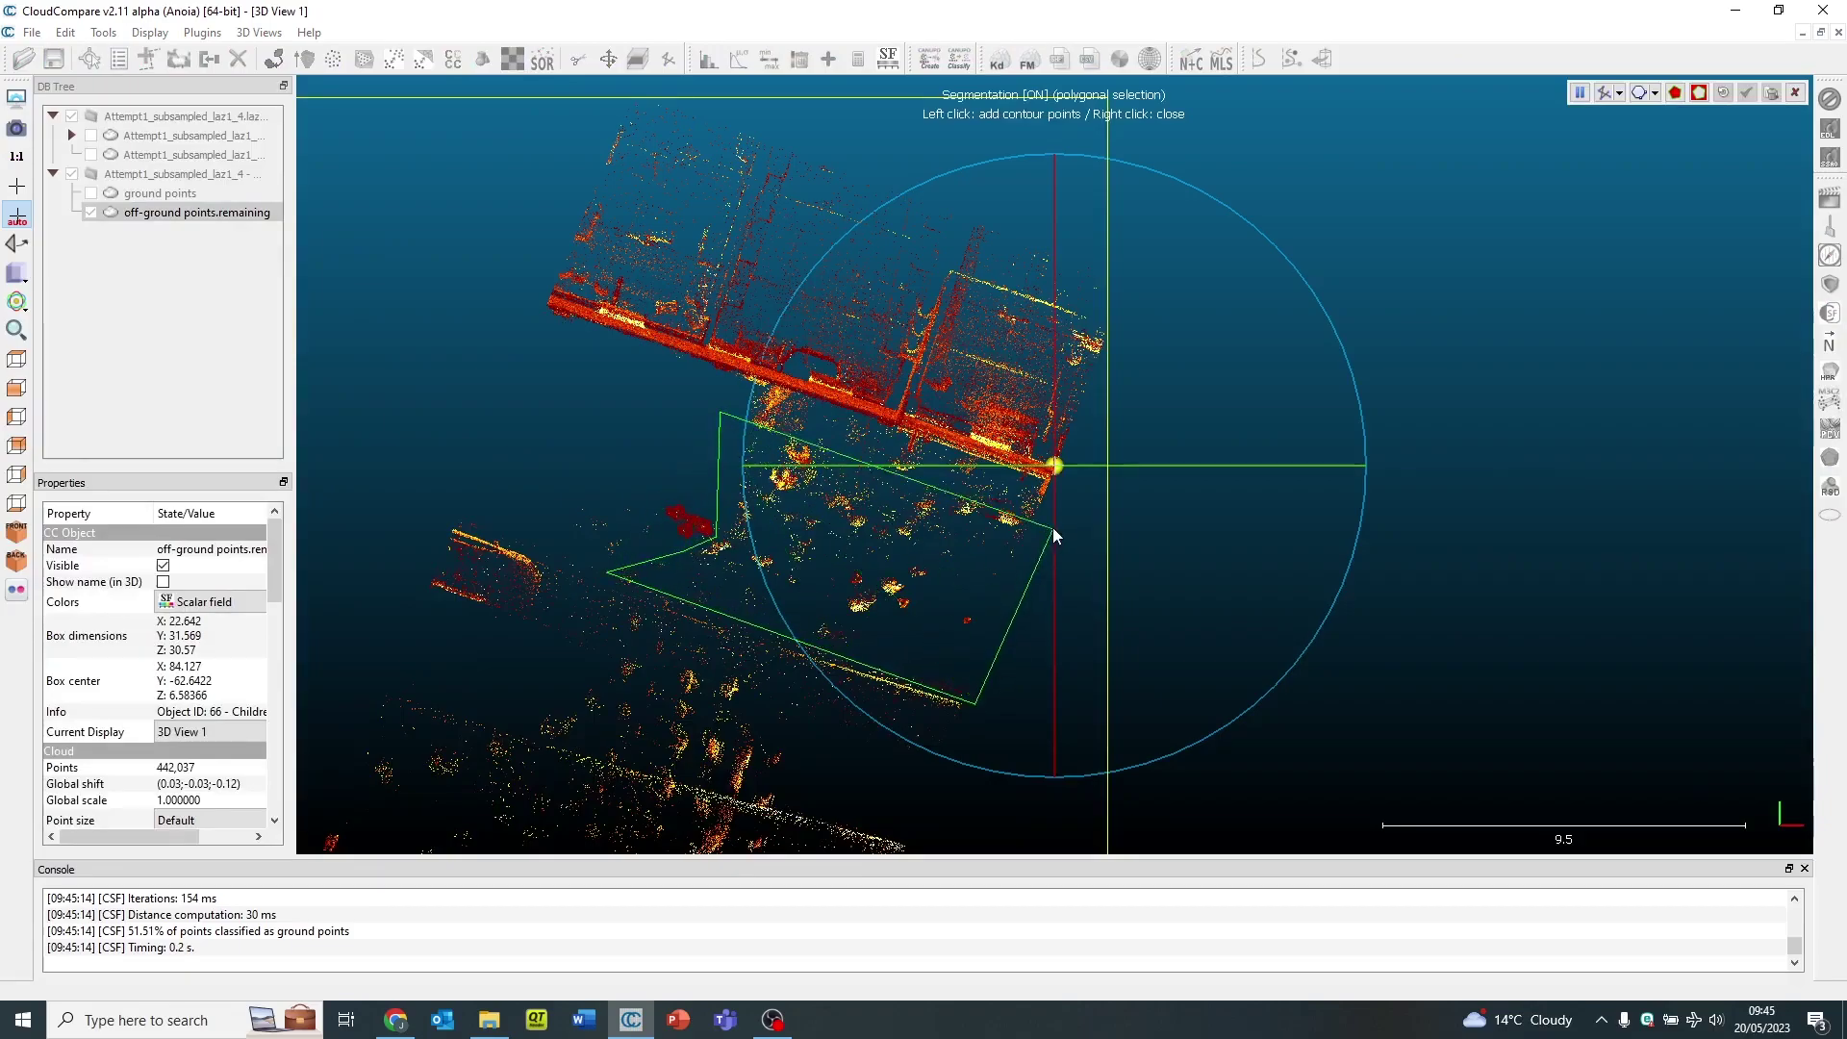
{"action": "left_click", "coordinate": [1071, 510]}
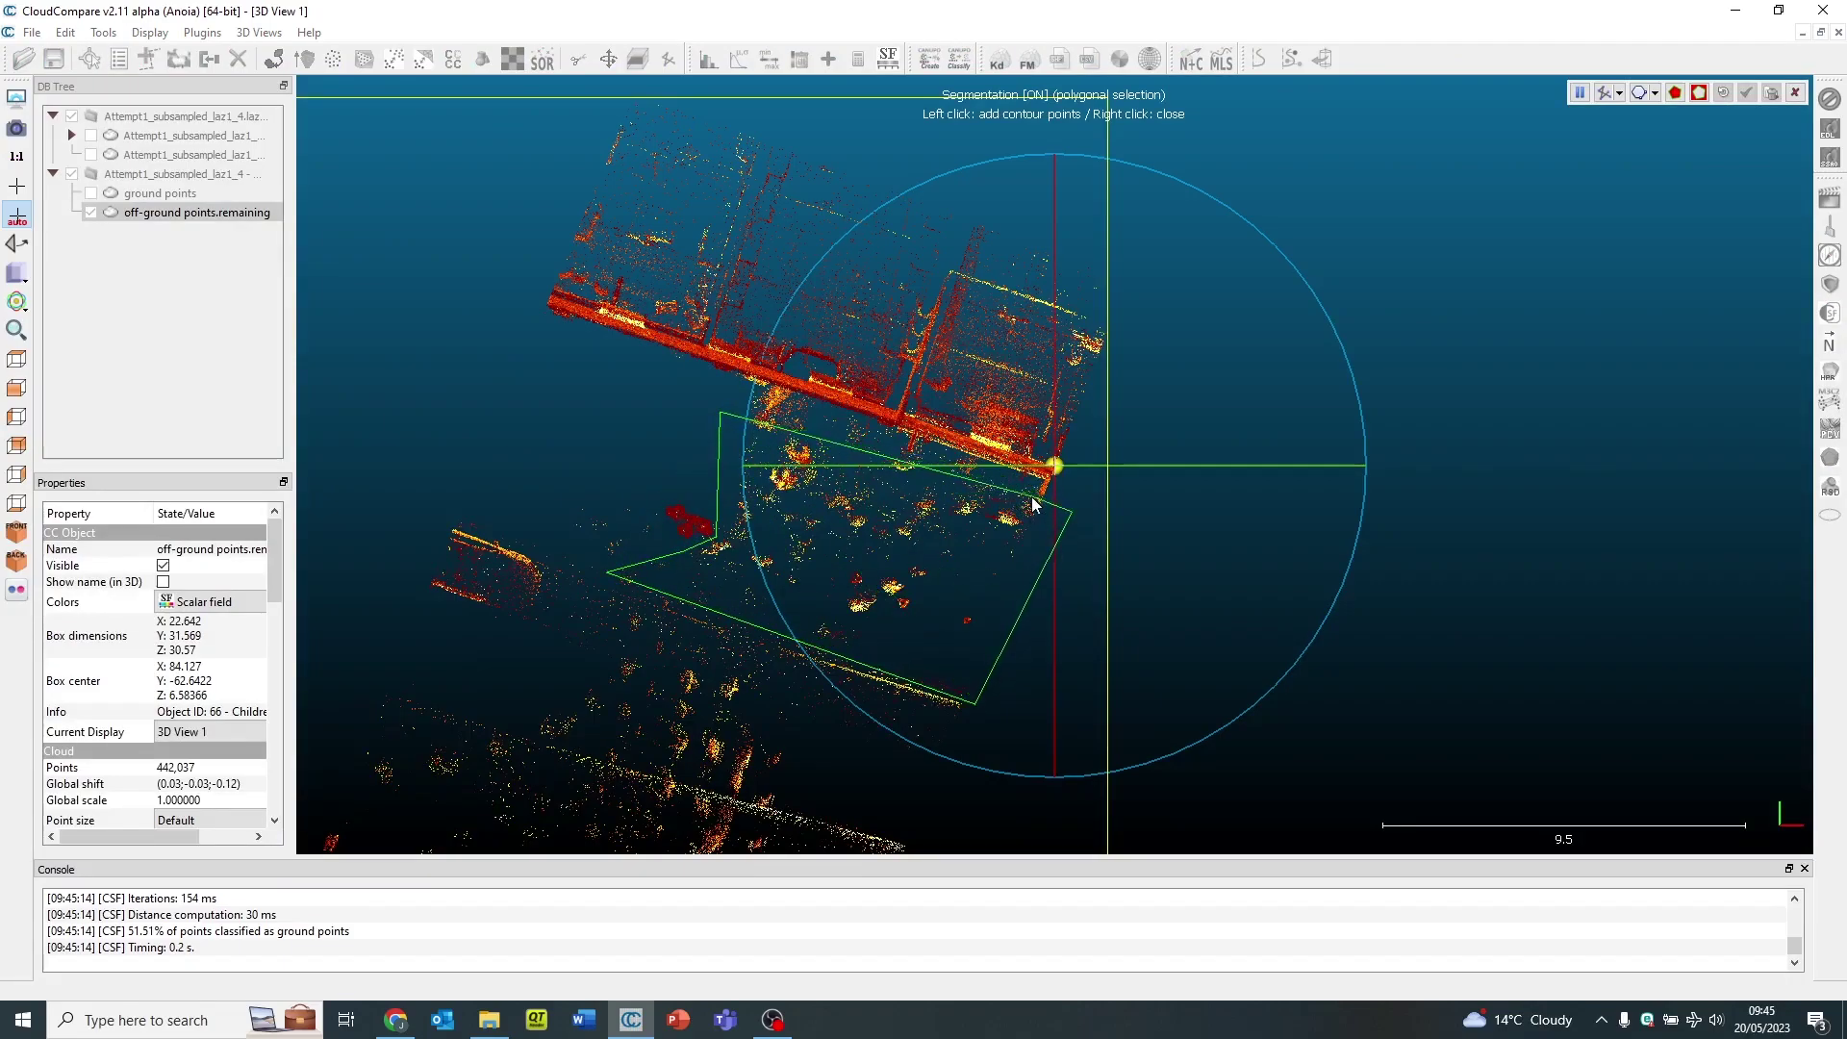
{"action": "left_click", "coordinate": [1033, 481]}
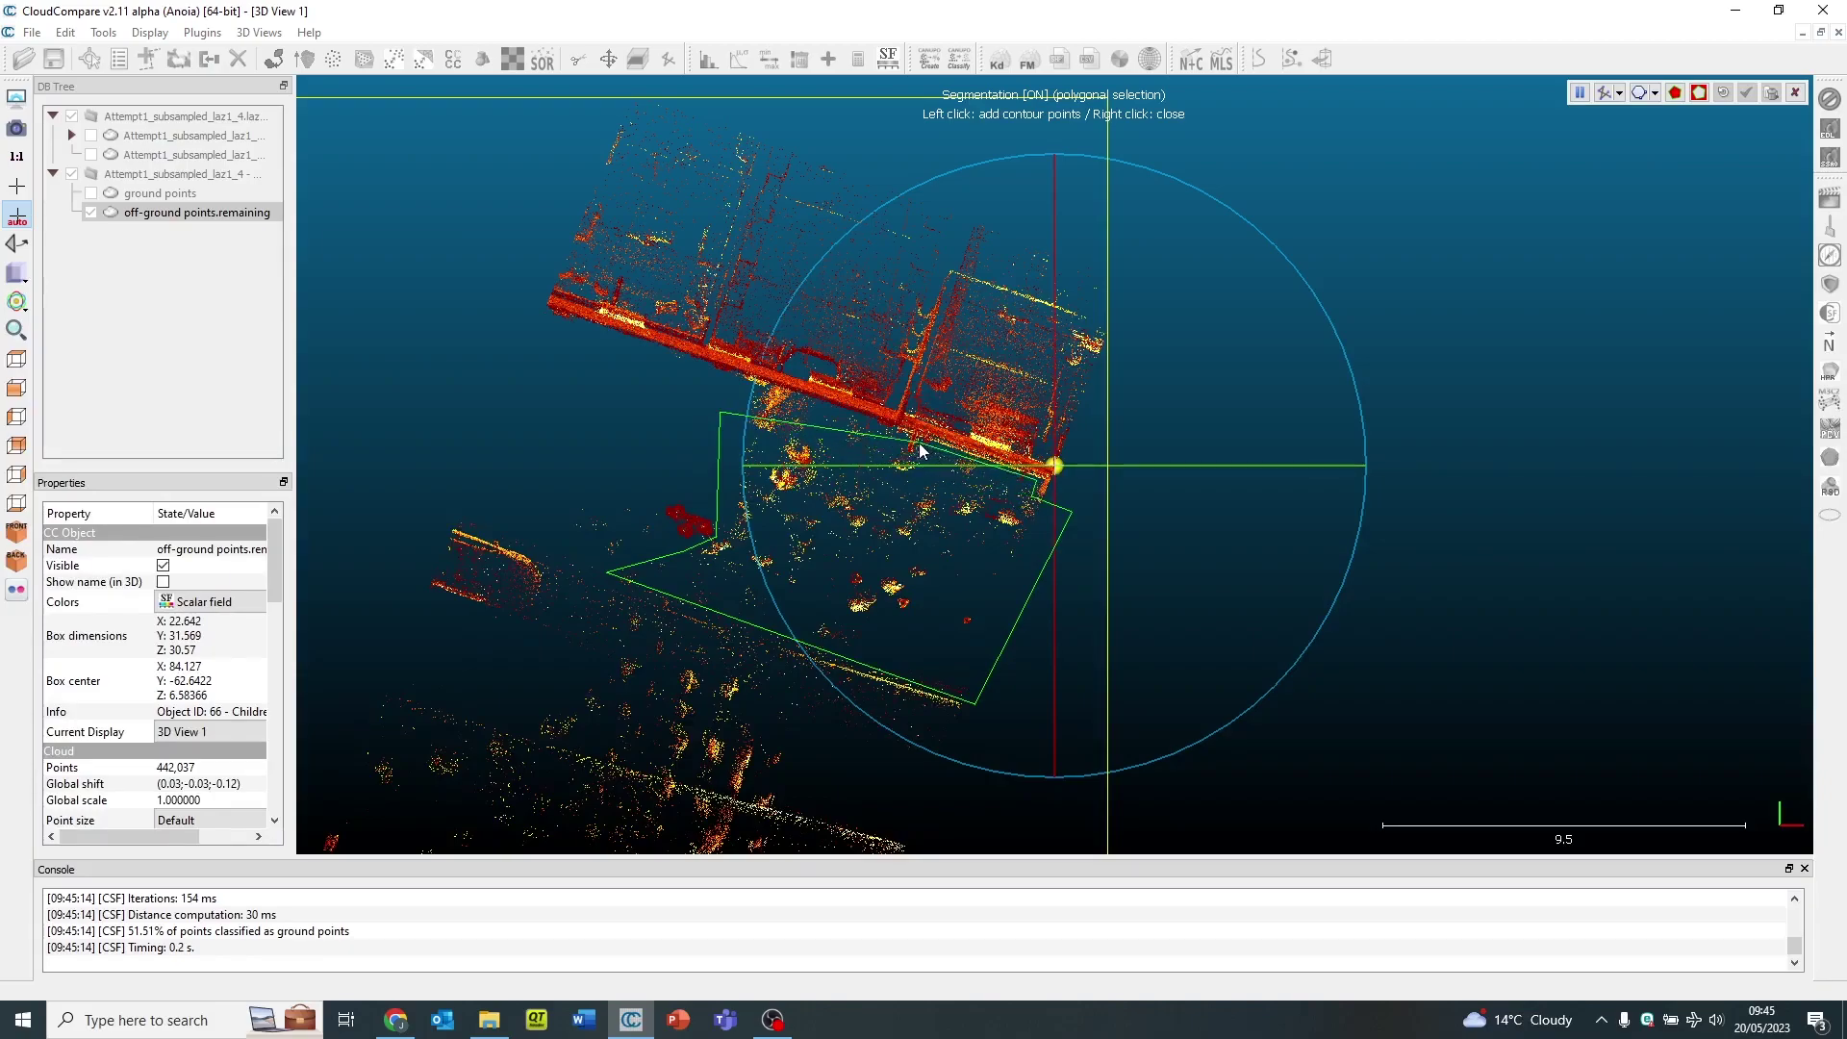
{"action": "left_click", "coordinate": [903, 468]}
{"action": "left_click", "coordinate": [1675, 92]}
{"action": "left_click", "coordinate": [1747, 92]}
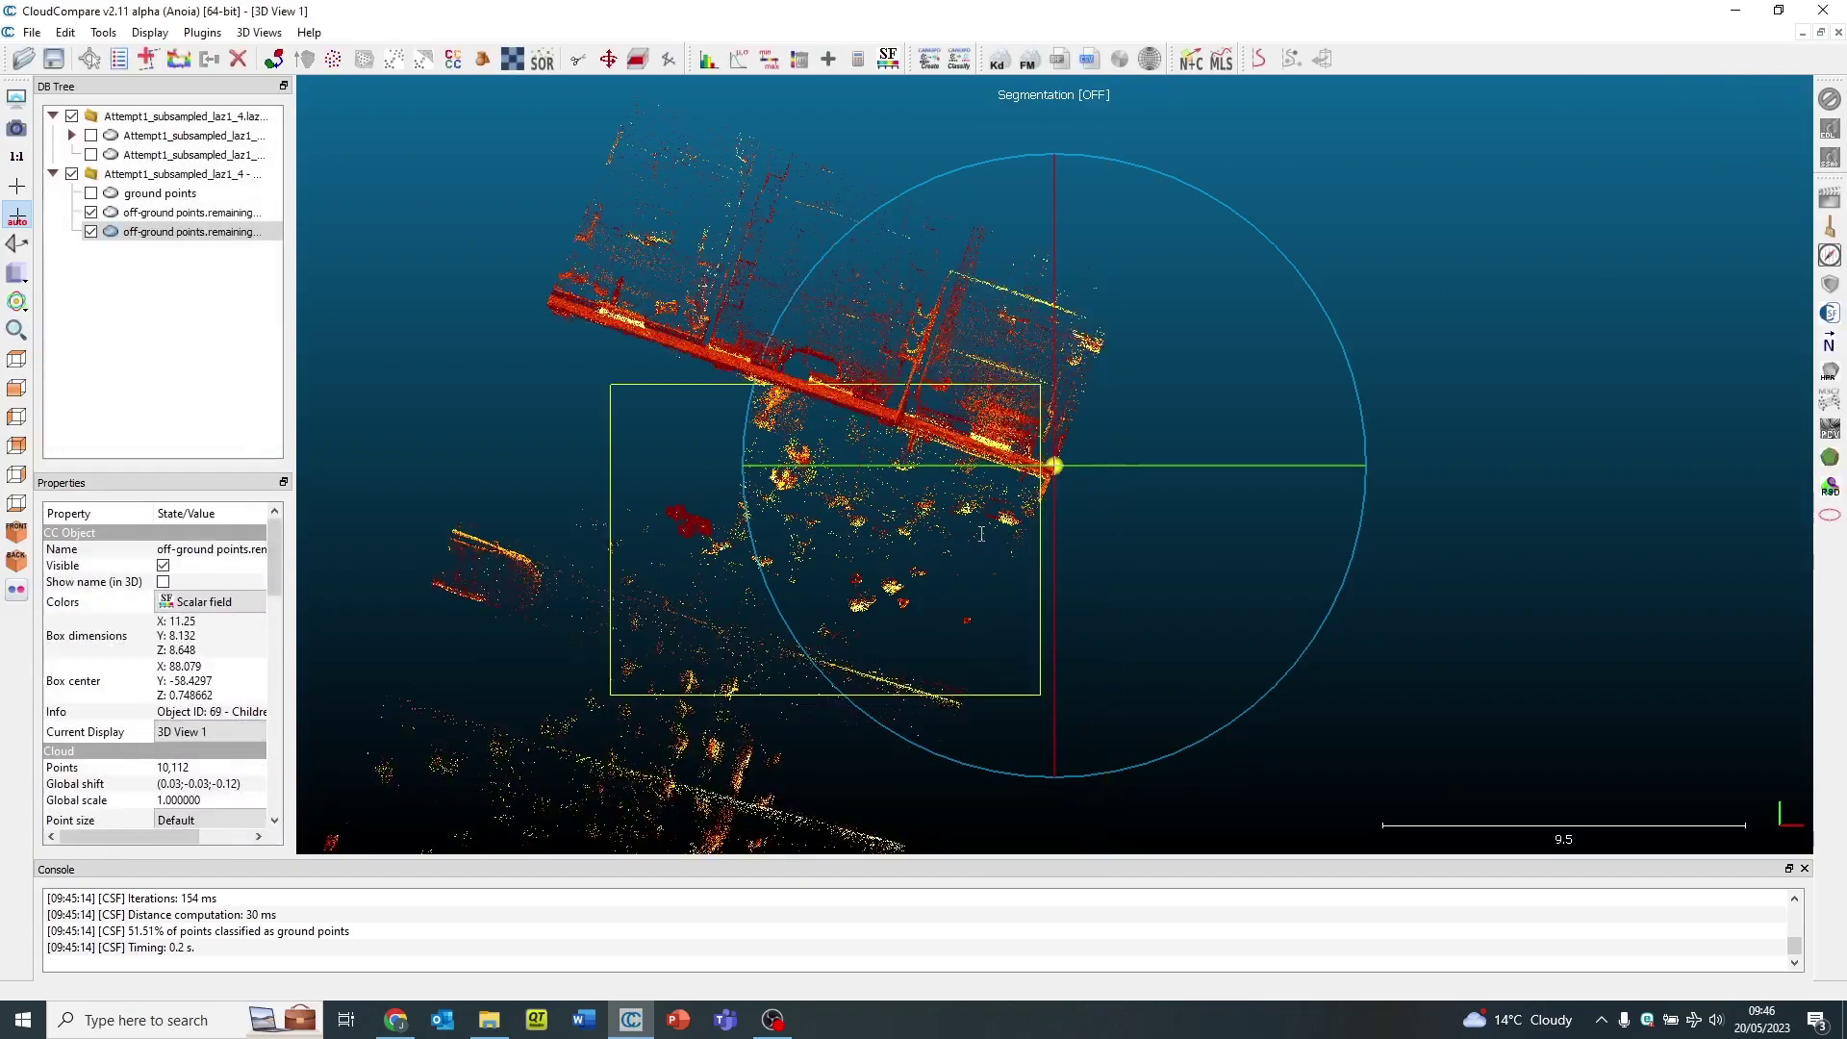
{"action": "left_click", "coordinate": [91, 232]}
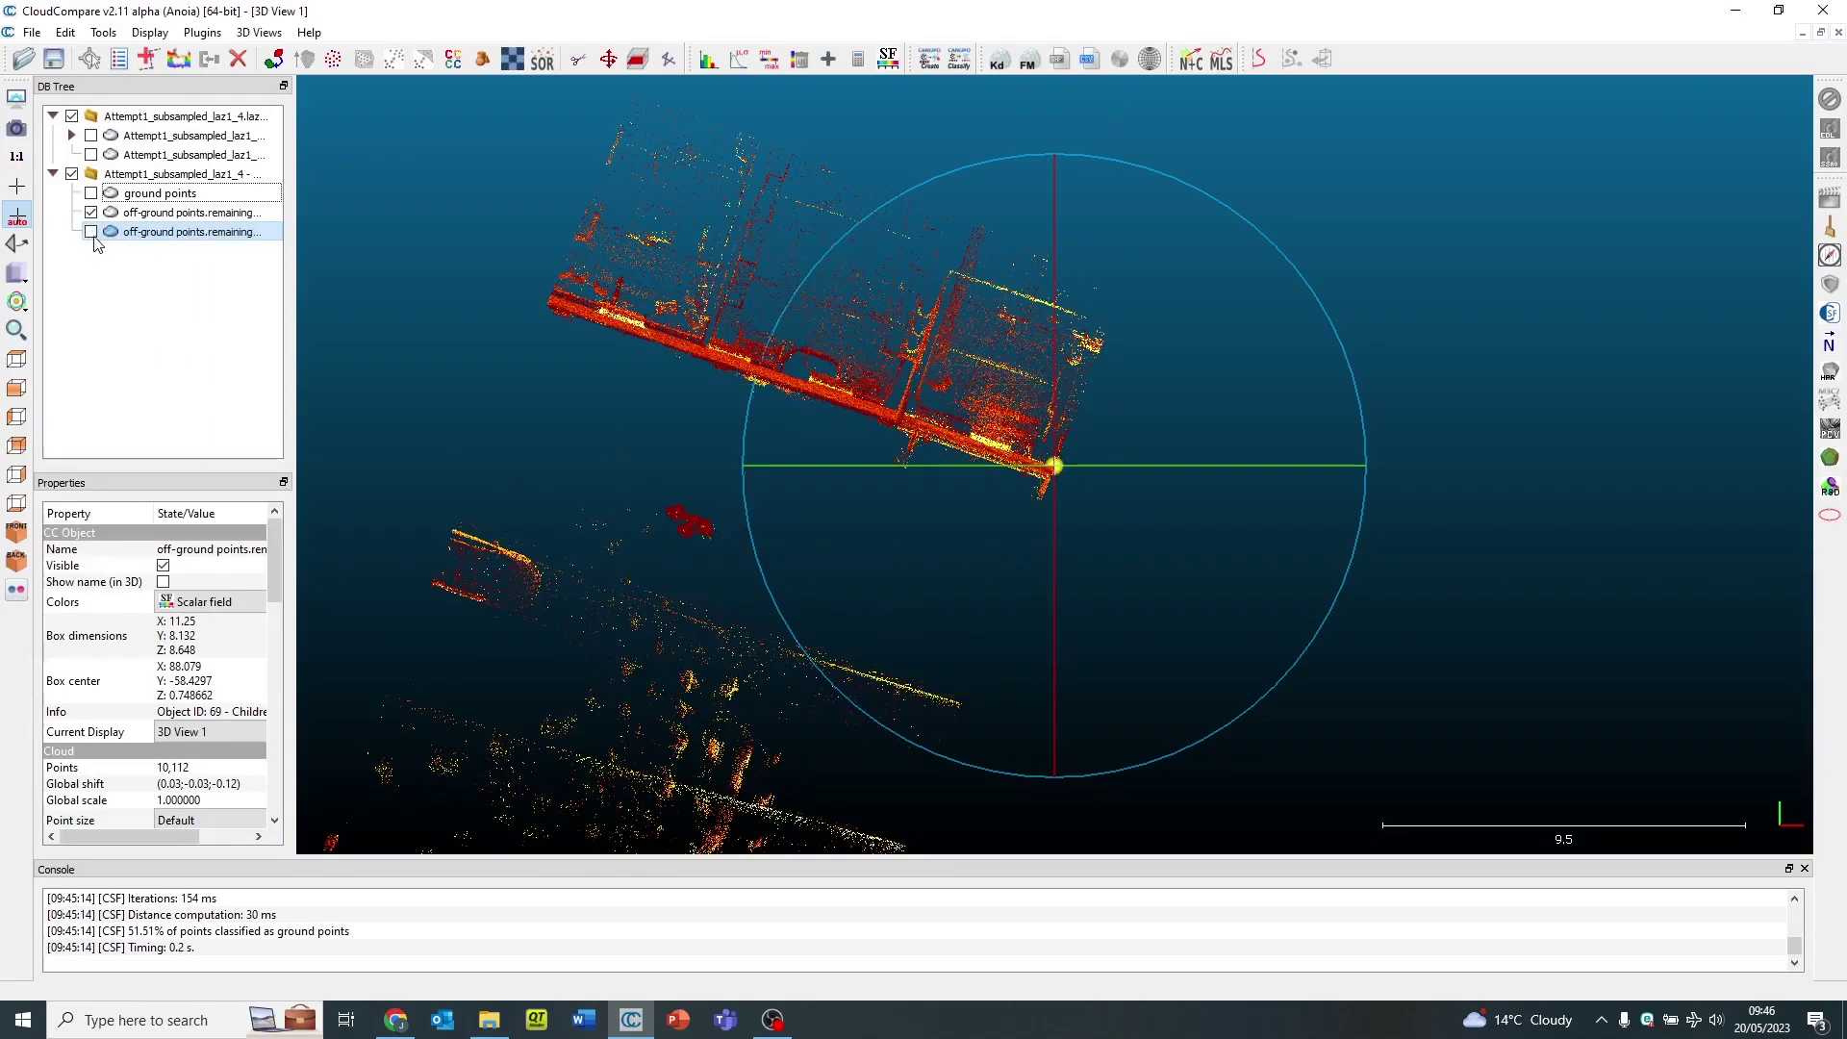
{"action": "right_click", "coordinate": [111, 232]}
{"action": "left_click", "coordinate": [165, 411]}
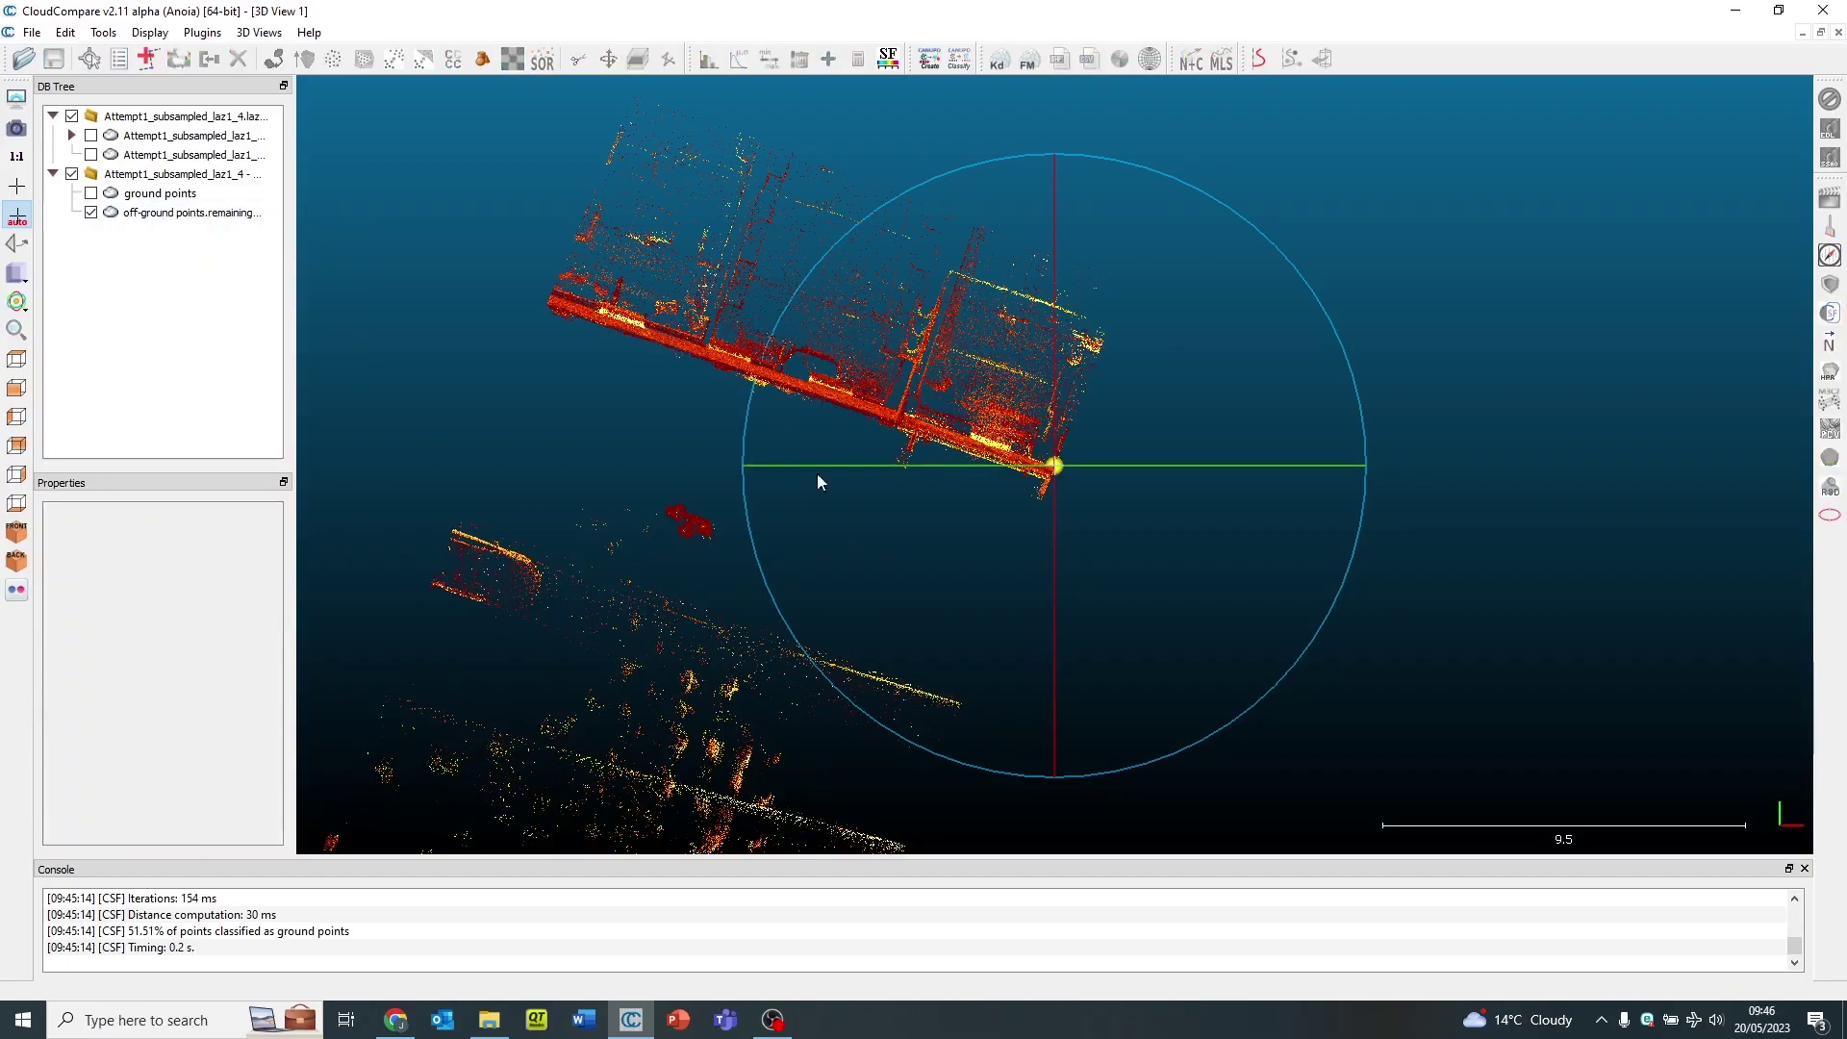
- Show the ground points together with the cleaned off-ground points and inspect the street strip
{"action": "left_click_drag", "start_coordinate": [817, 473], "coordinate": [877, 292]}
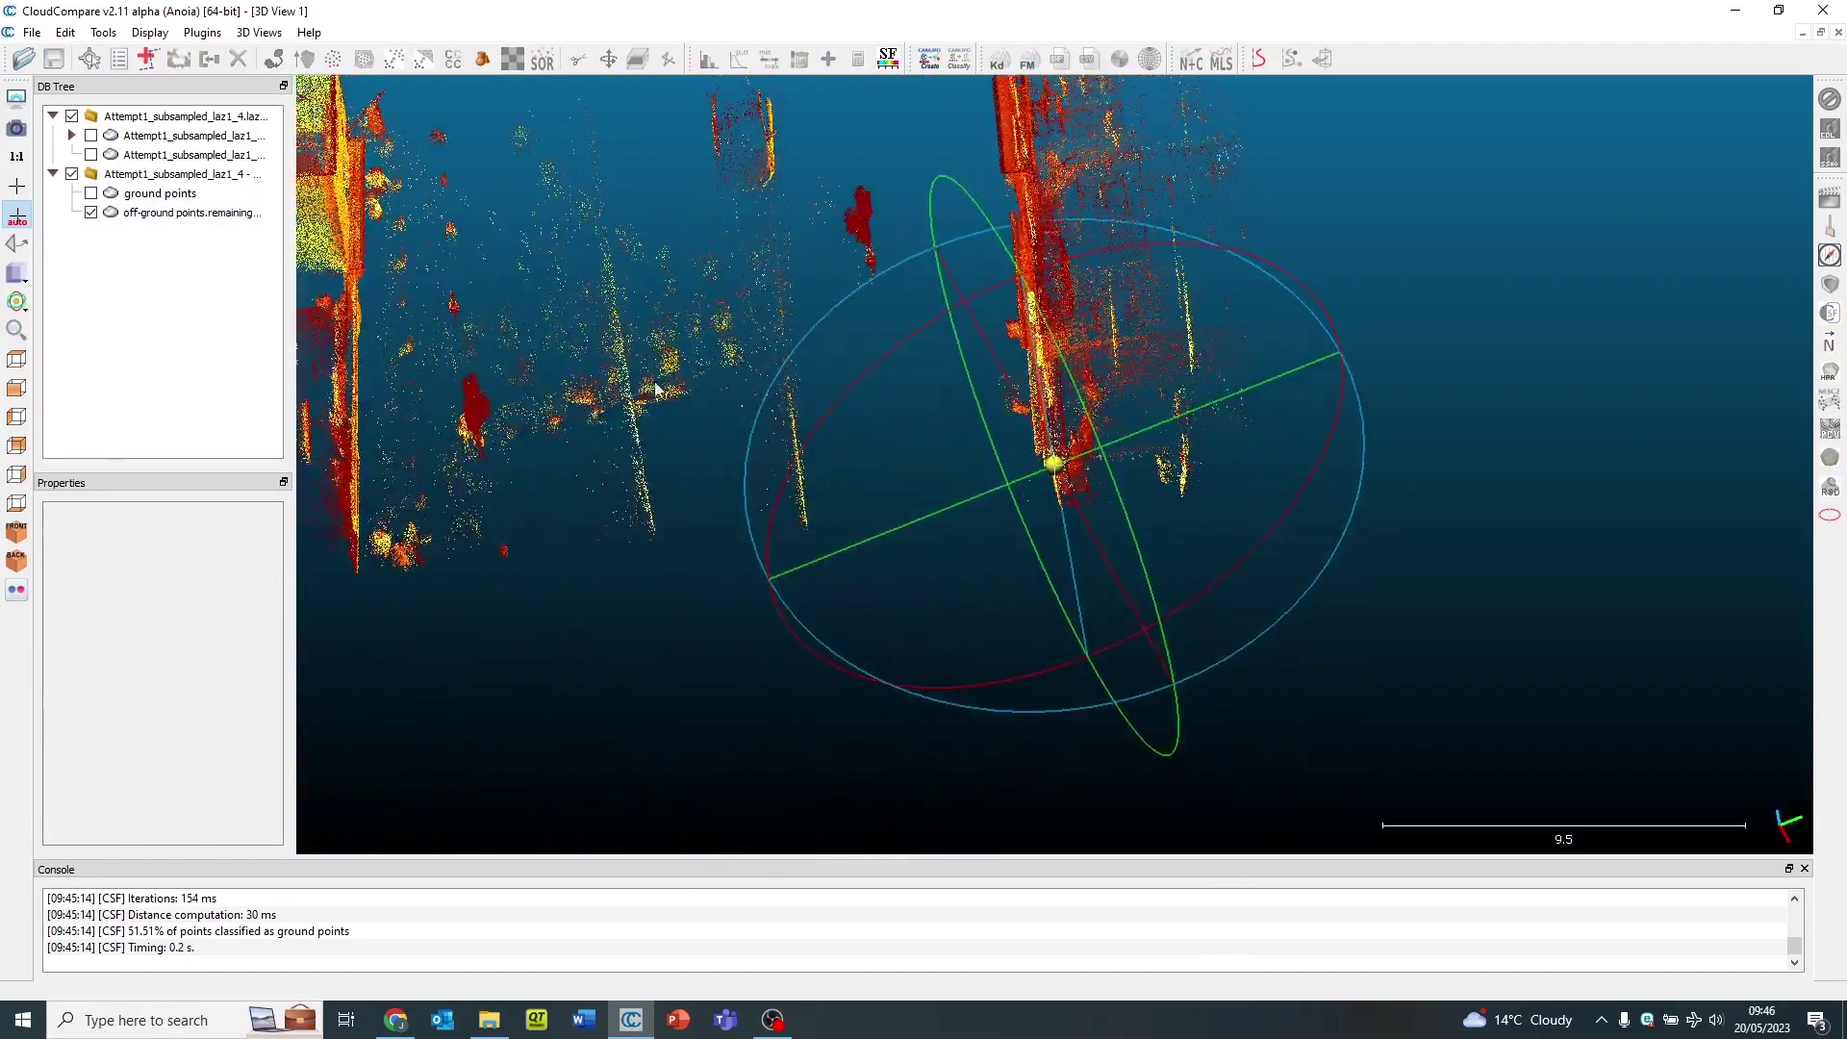
{"action": "mouse_move", "coordinate": [414, 113]}
{"action": "left_click", "coordinate": [17, 360]}
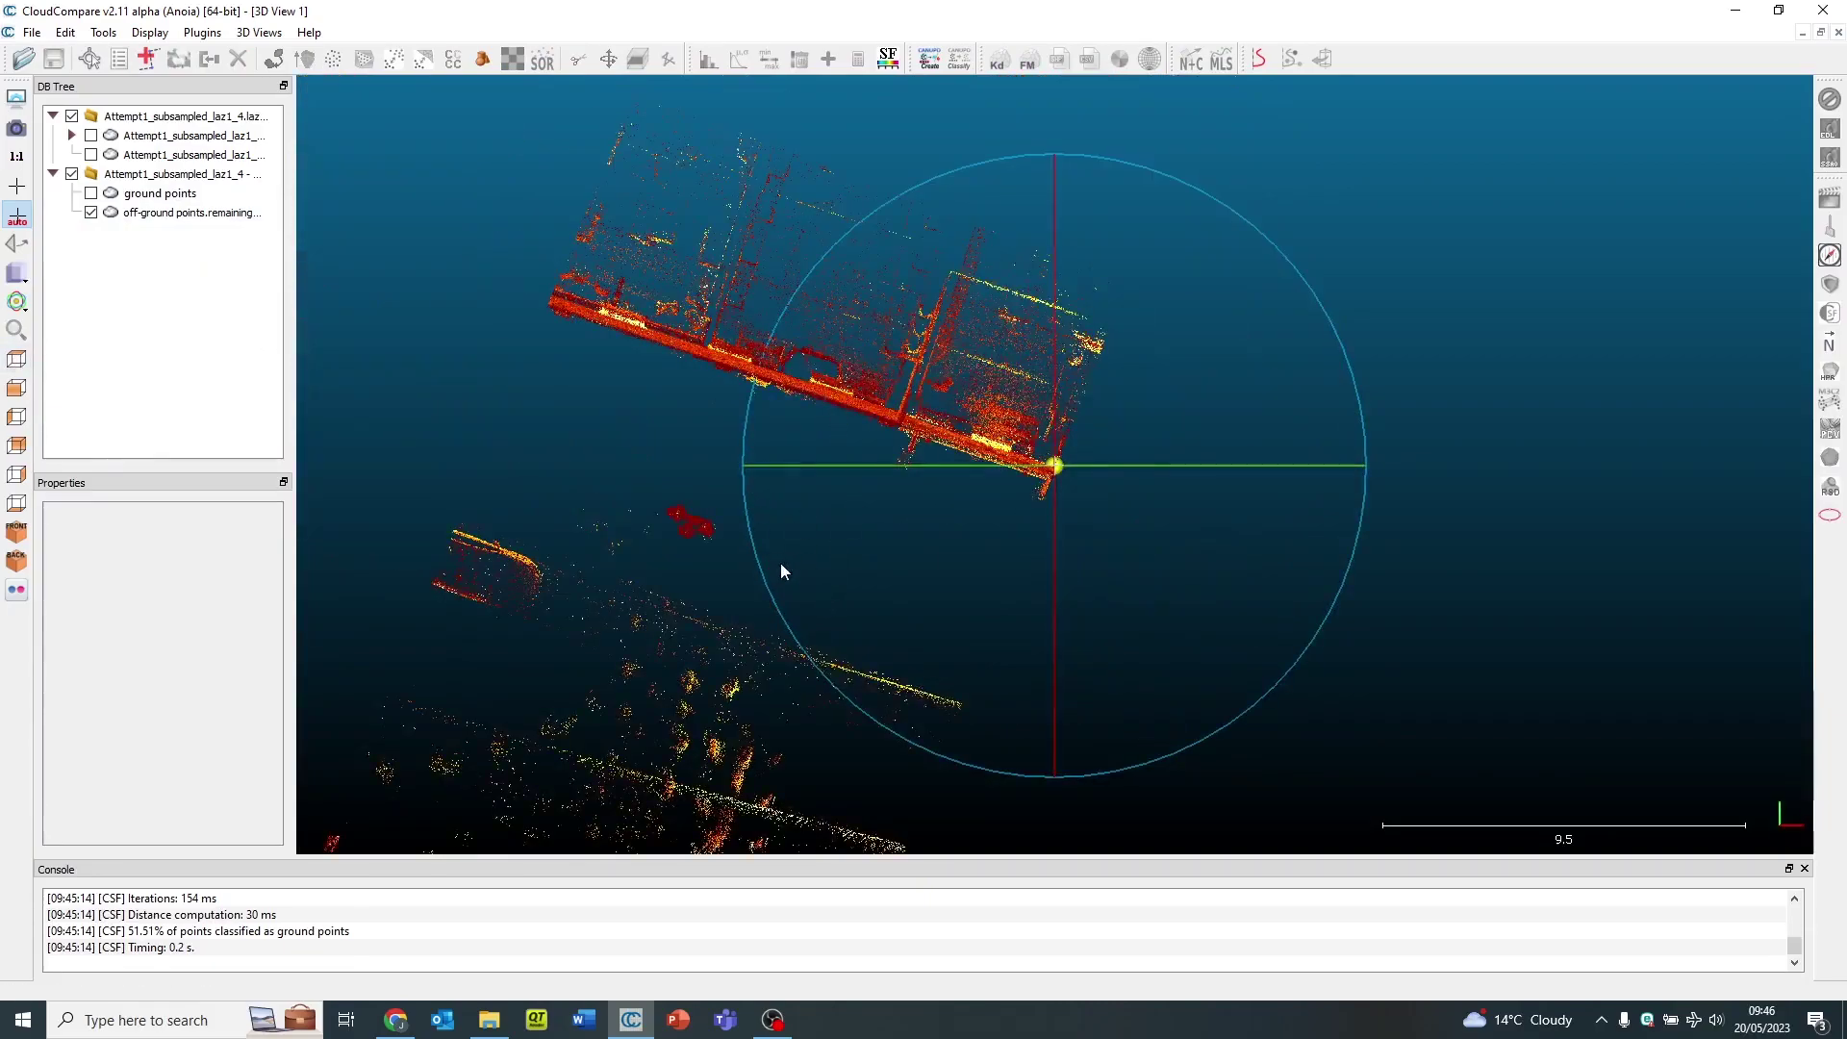
{"action": "right_click_drag", "start_coordinate": [781, 571], "coordinate": [797, 350]}
{"action": "left_click", "coordinate": [90, 194]}
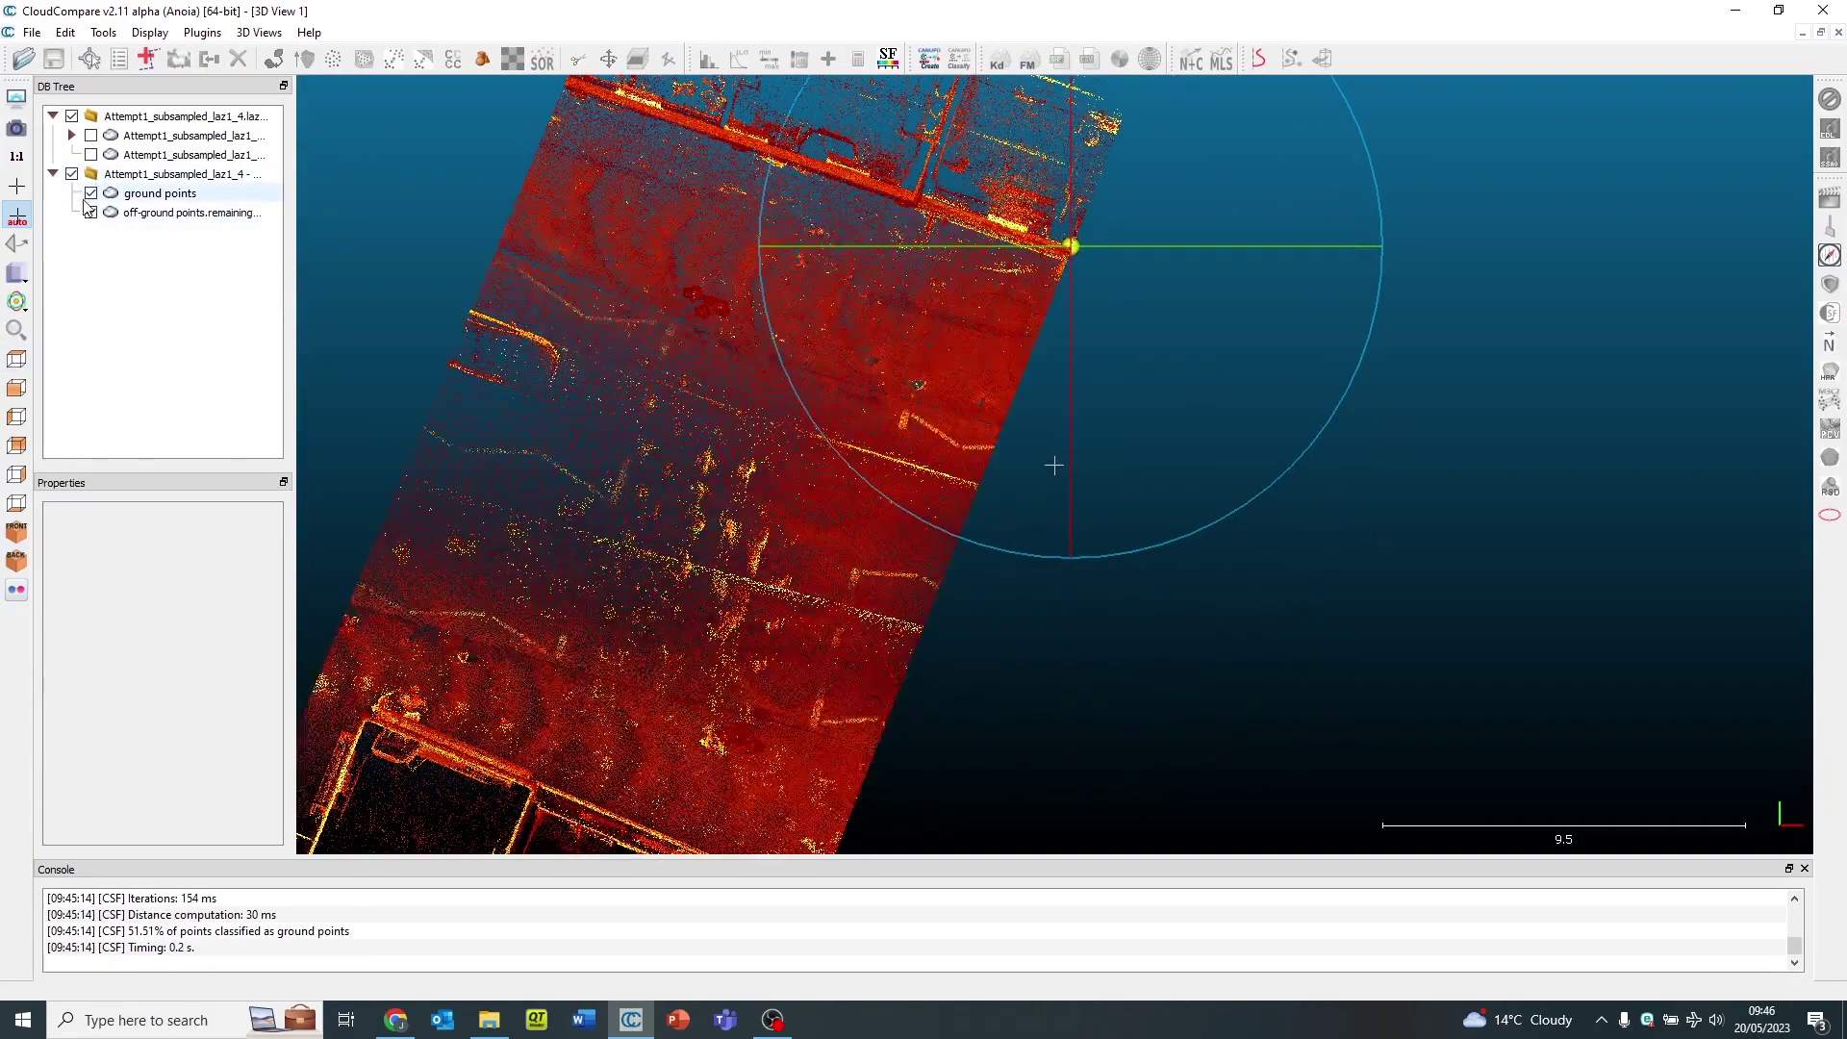
{"action": "left_click_drag", "start_coordinate": [1006, 606], "coordinate": [977, 534]}
{"action": "right_click_drag", "start_coordinate": [977, 534], "coordinate": [1294, 584]}
- Merge the ground points with the remaining off-ground points, generating a scalar field with the original cloud index
{"action": "left_click", "coordinate": [132, 192]}
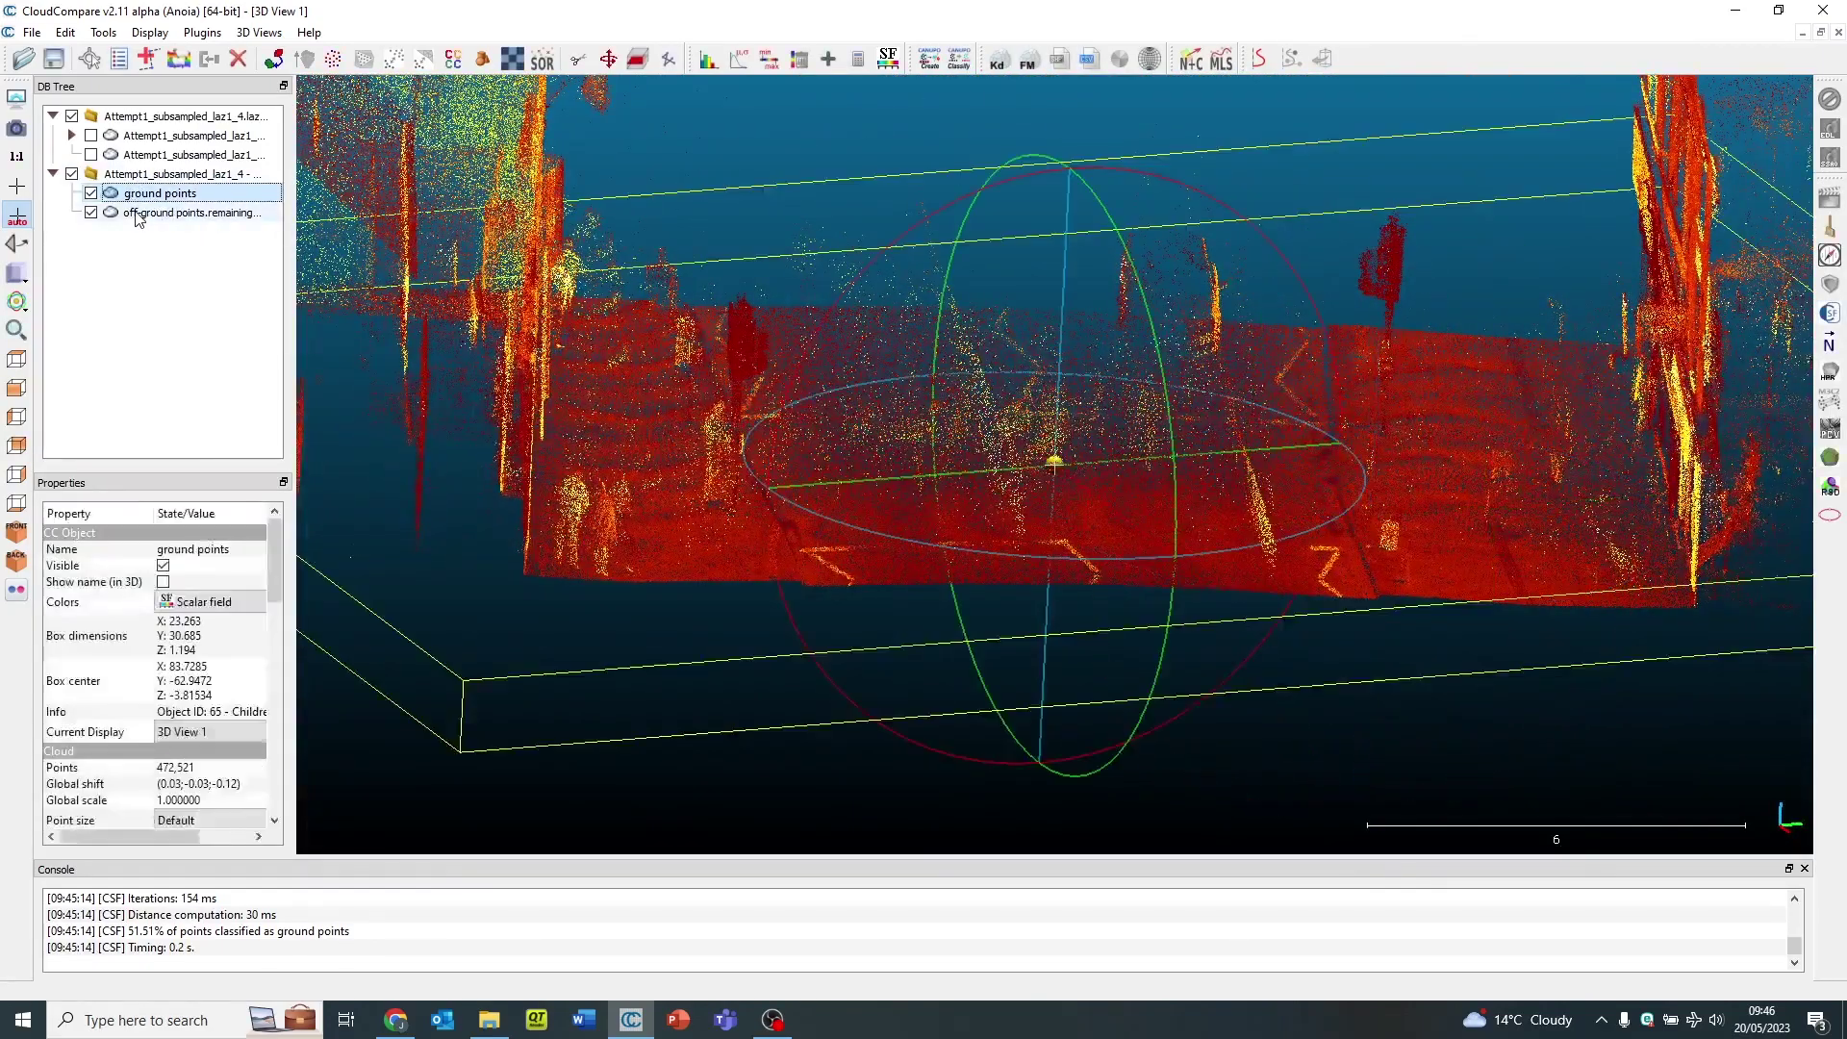
{"action": "left_click", "coordinate": [140, 212], "text": "ctrl"}
{"action": "left_click", "coordinate": [209, 58]}
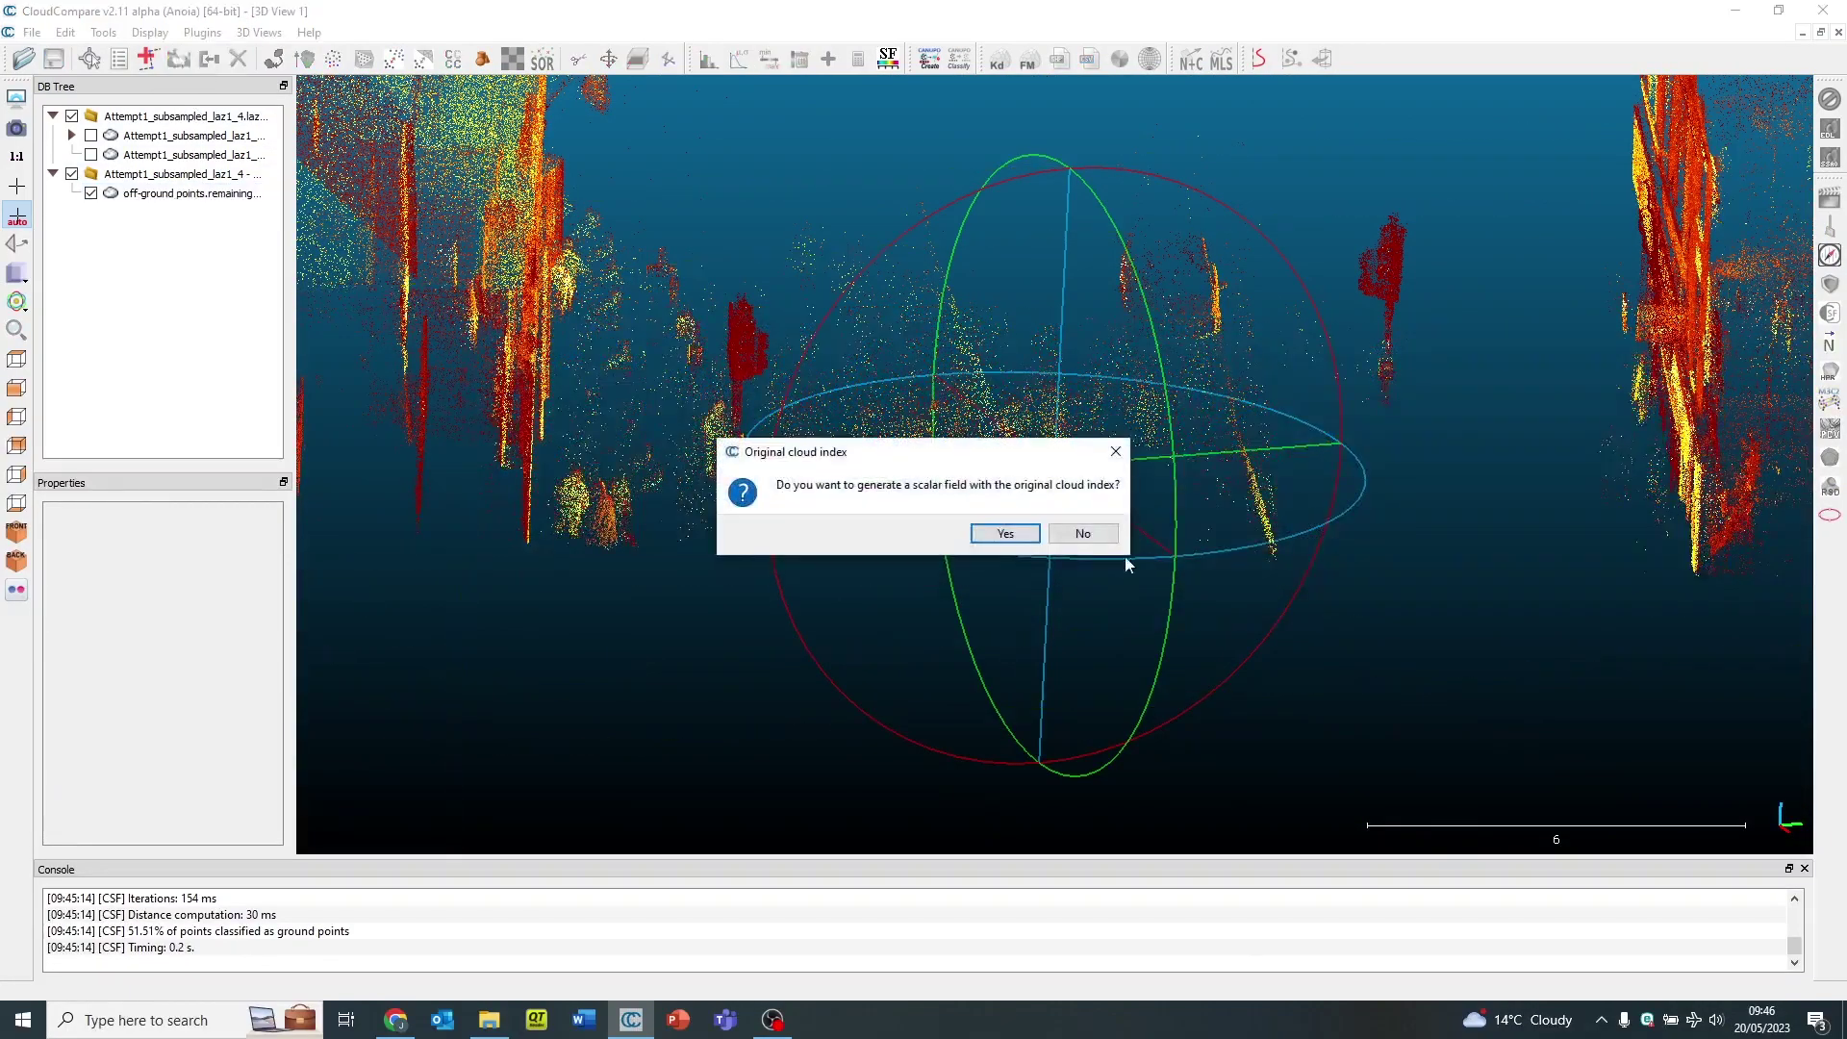
{"action": "left_click", "coordinate": [1005, 533]}
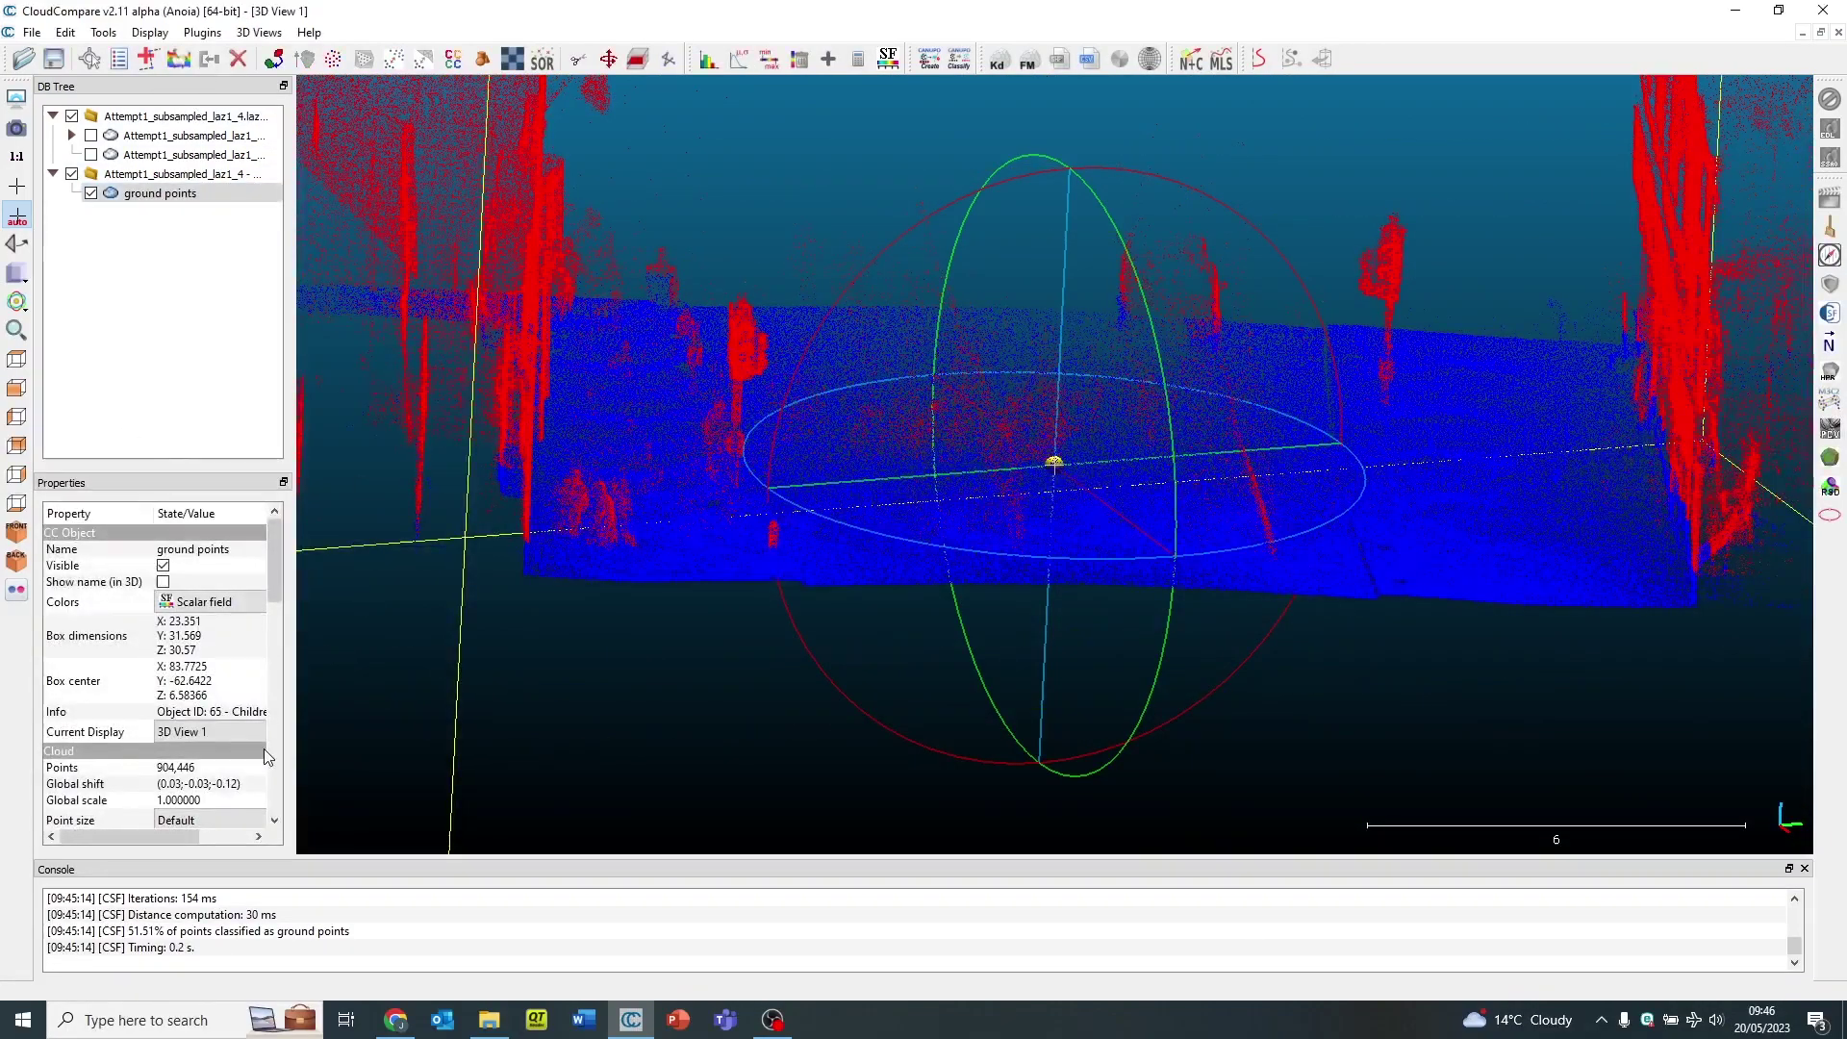
- Set the merged cloud's active scalar field to Intensity and view the street strip from above
{"action": "scroll", "coordinate": [260, 556], "scroll_direction": "down", "scroll_amount": 4}
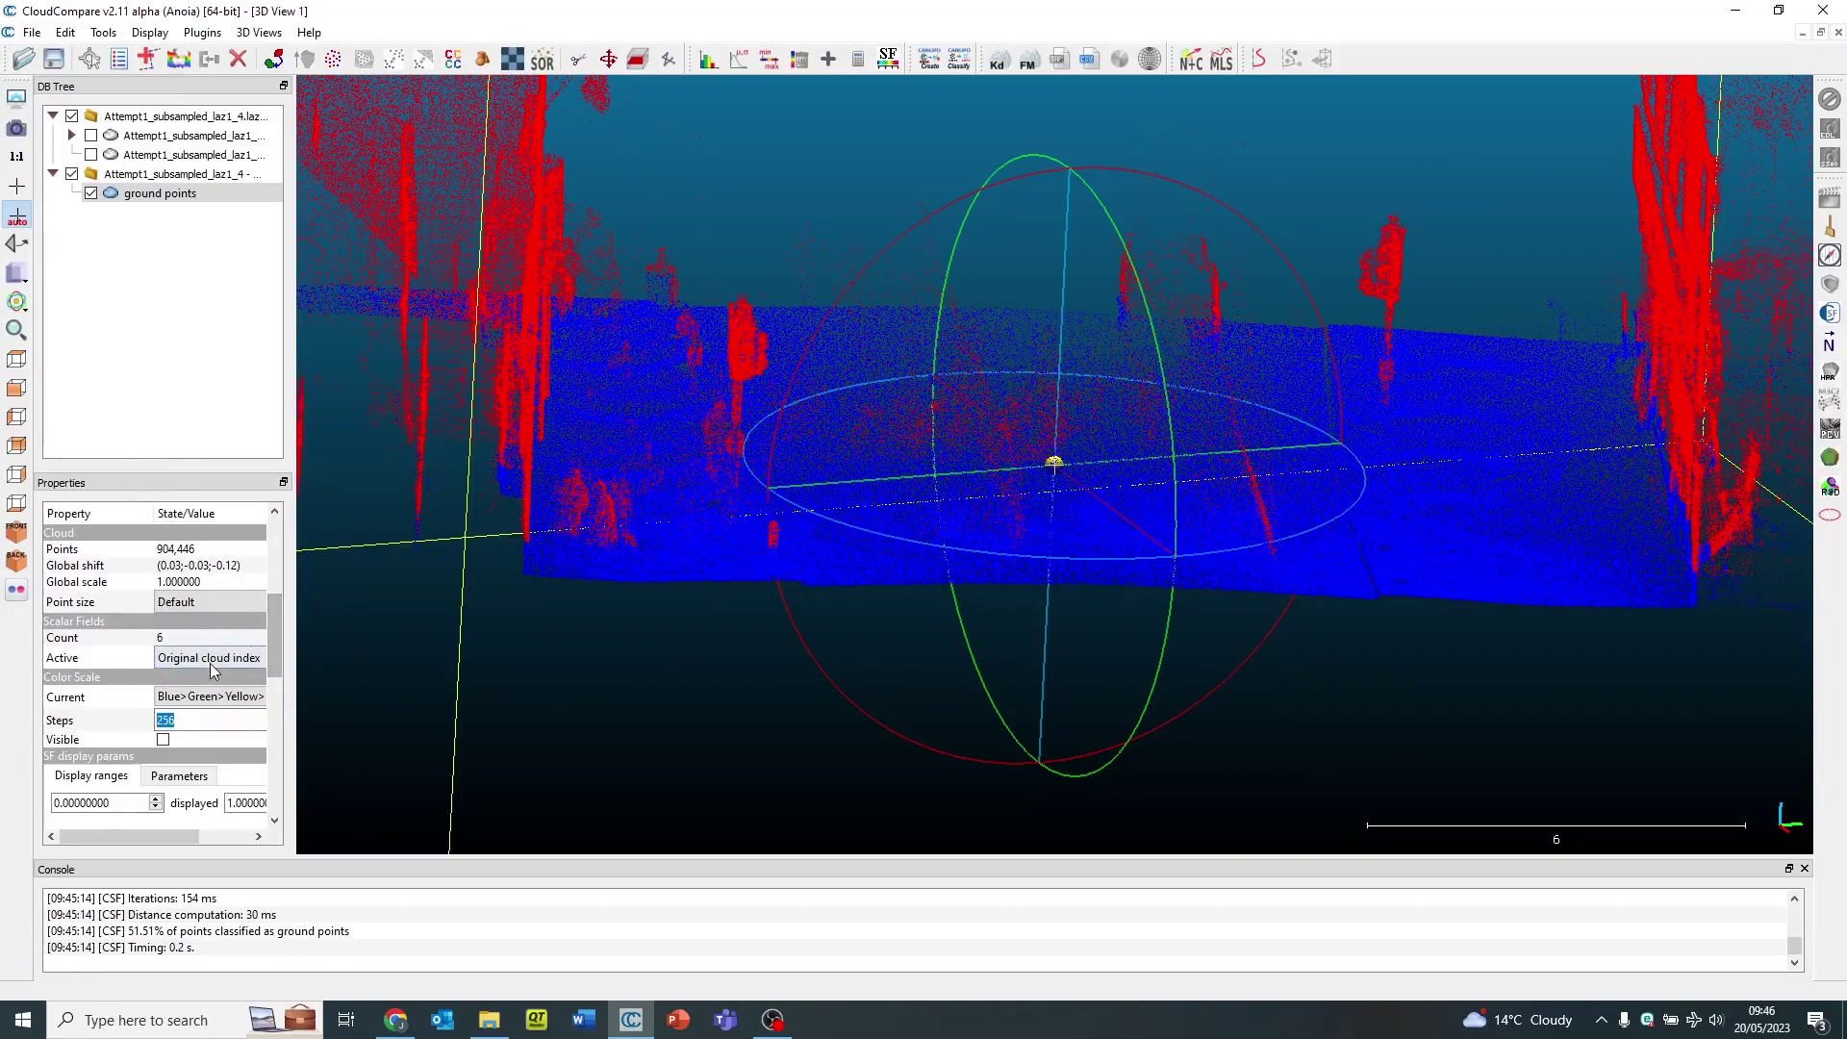
{"action": "left_click", "coordinate": [213, 660]}
{"action": "left_click", "coordinate": [192, 689]}
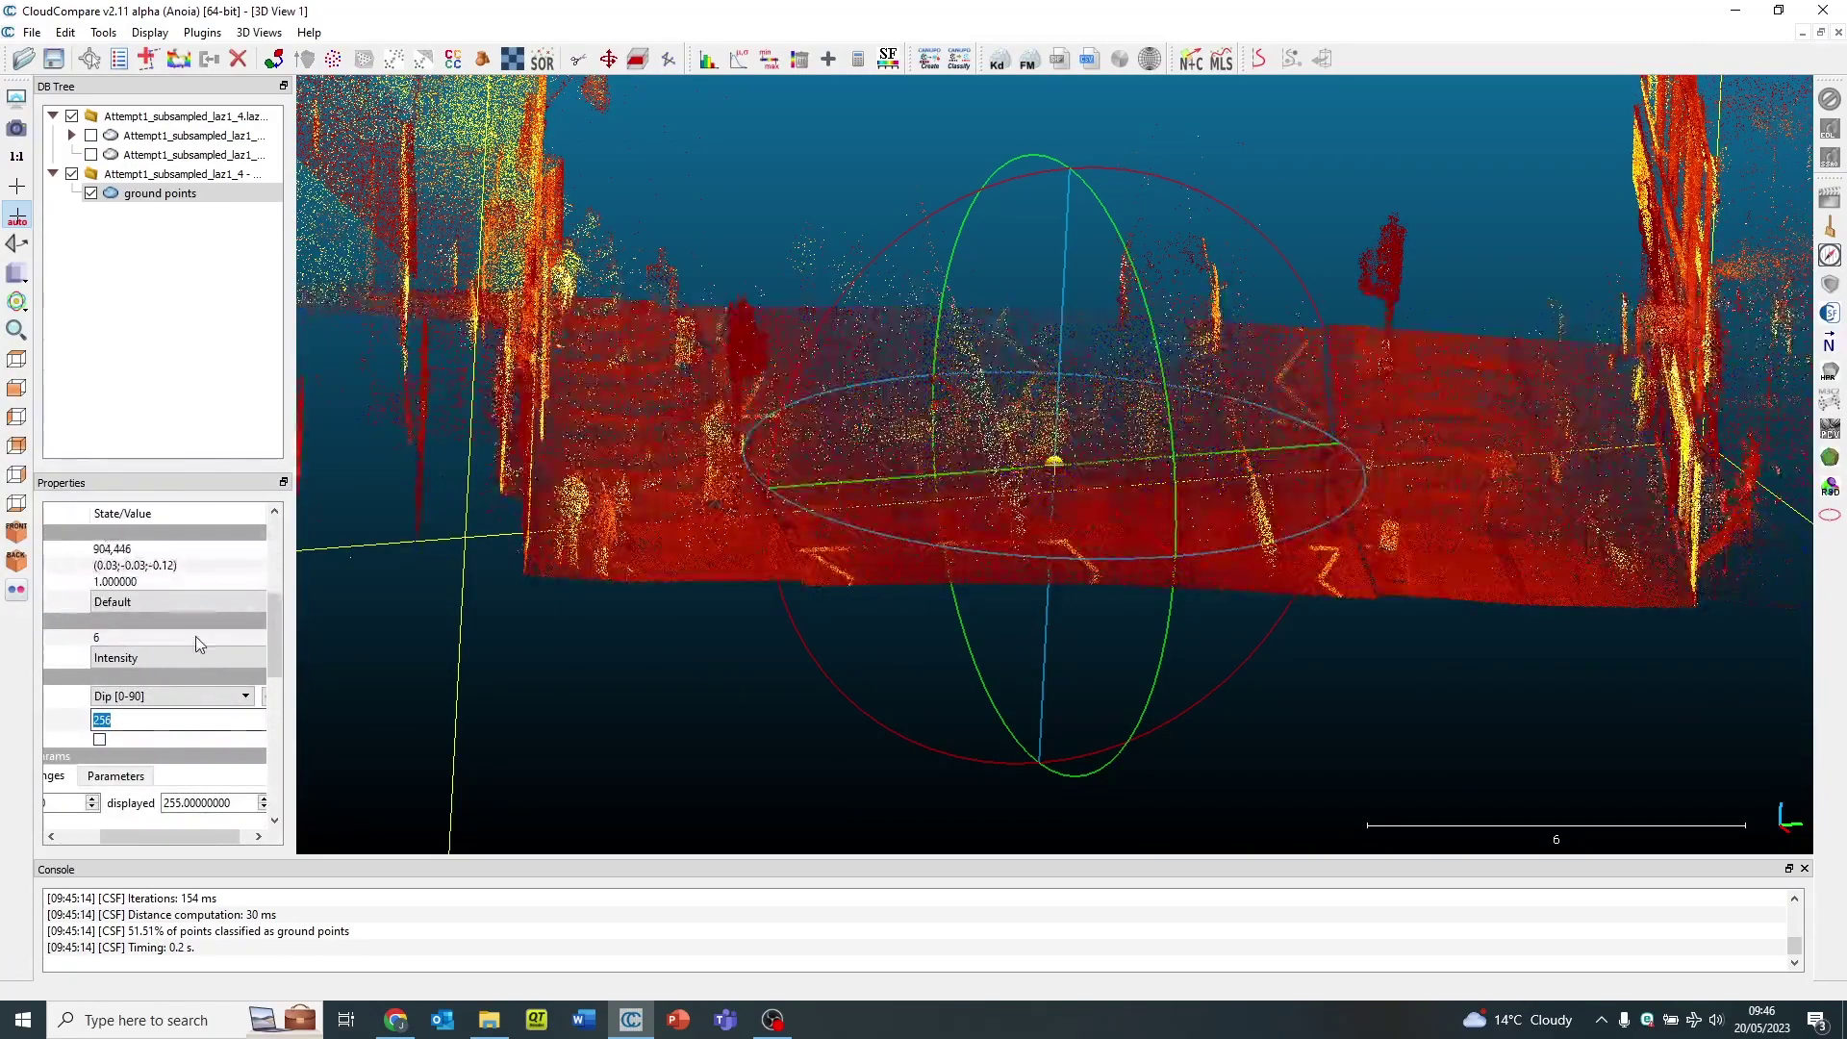
{"action": "left_click_drag", "start_coordinate": [813, 447], "coordinate": [1067, 420]}
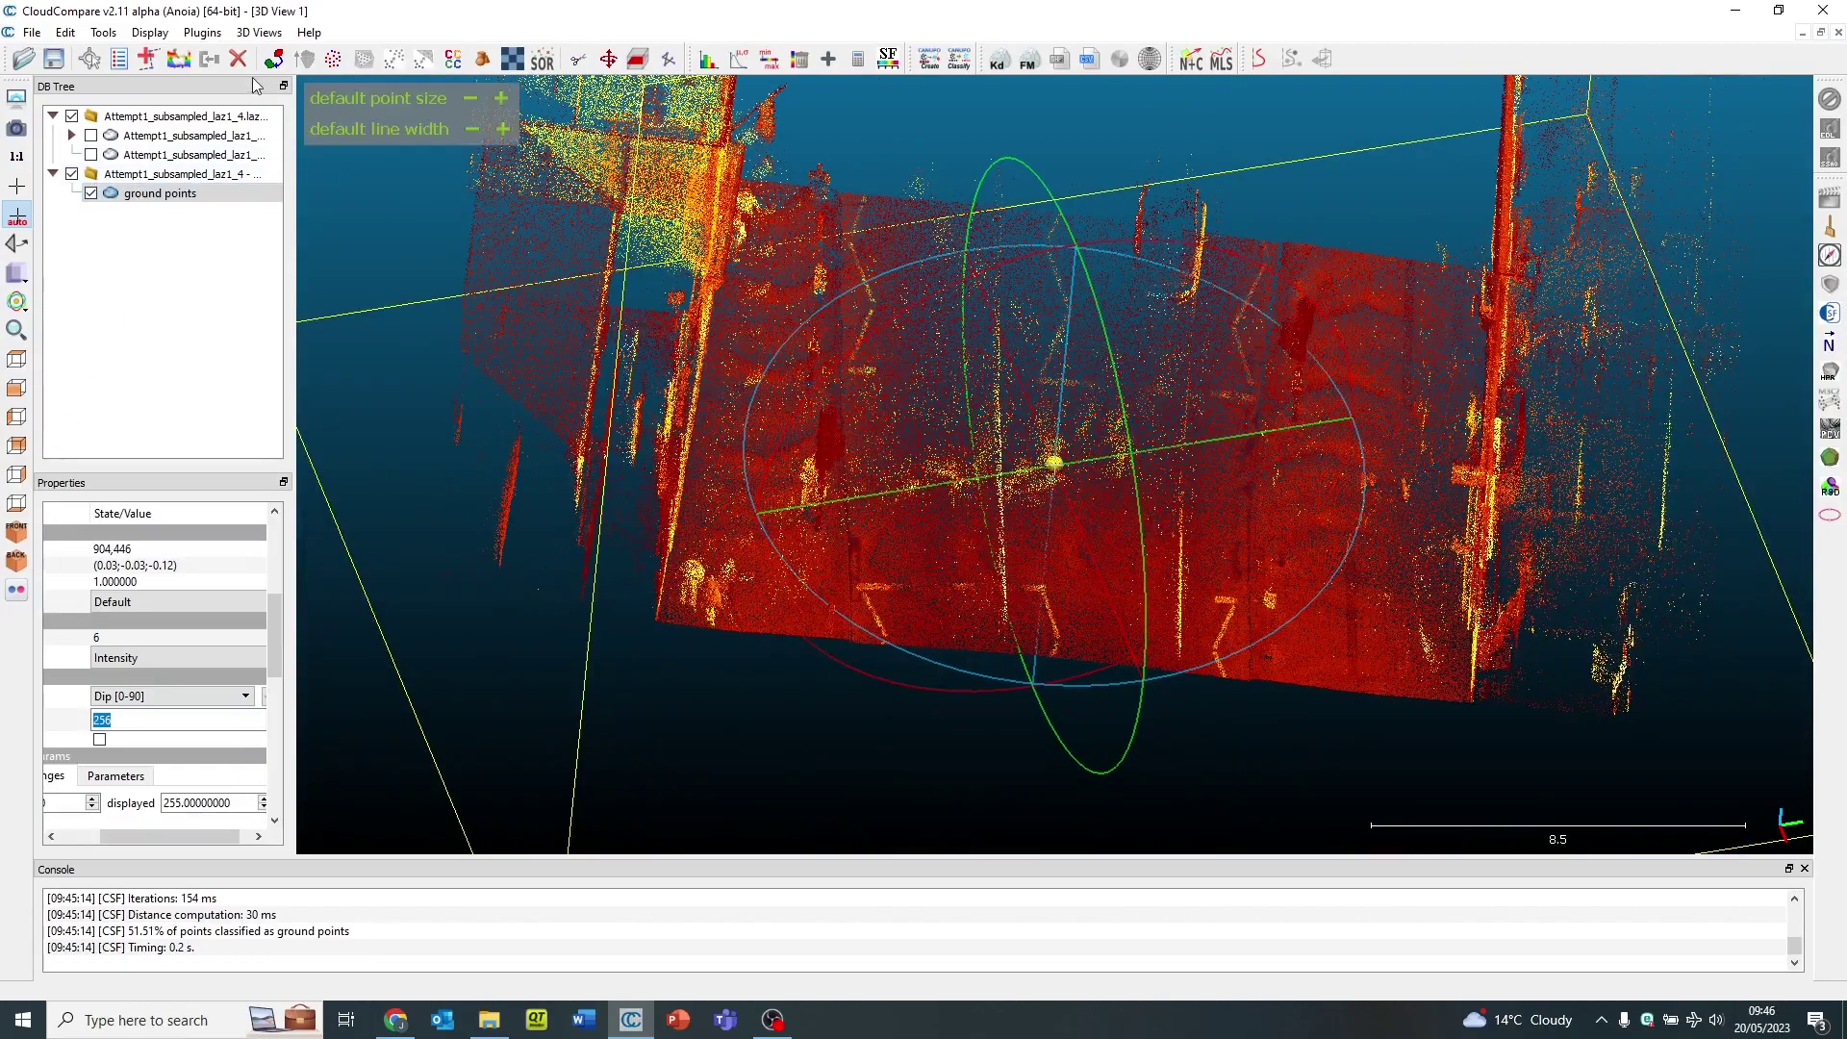
- Start CEA Virtual Broom on the merged cloud and place the broom with two points along the central road's near edge
{"action": "left_click", "coordinate": [202, 32]}
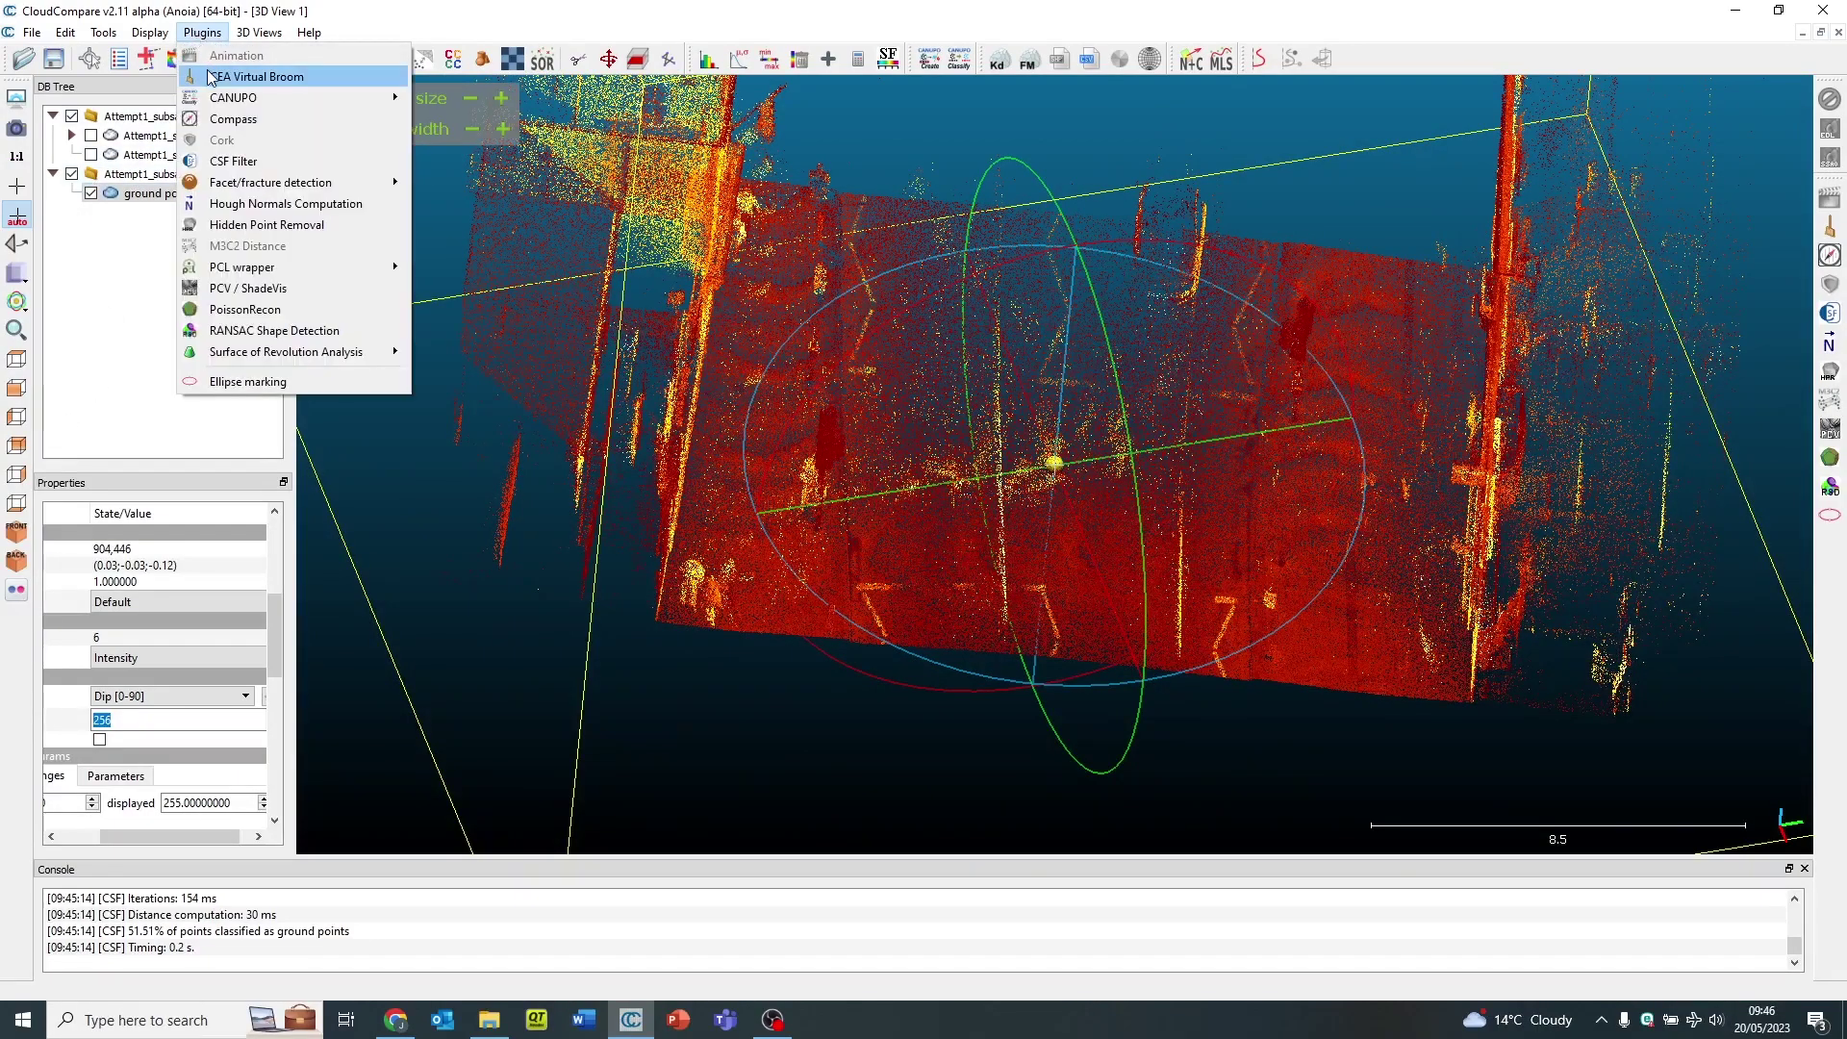
{"action": "left_click", "coordinate": [252, 55]}
{"action": "left_click", "coordinate": [1038, 672]}
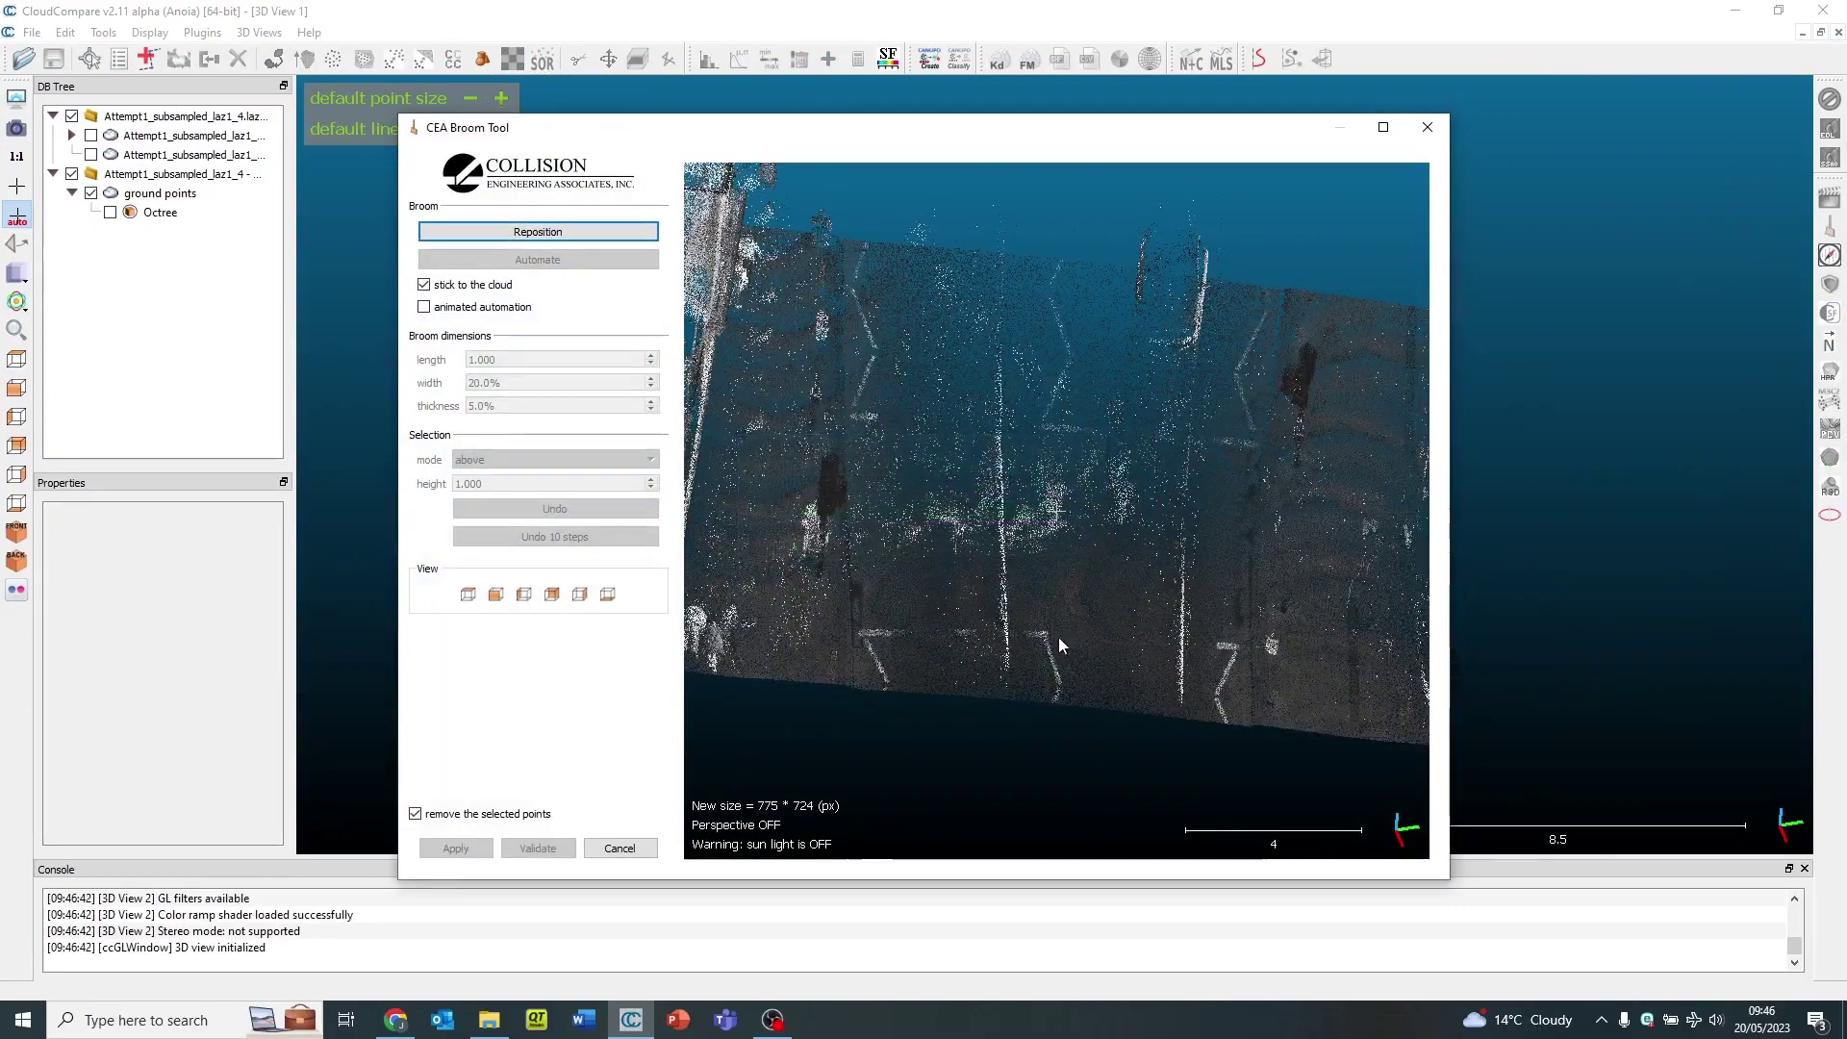
{"action": "left_click_drag", "start_coordinate": [1064, 466], "coordinate": [723, 429]}
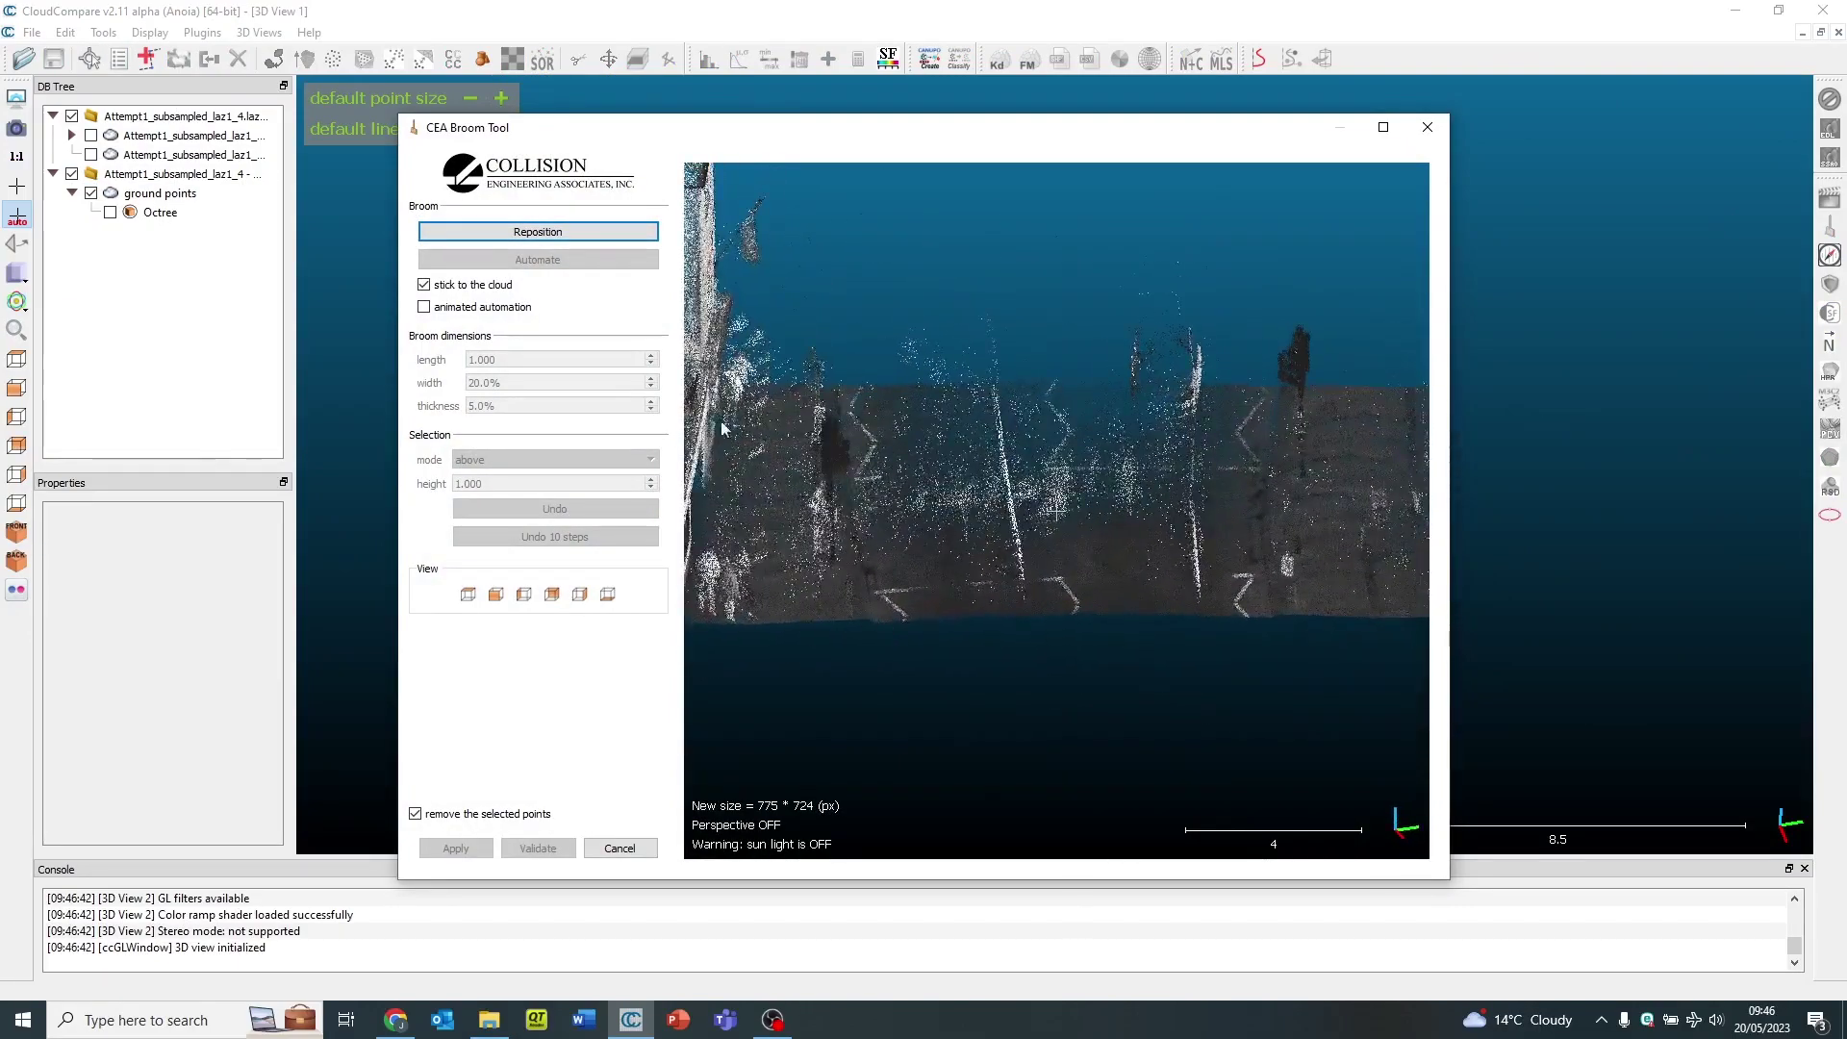
{"action": "left_click", "coordinate": [521, 231]}
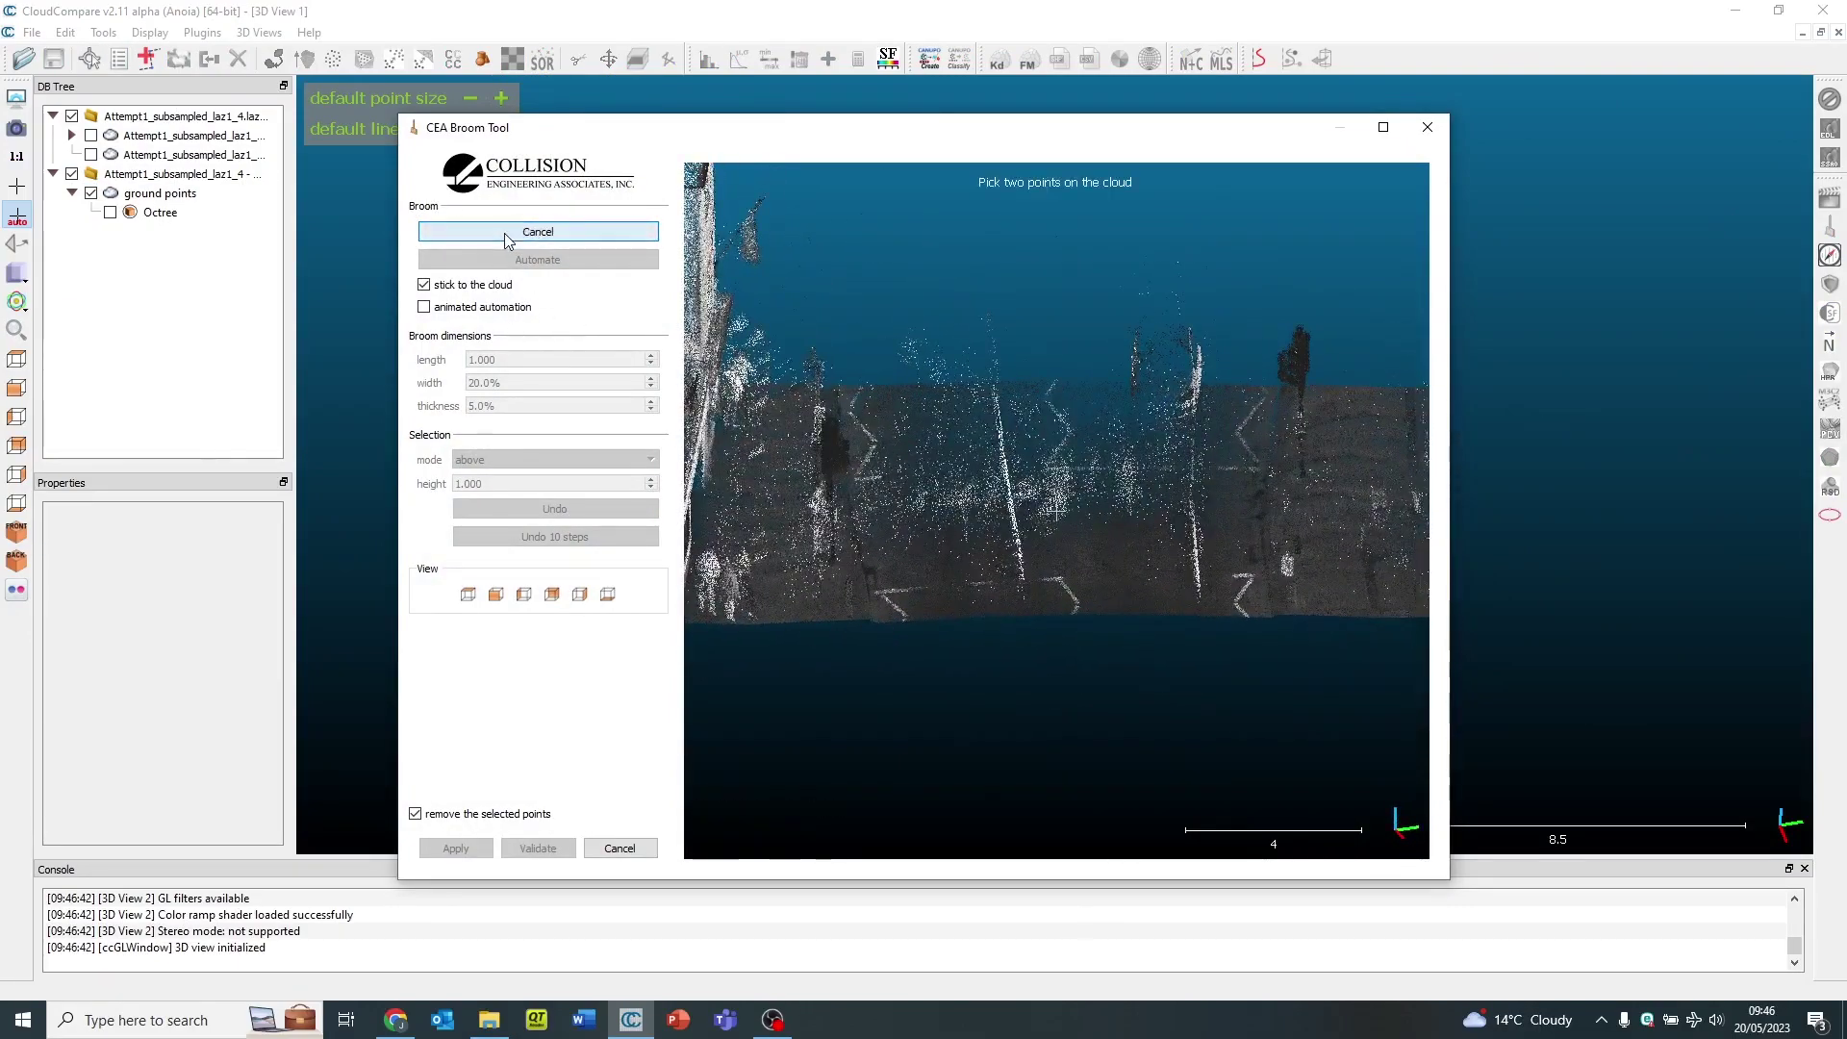
{"action": "left_click", "coordinate": [938, 619]}
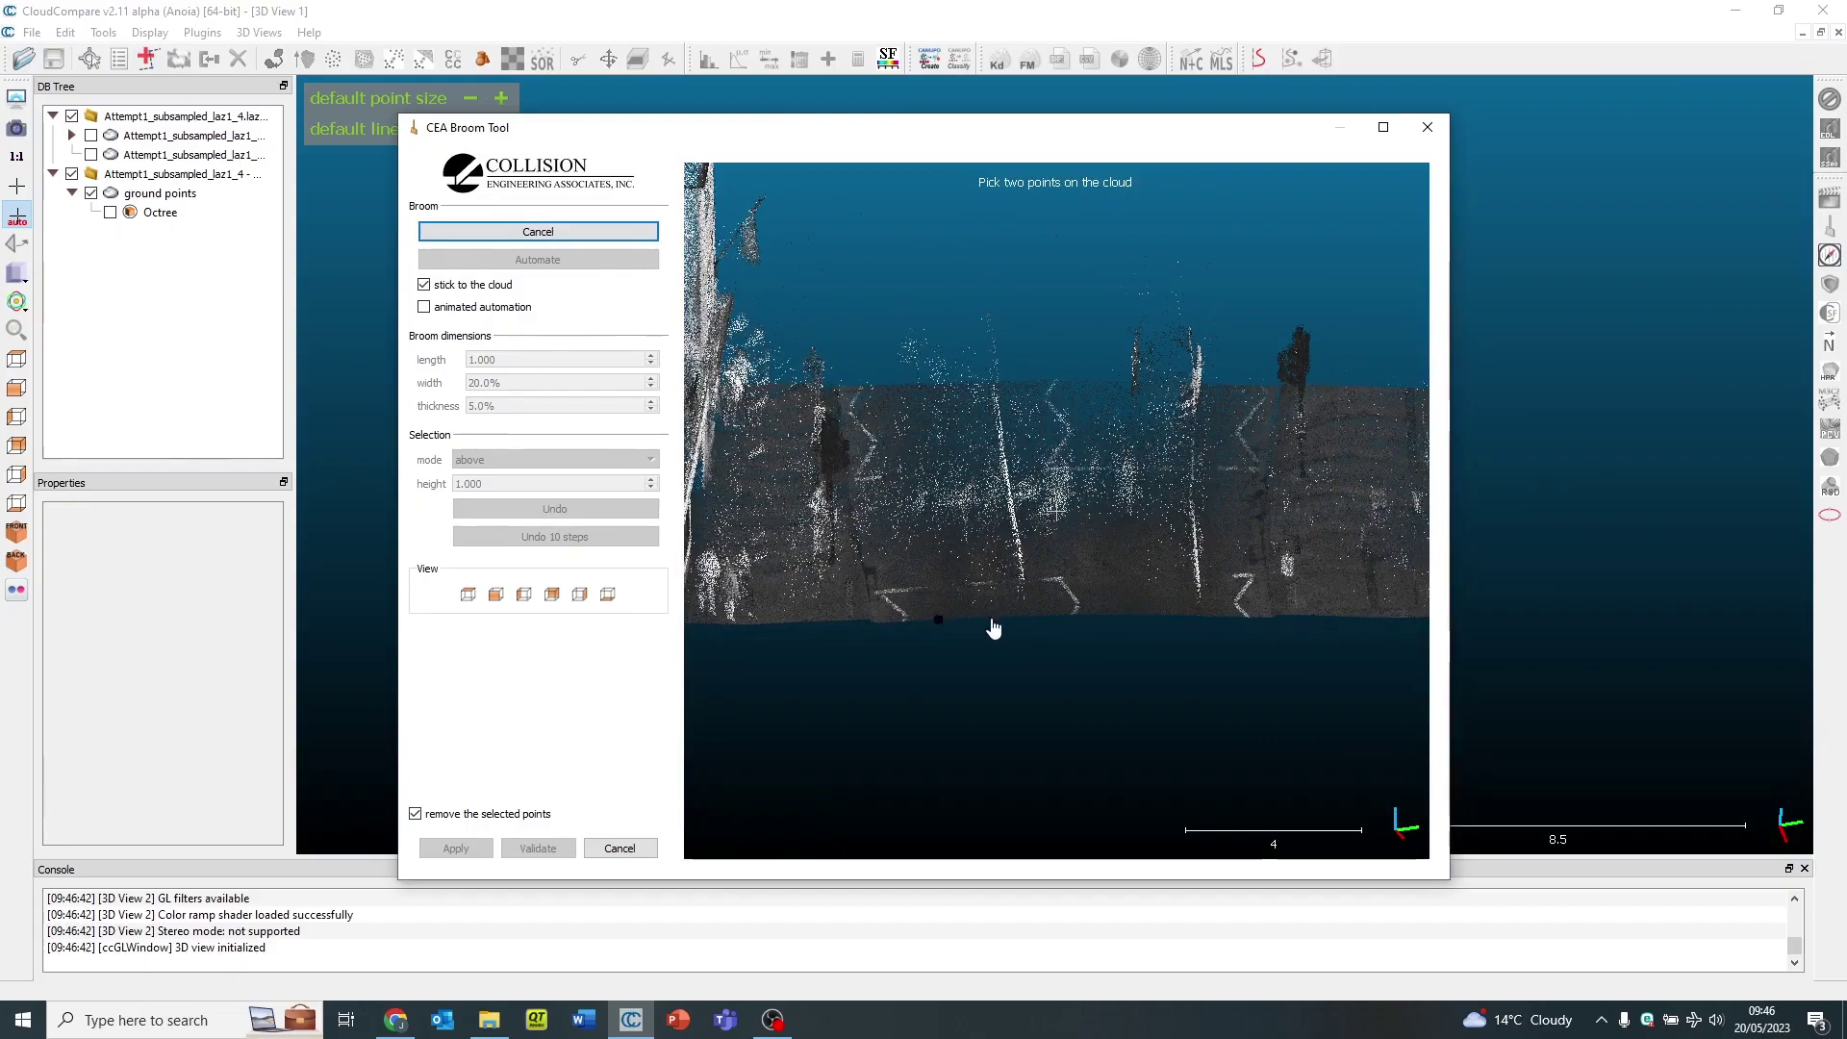
{"action": "left_click", "coordinate": [1061, 620]}
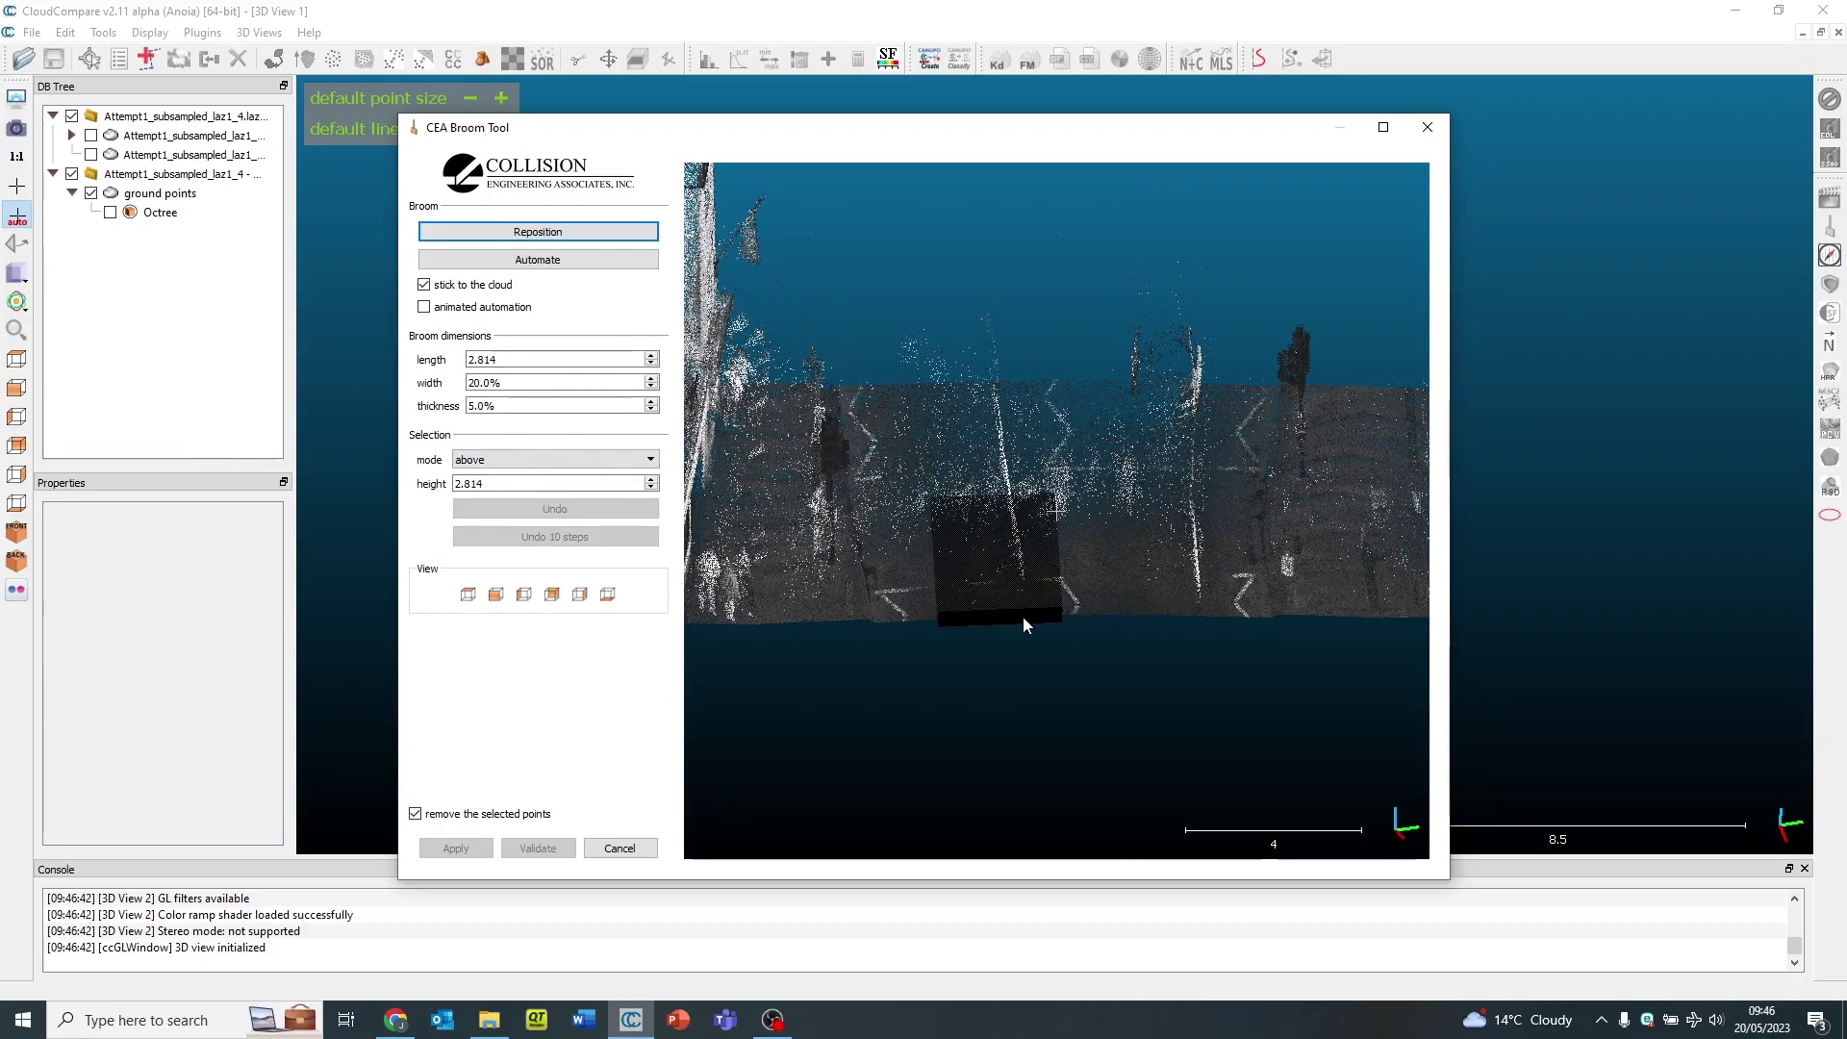
- Sweep the broom over the central road to select the noise above it and remove the selected points
{"action": "mouse_move", "coordinate": [1024, 616]}
{"action": "left_mouse_down"}
{"action": "mouse_move", "coordinate": [961, 383]}
{"action": "mouse_move", "coordinate": [904, 378]}
{"action": "mouse_move", "coordinate": [939, 408]}
{"action": "mouse_move", "coordinate": [941, 612]}
{"action": "mouse_move", "coordinate": [1059, 610]}
{"action": "mouse_move", "coordinate": [1068, 416]}
{"action": "mouse_move", "coordinate": [1133, 409]}
{"action": "mouse_move", "coordinate": [1166, 444]}
{"action": "mouse_move", "coordinate": [1178, 616]}
{"action": "mouse_move", "coordinate": [1147, 602]}
{"action": "left_mouse_up"}
{"action": "left_click", "coordinate": [1183, 630]}
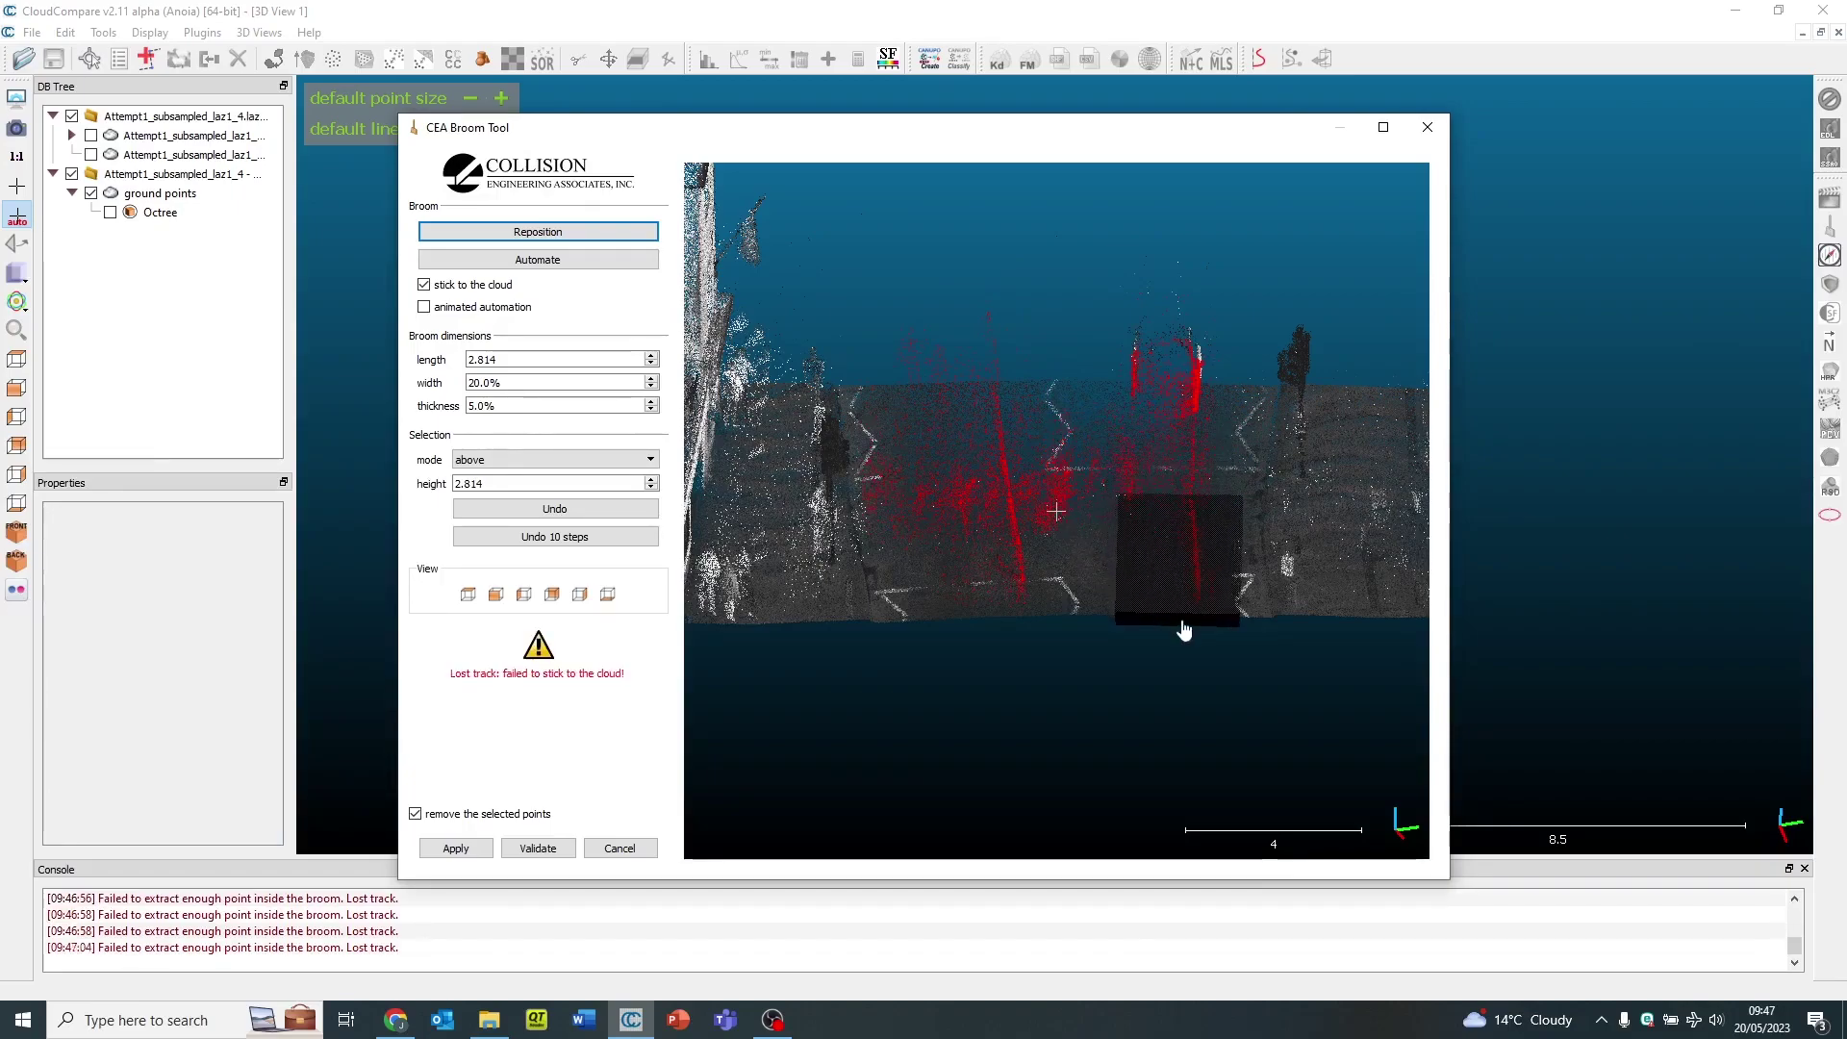
{"action": "left_click_drag", "start_coordinate": [1168, 606], "coordinate": [1181, 630]}
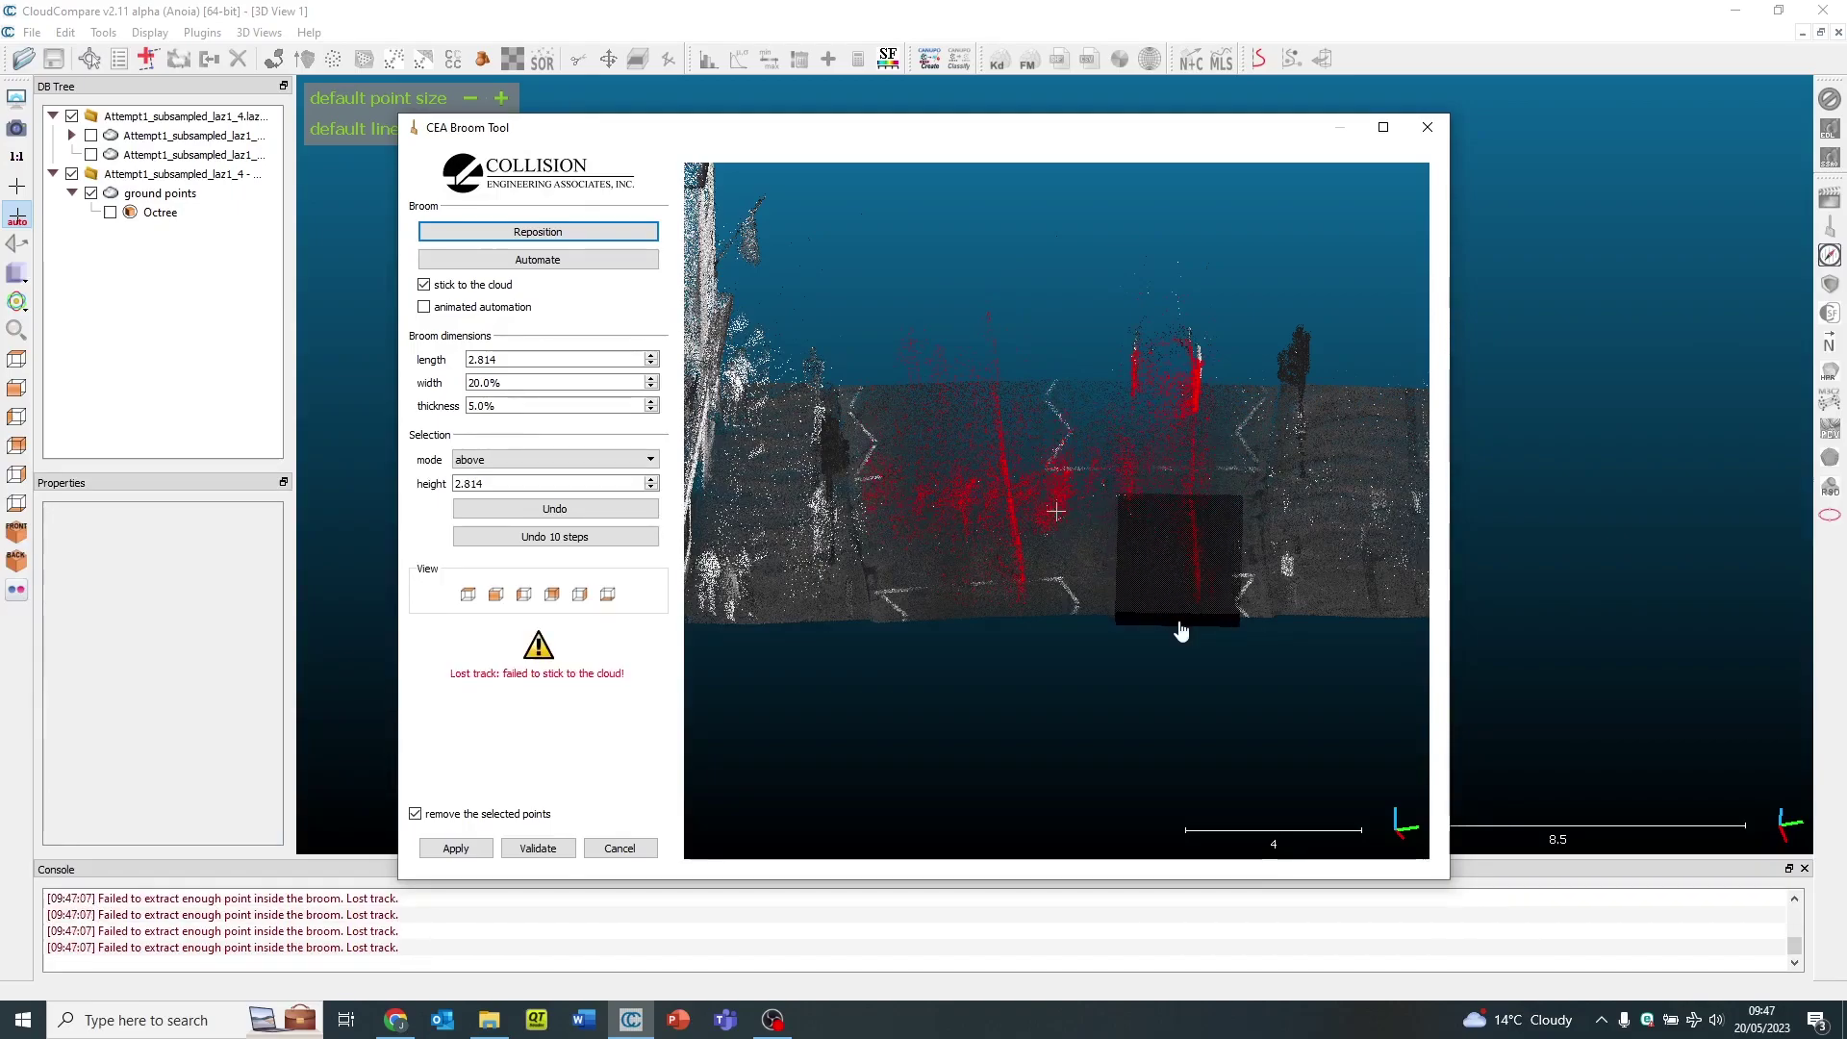
{"action": "left_click", "coordinate": [455, 847]}
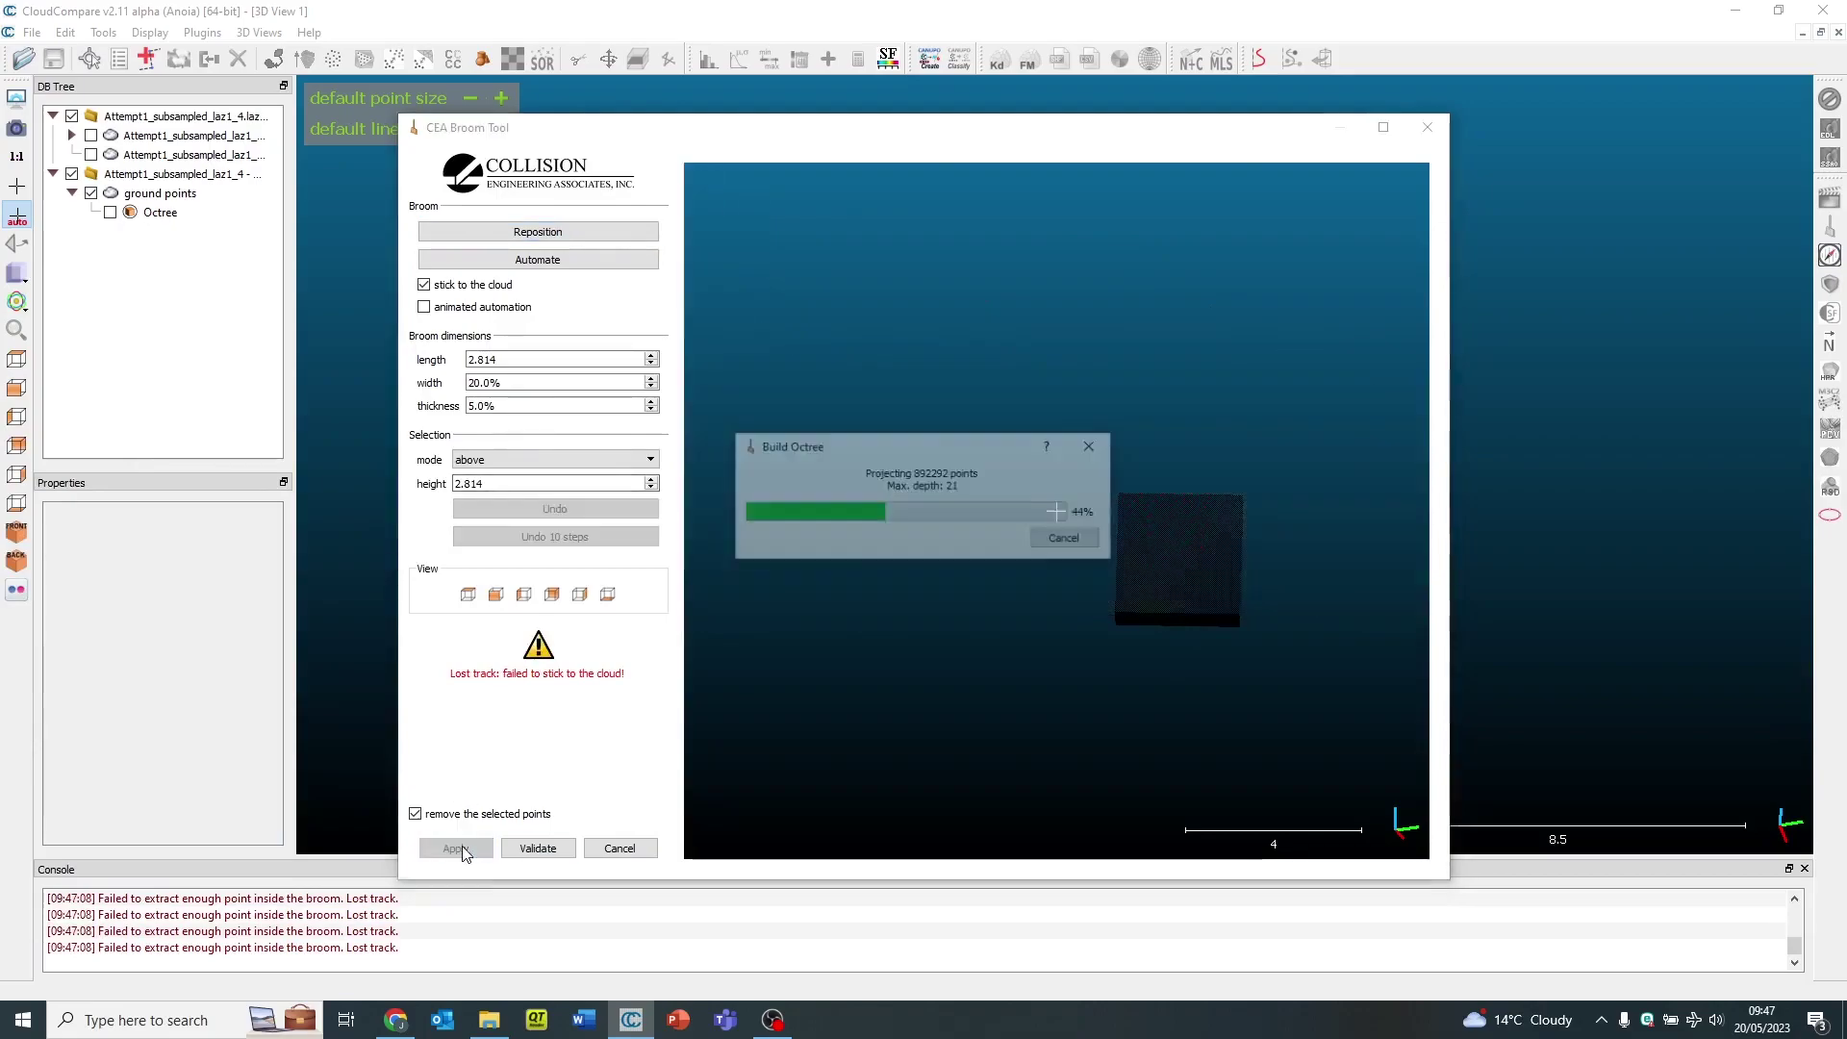
{"action": "left_click_drag", "start_coordinate": [1128, 608], "coordinate": [1383, 602]}
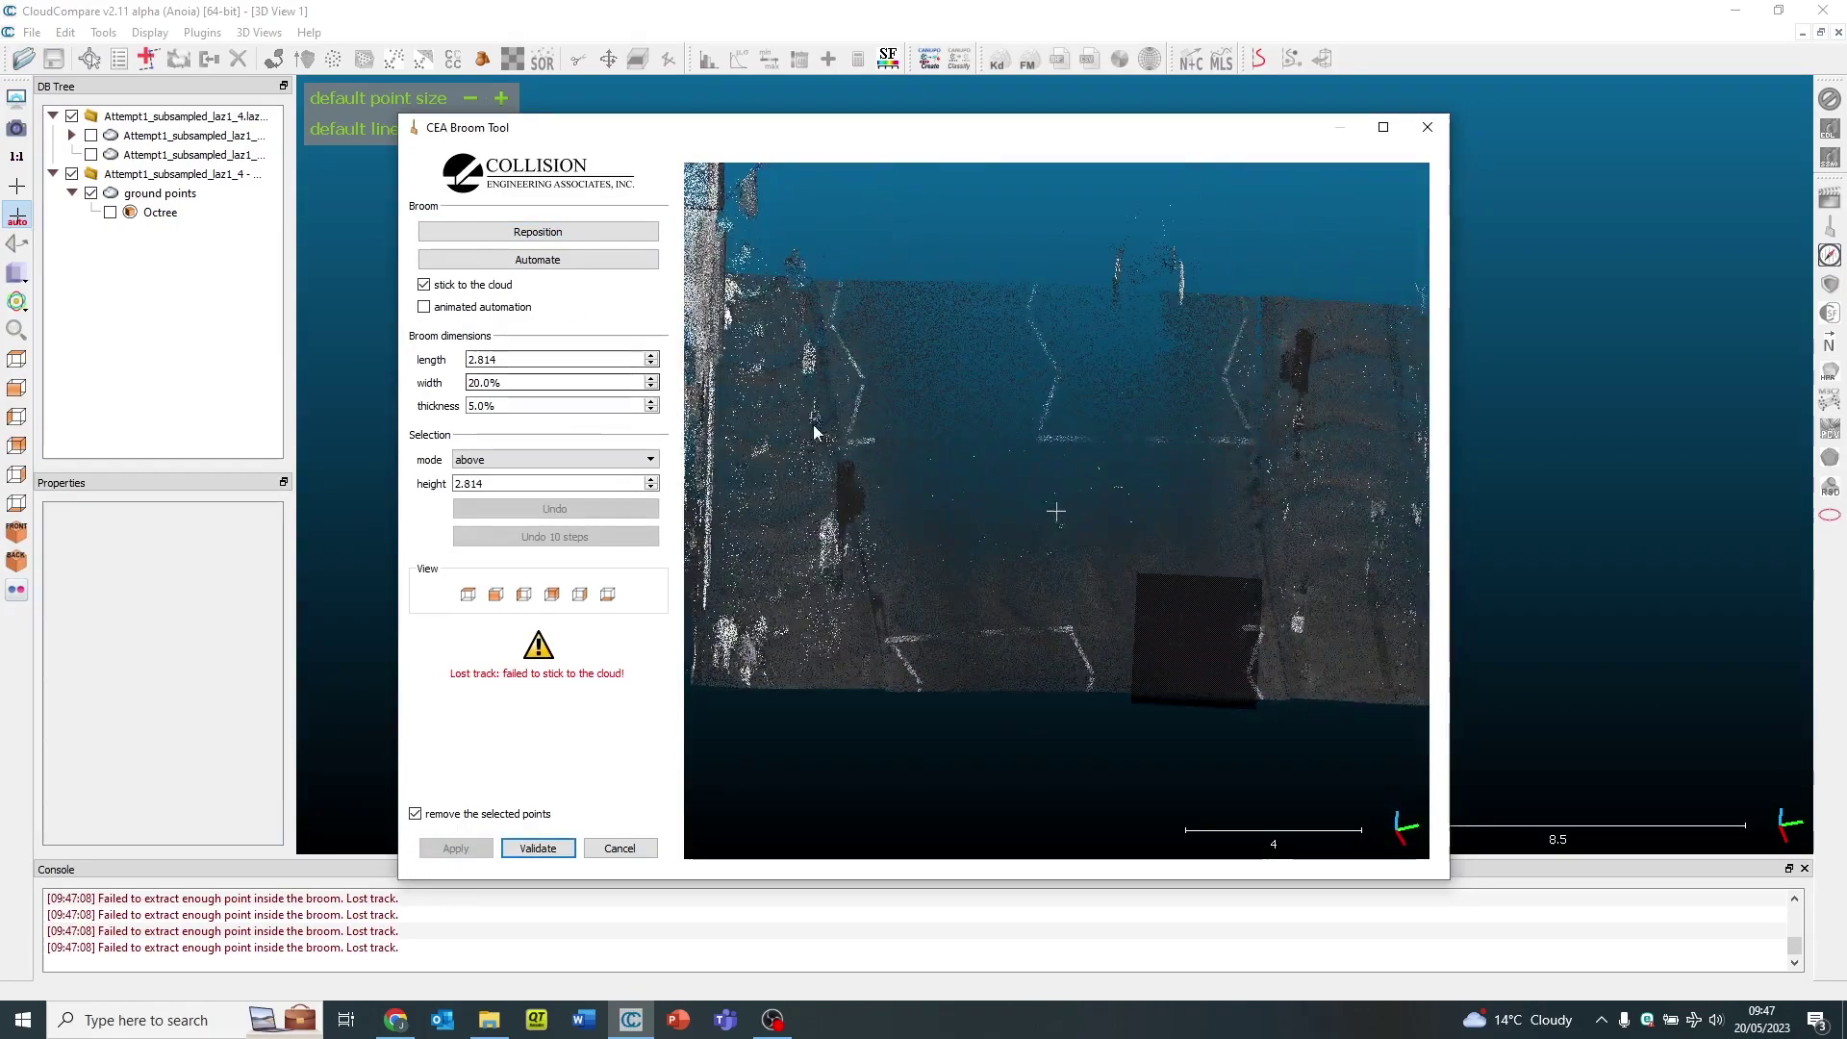
- Set the broom width to 17%
{"action": "left_click_drag", "start_coordinate": [812, 425], "coordinate": [967, 443]}
{"action": "left_click", "coordinate": [651, 387]}
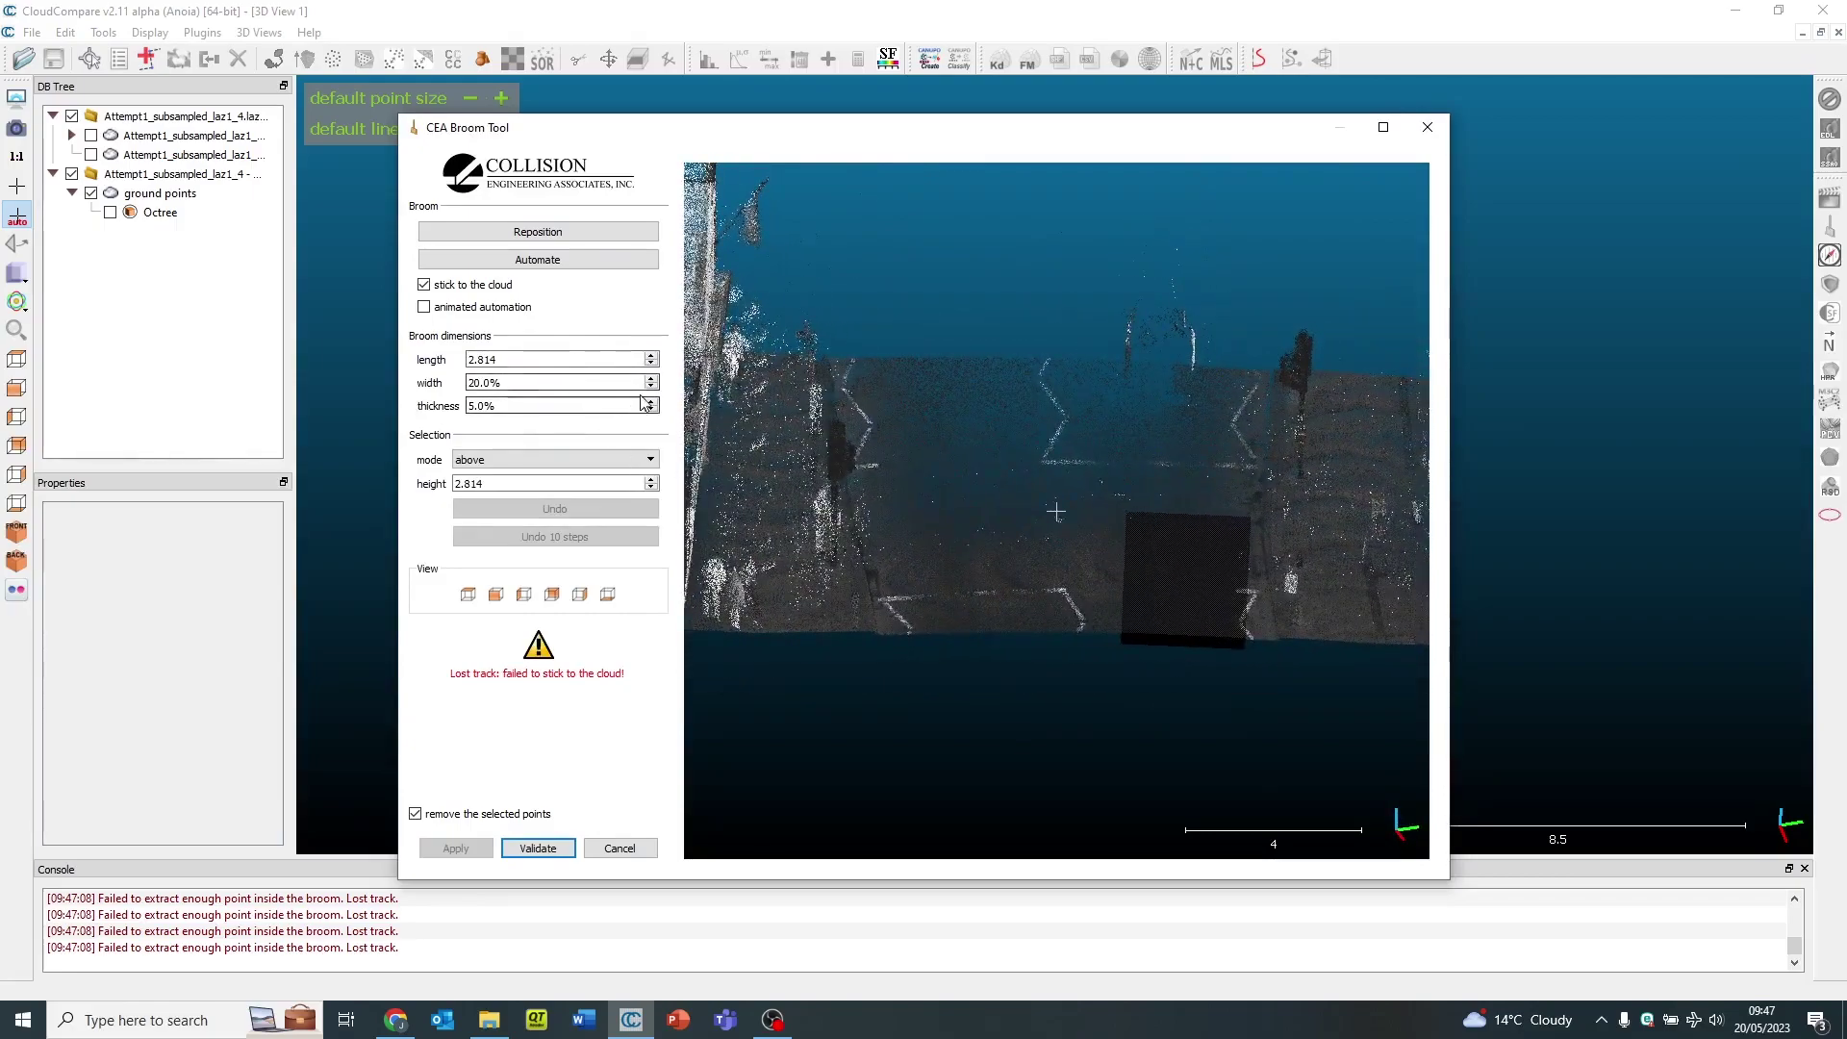
{"action": "left_click", "coordinate": [651, 387]}
{"action": "left_click", "coordinate": [652, 387]}
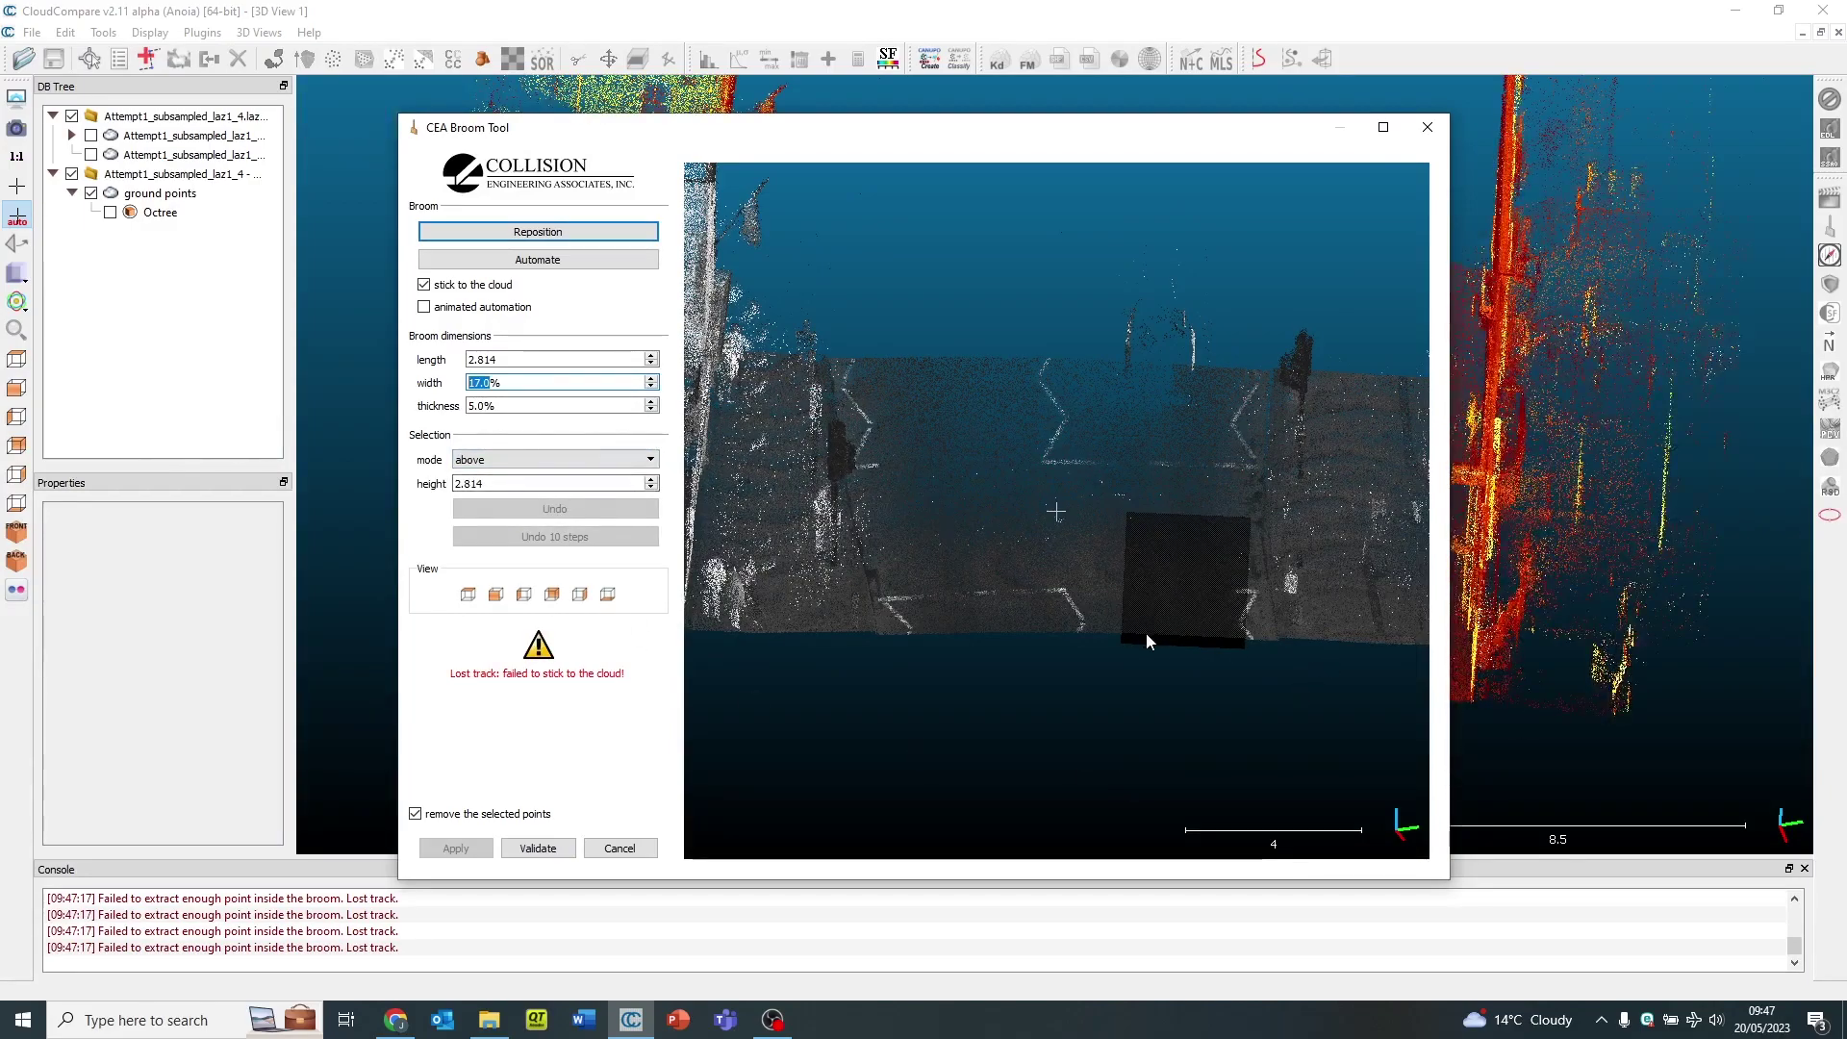
- Reposition the broom at the pavement's near edge beside the facade, sweep along that pavement and remove the selected points
{"action": "left_click", "coordinate": [538, 230]}
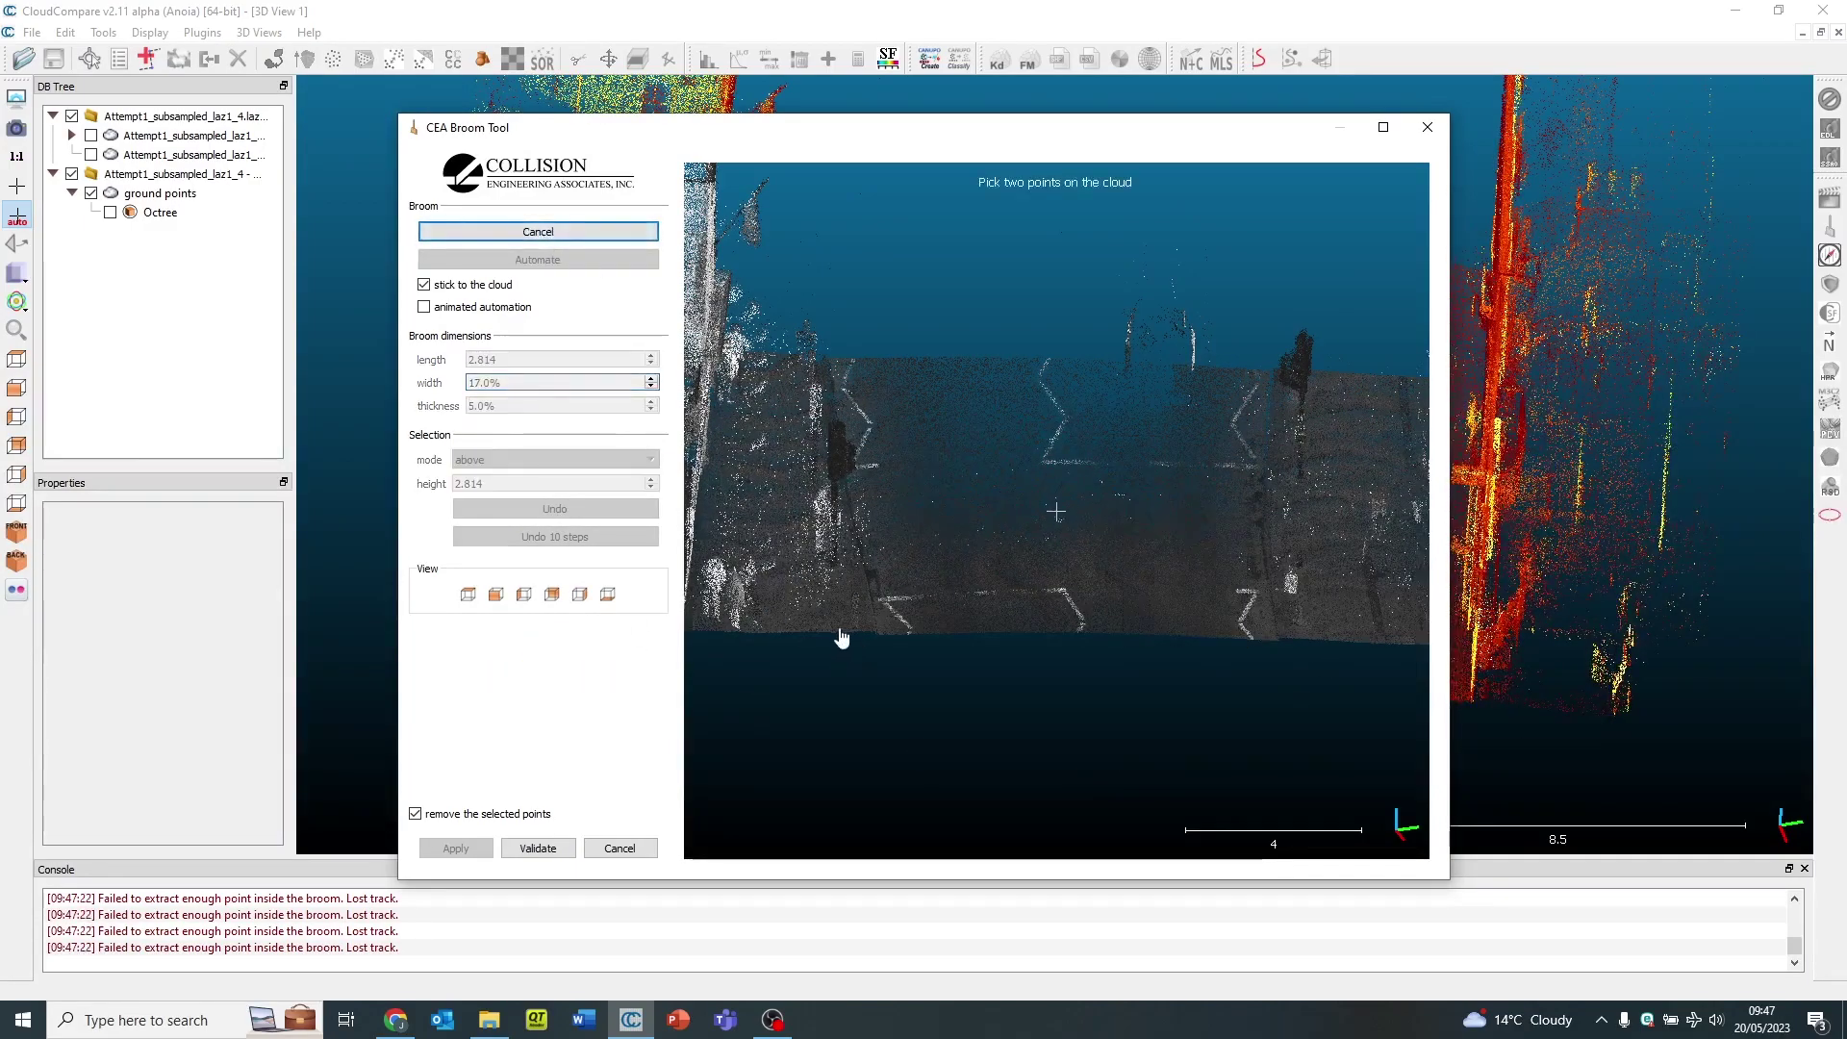
{"action": "left_click", "coordinate": [700, 627]}
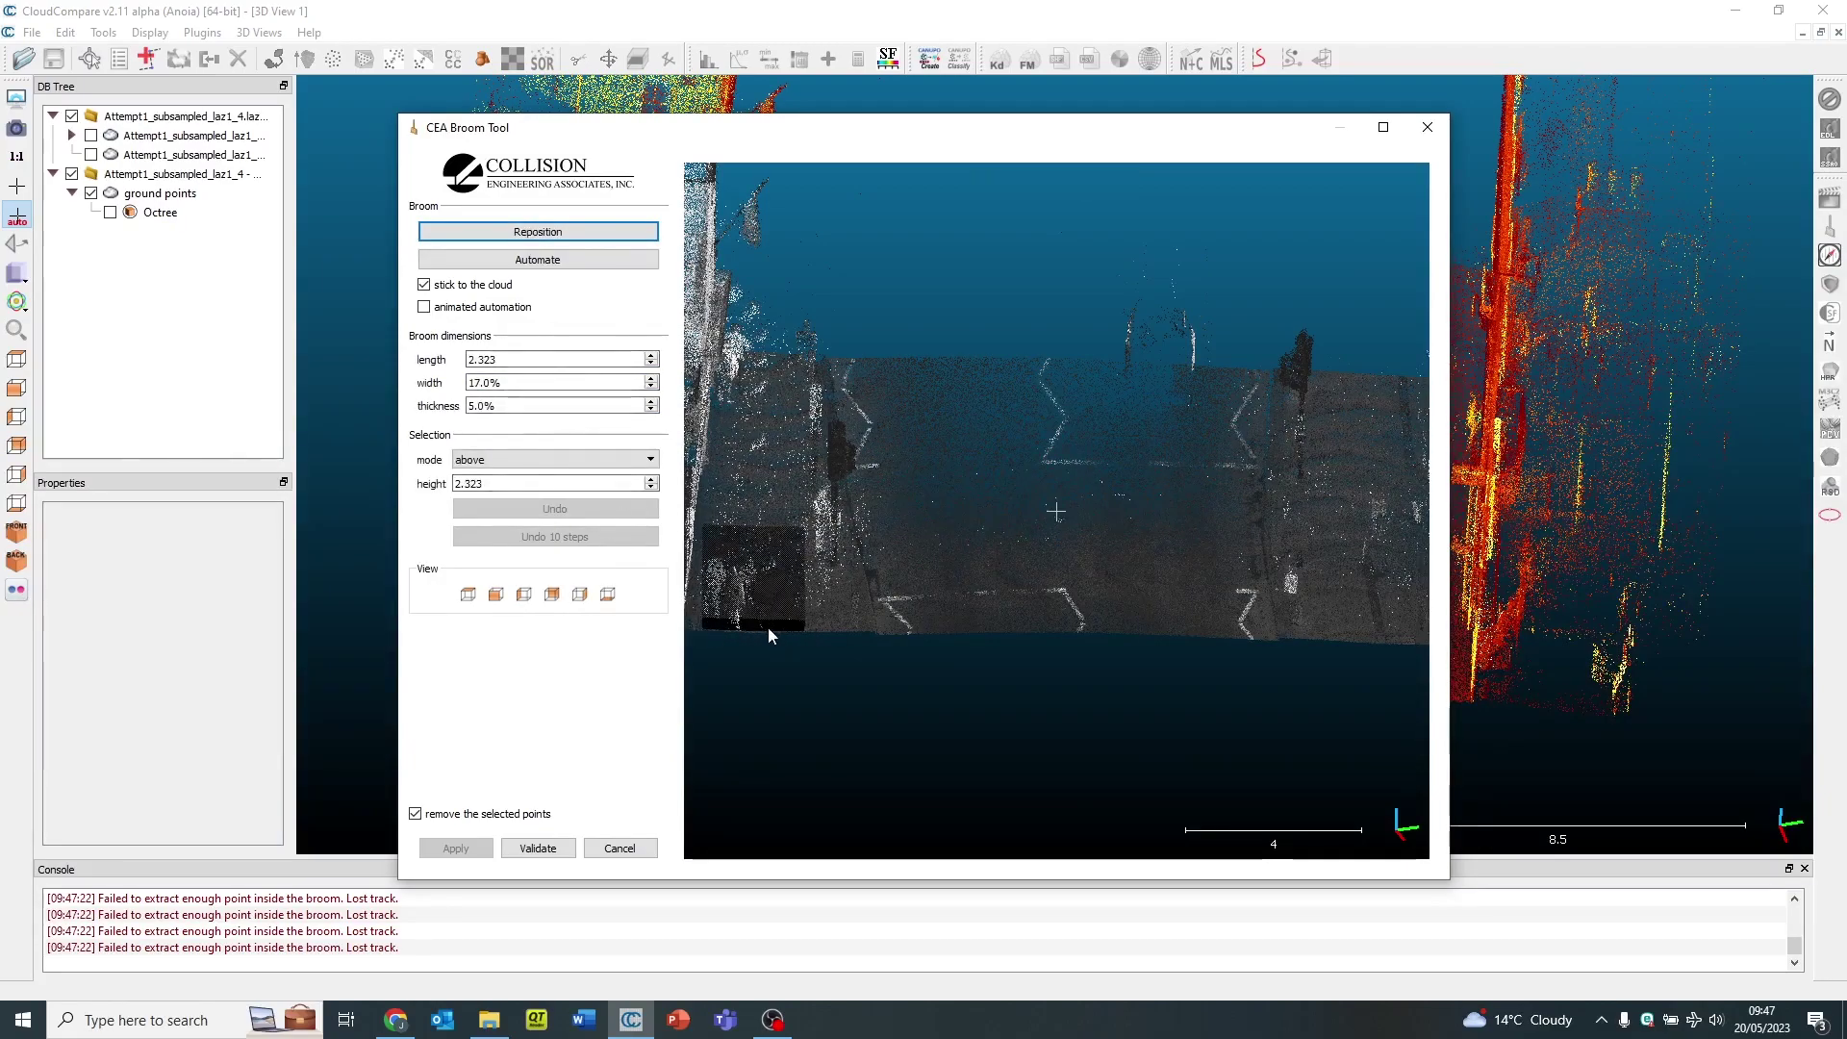
{"action": "mouse_move", "coordinate": [767, 628]}
{"action": "left_mouse_down"}
{"action": "mouse_move", "coordinate": [791, 359]}
{"action": "mouse_move", "coordinate": [776, 433]}
{"action": "left_mouse_up"}
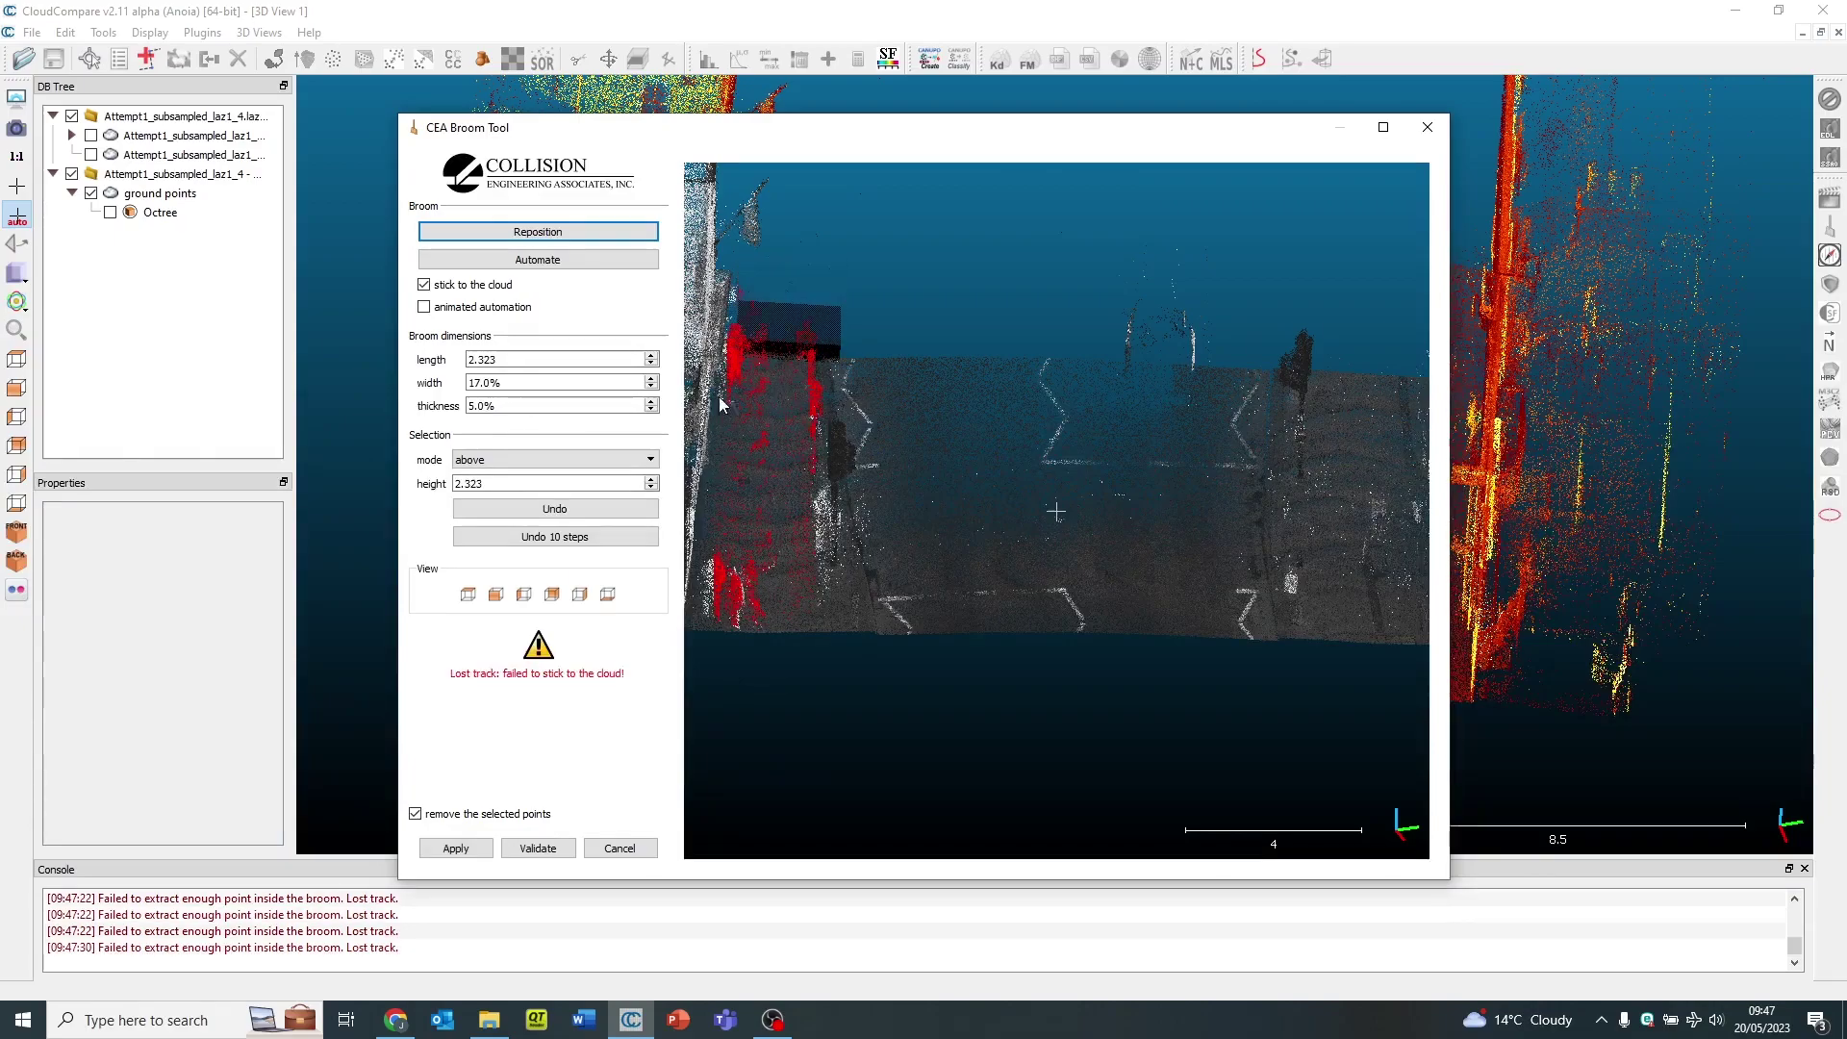
{"action": "left_click", "coordinate": [456, 848]}
- Reposition the broom at the near edge of the opposite pavement and sweep along it to select the noise beside the facade
{"action": "left_click_drag", "start_coordinate": [939, 566], "coordinate": [971, 545]}
{"action": "left_click", "coordinate": [537, 232]}
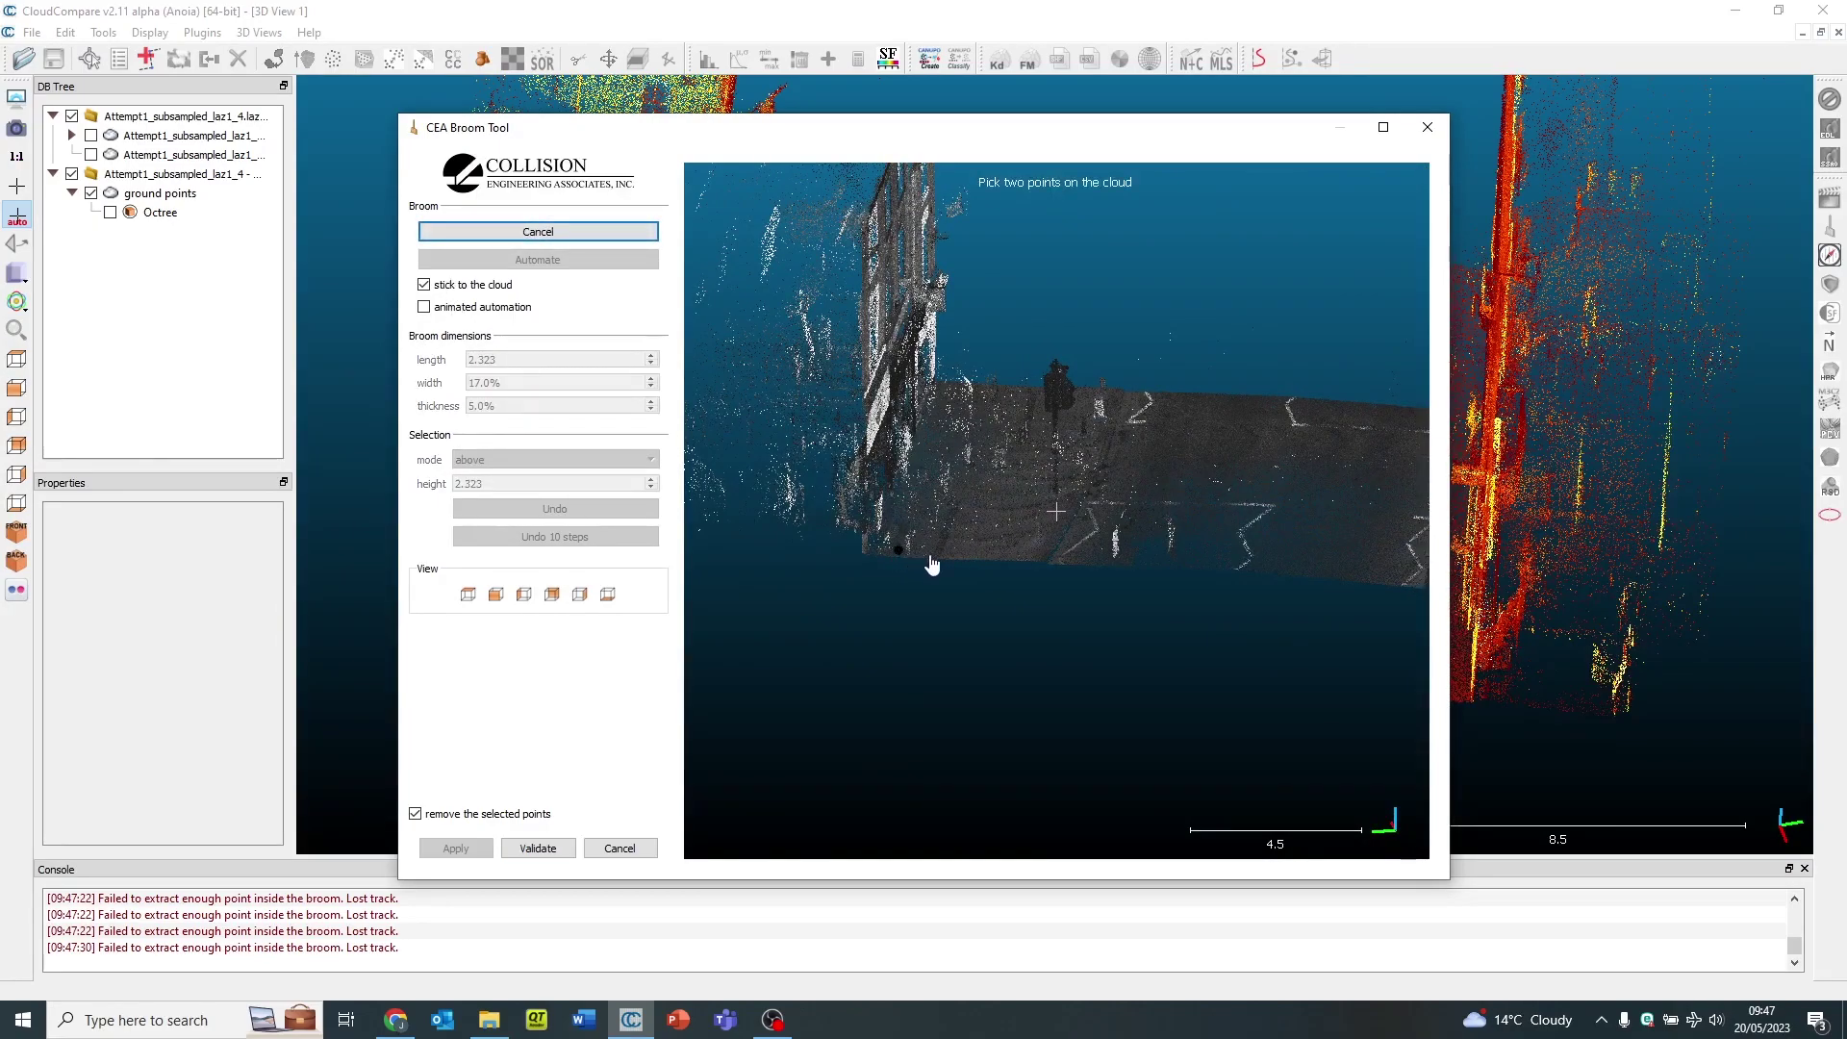
{"action": "left_click", "coordinate": [1007, 563]}
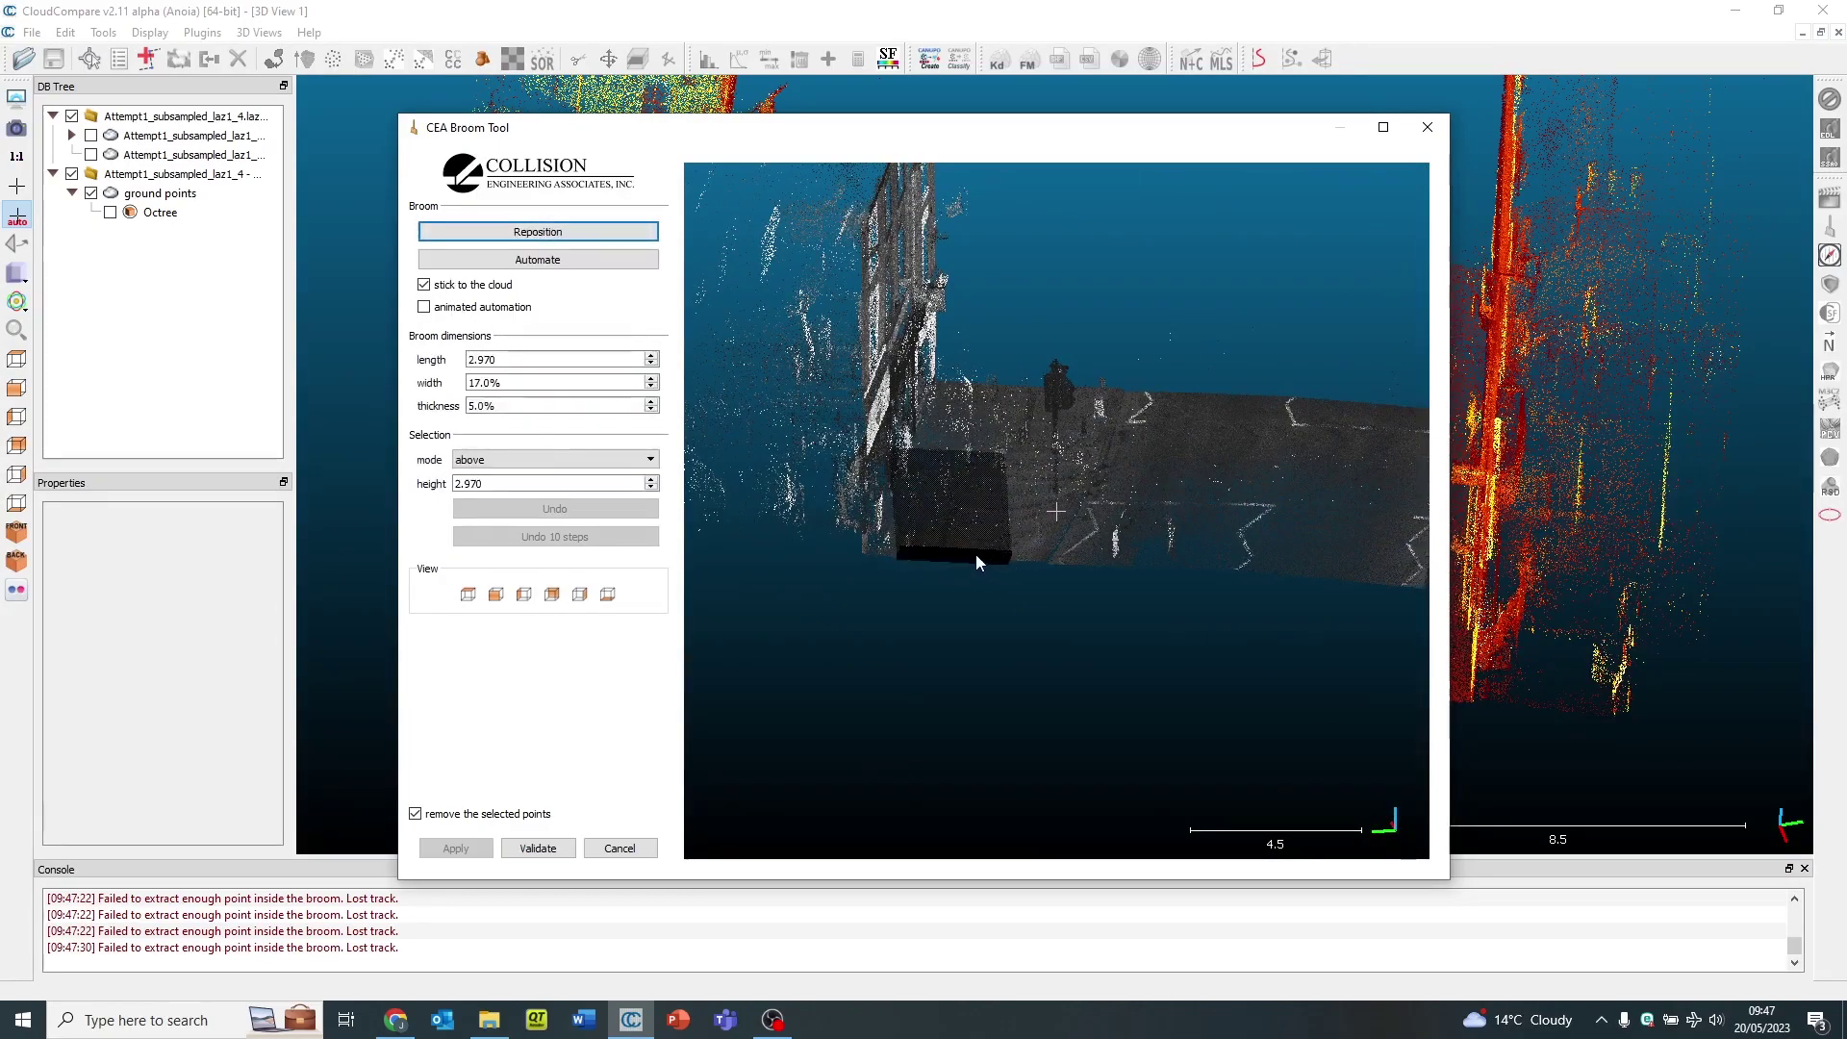
{"action": "mouse_move", "coordinate": [976, 554]}
{"action": "left_mouse_down"}
{"action": "mouse_move", "coordinate": [986, 424]}
{"action": "mouse_move", "coordinate": [1010, 395]}
{"action": "left_mouse_up"}
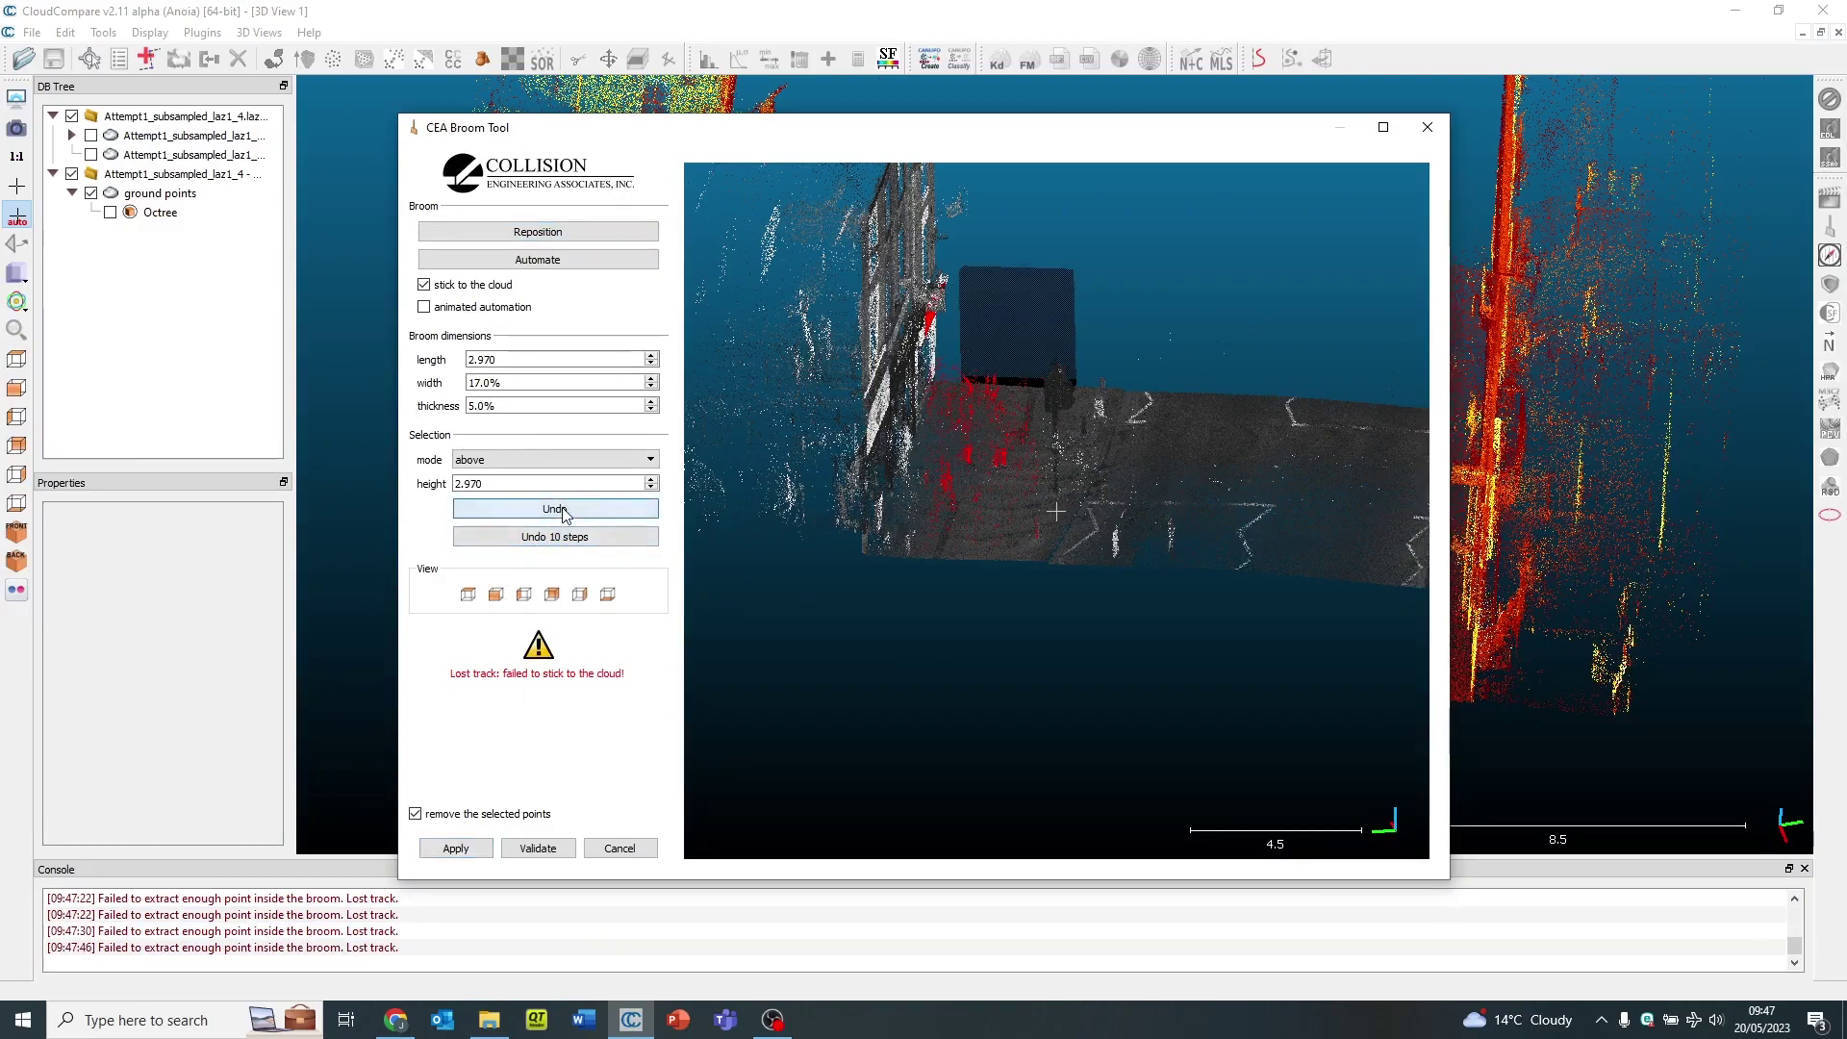
- Undo the last 10 broom steps, sweep back to the pavement's near end and remove the selected points
{"action": "left_click", "coordinate": [568, 537]}
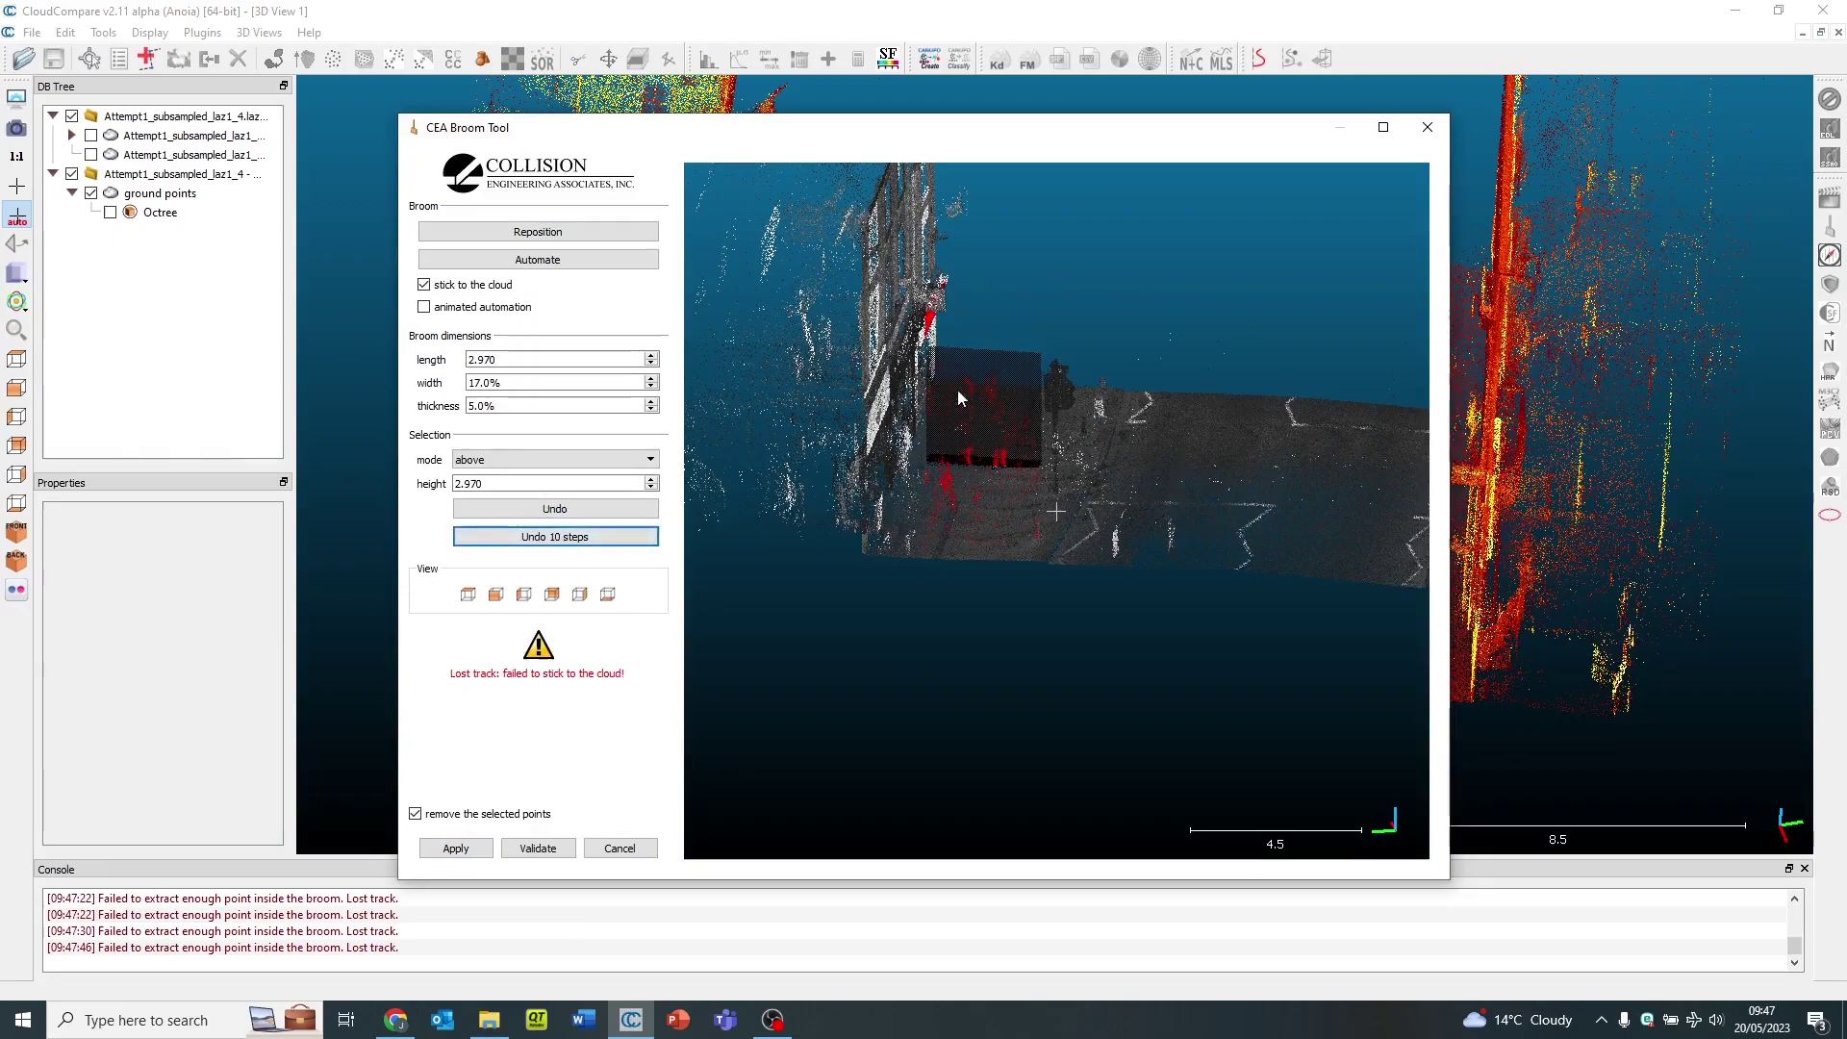
{"action": "left_click_drag", "start_coordinate": [984, 446], "coordinate": [992, 553]}
{"action": "left_click", "coordinate": [456, 848]}
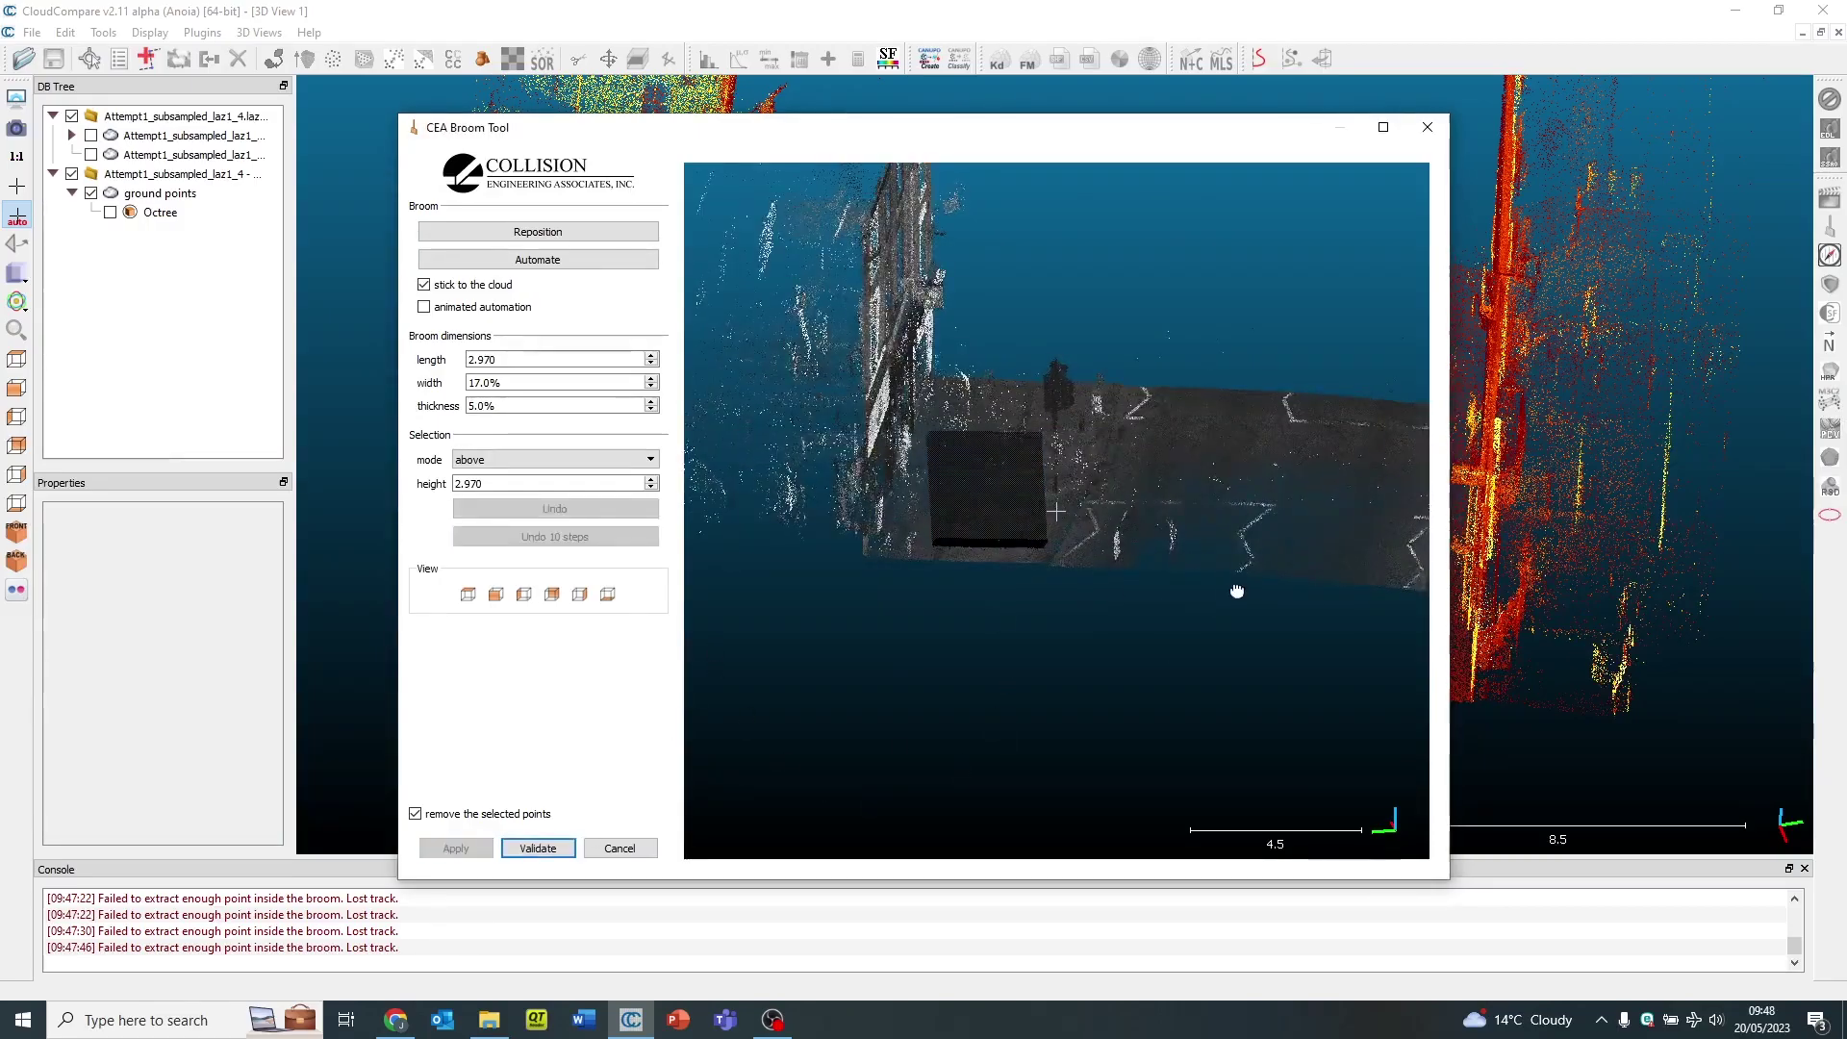
- Sweep the noise above the road's far end and along the tree line, remove it, and validate the broom cleaning
{"action": "left_click_drag", "start_coordinate": [1238, 590], "coordinate": [1111, 585]}
{"action": "mouse_move", "coordinate": [1210, 481]}
{"action": "left_mouse_down"}
{"action": "mouse_move", "coordinate": [1088, 453]}
{"action": "mouse_move", "coordinate": [962, 613]}
{"action": "mouse_move", "coordinate": [952, 572]}
{"action": "mouse_move", "coordinate": [994, 474]}
{"action": "mouse_move", "coordinate": [921, 519]}
{"action": "mouse_move", "coordinate": [890, 642]}
{"action": "mouse_move", "coordinate": [885, 626]}
{"action": "left_mouse_up"}
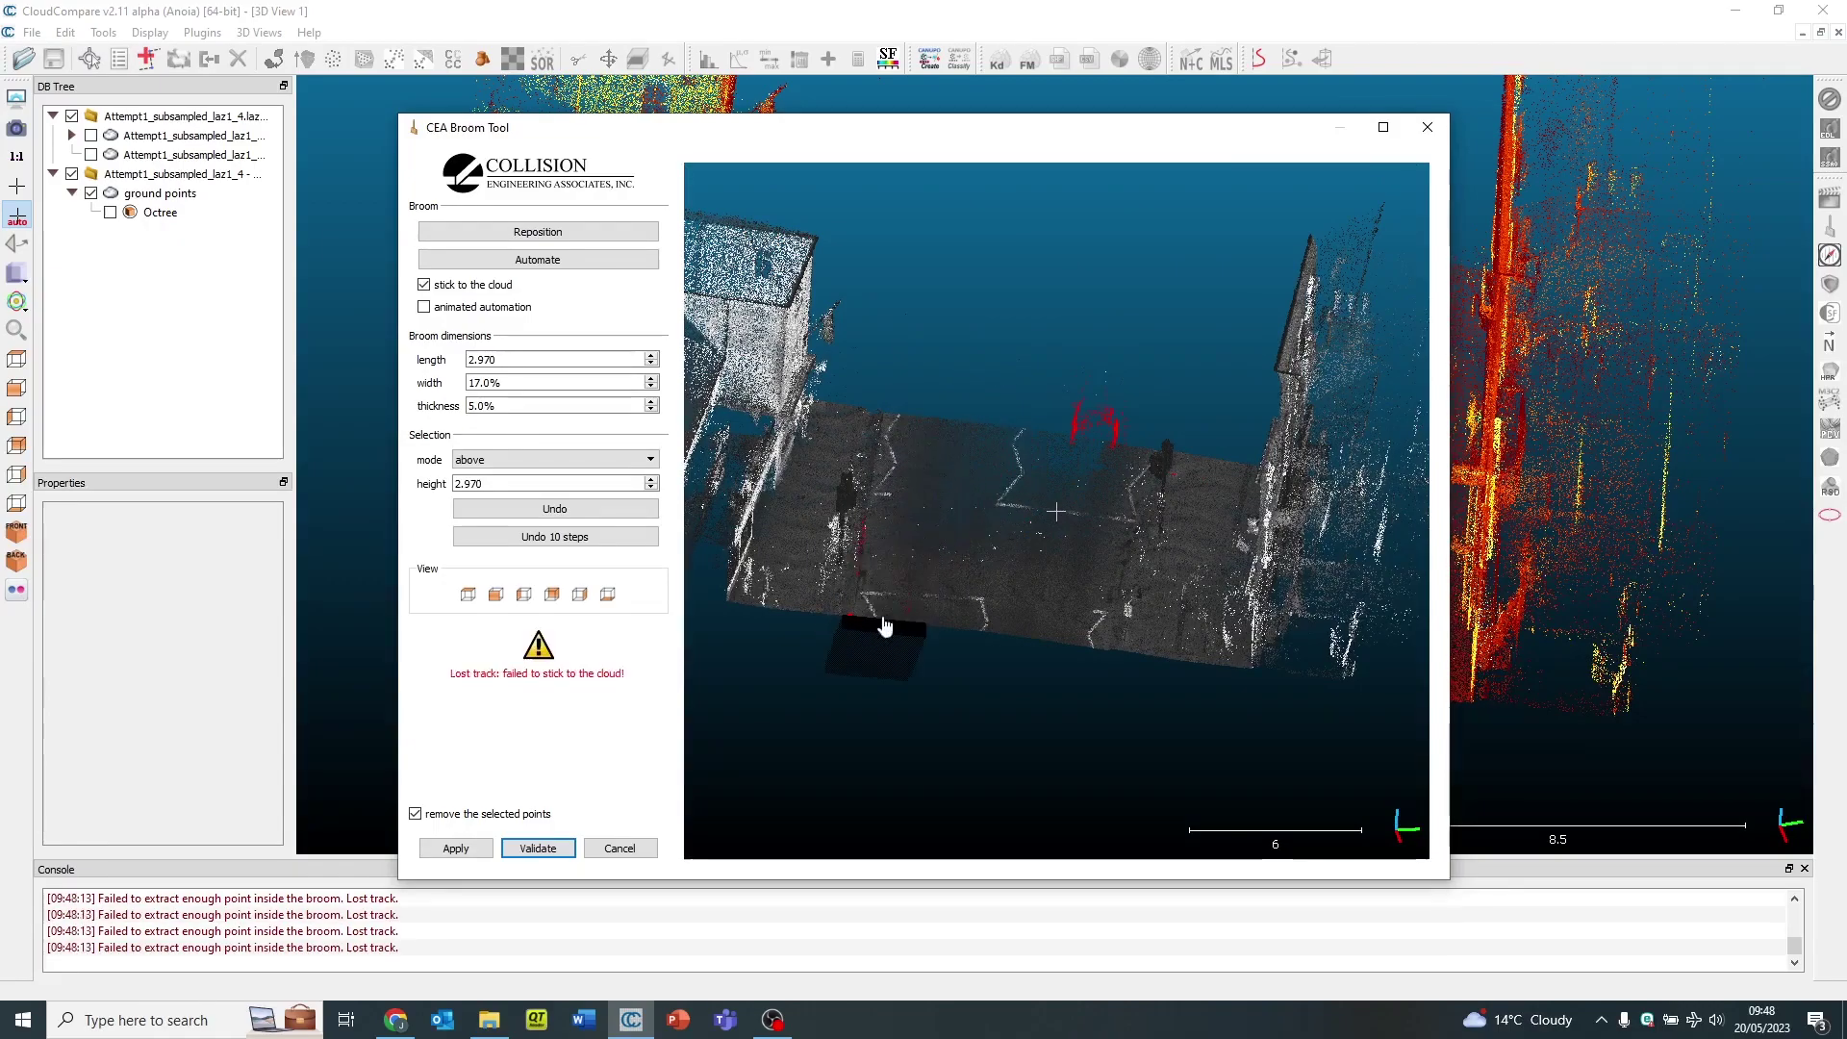
{"action": "left_click", "coordinate": [456, 849]}
{"action": "left_click_drag", "start_coordinate": [821, 498], "coordinate": [827, 697]}
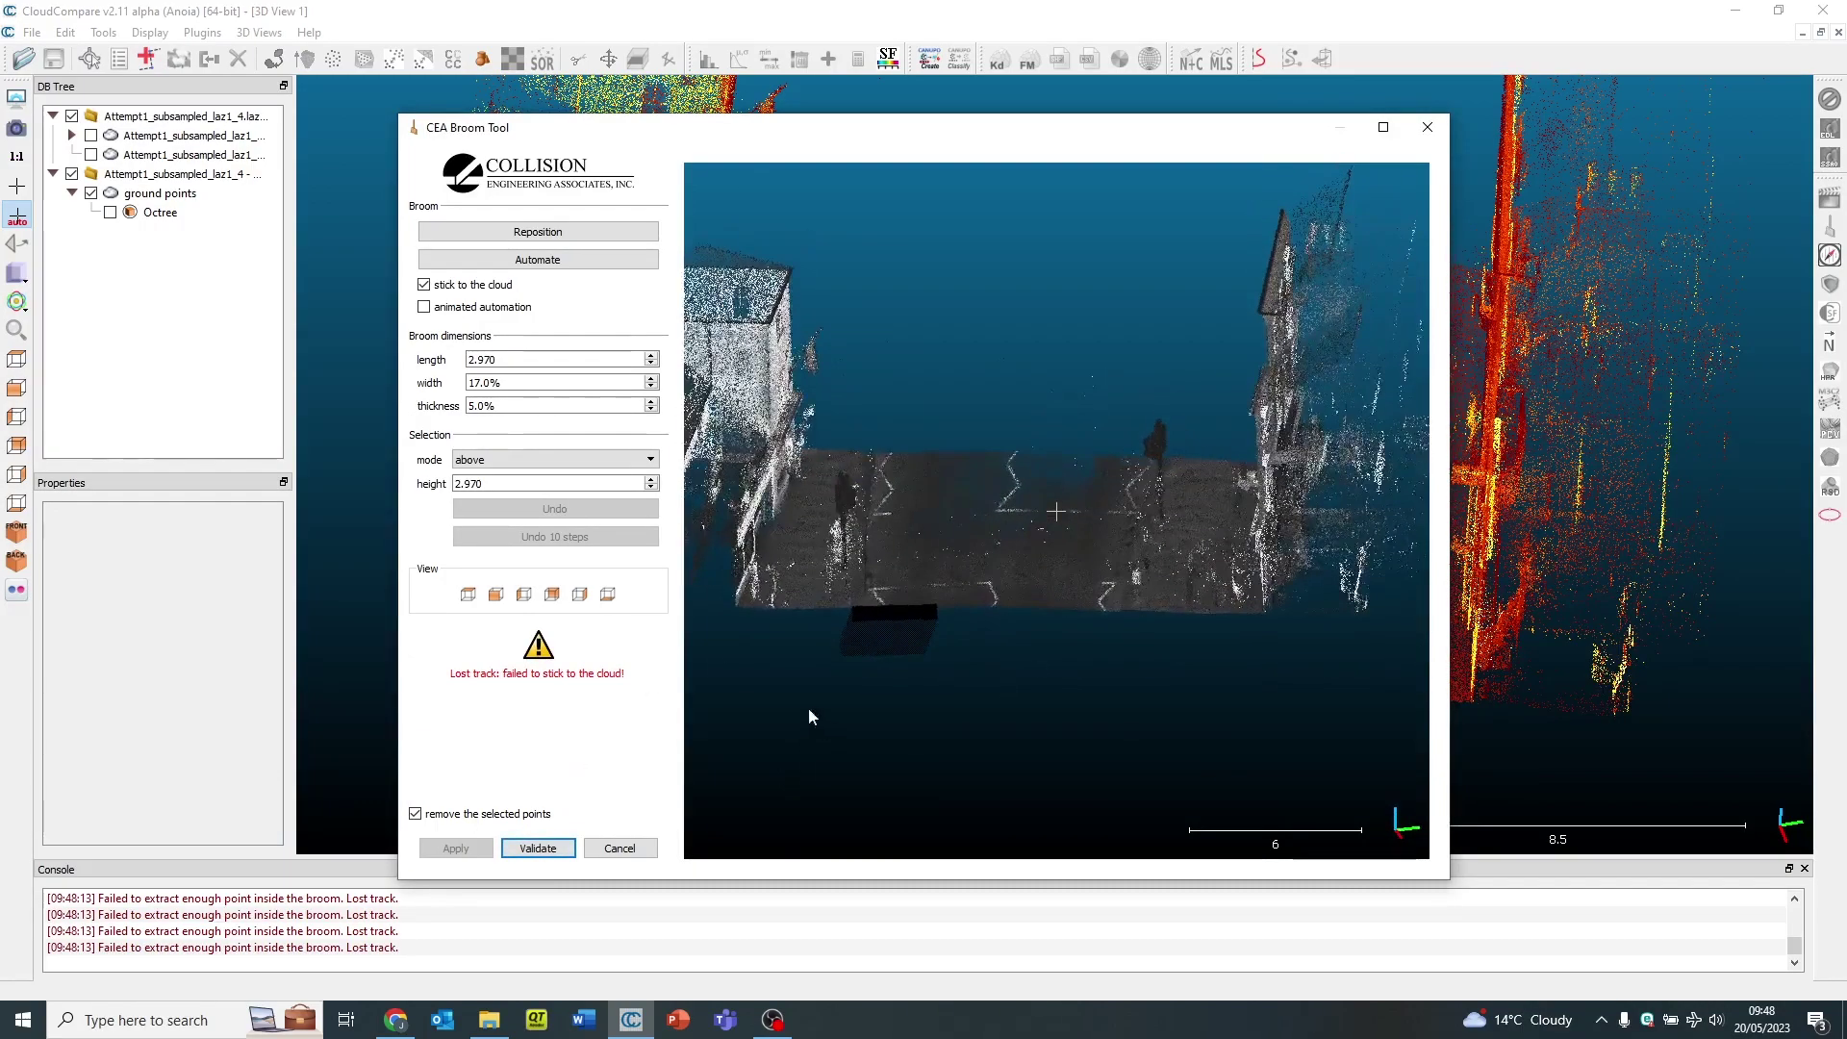
{"action": "left_click", "coordinate": [537, 849]}
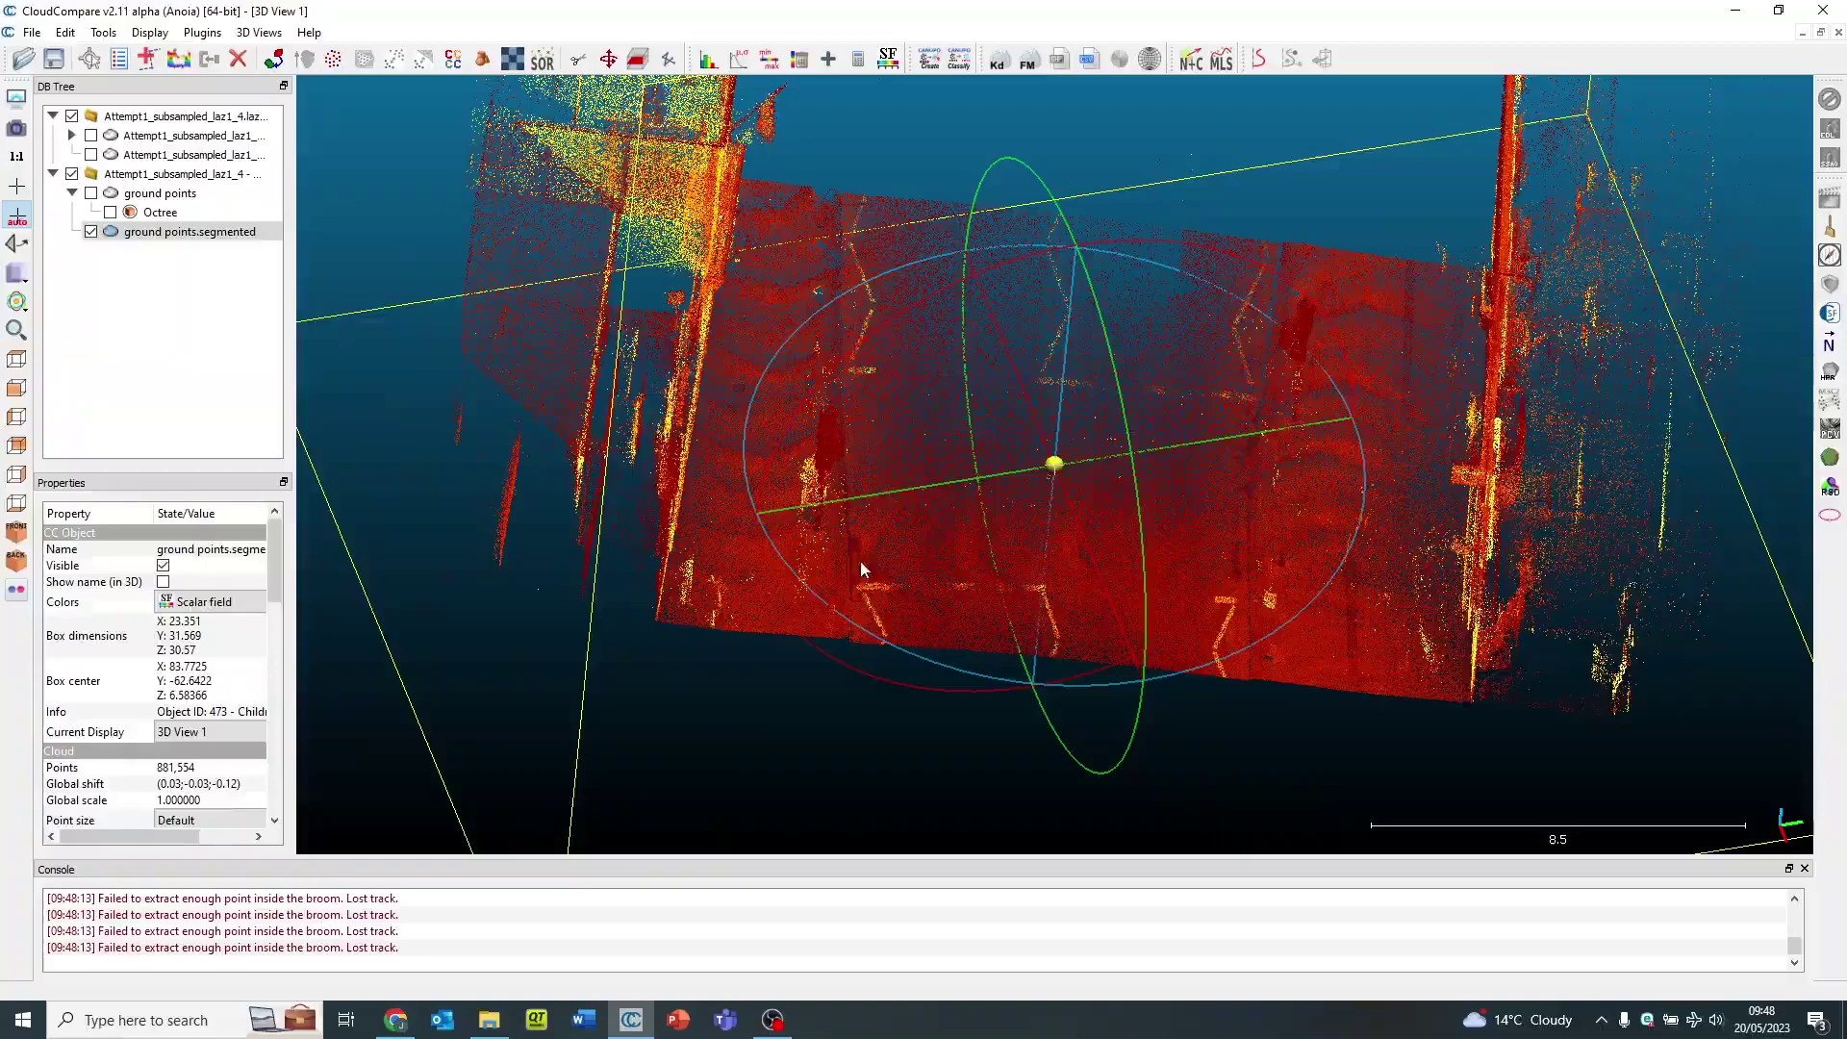
{"action": "left_click_drag", "start_coordinate": [1154, 597], "coordinate": [873, 539]}
- Try exporting the broom-cleaned segmented cloud in E57 format under the name ground points
{"action": "left_click", "coordinate": [150, 234]}
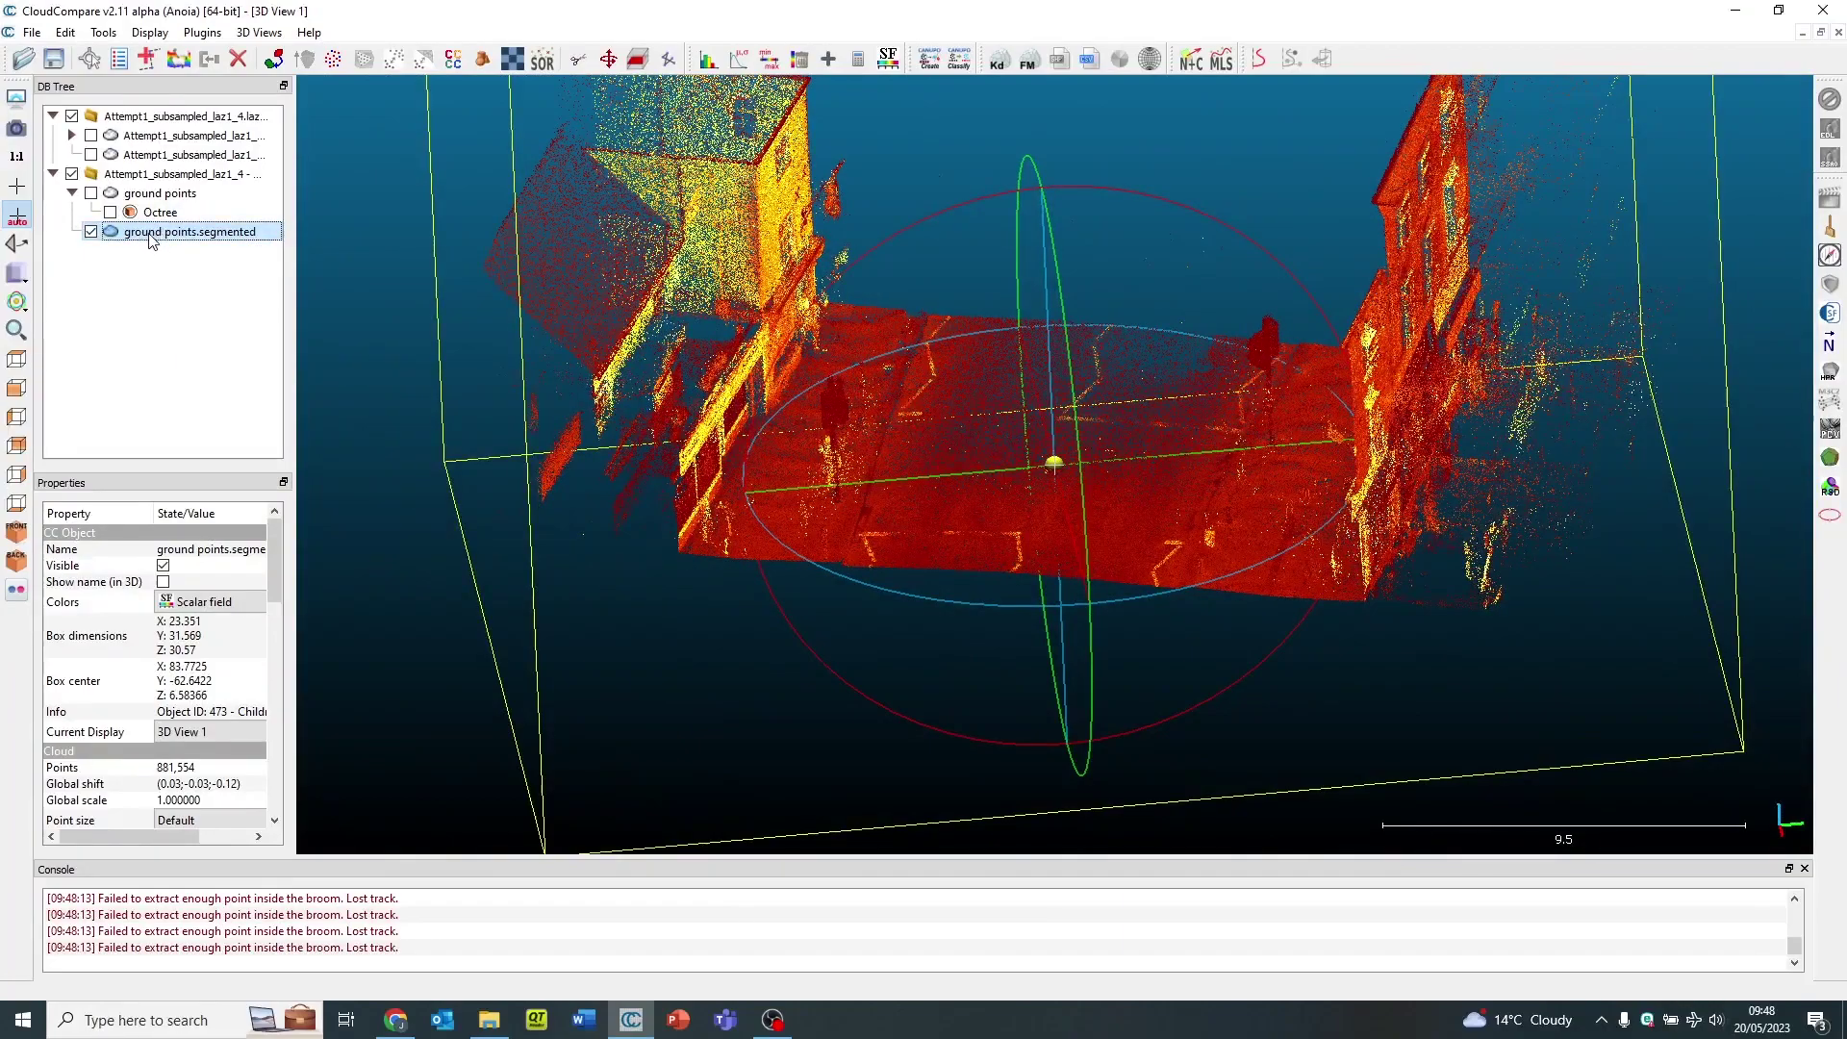
{"action": "left_click", "coordinate": [54, 59]}
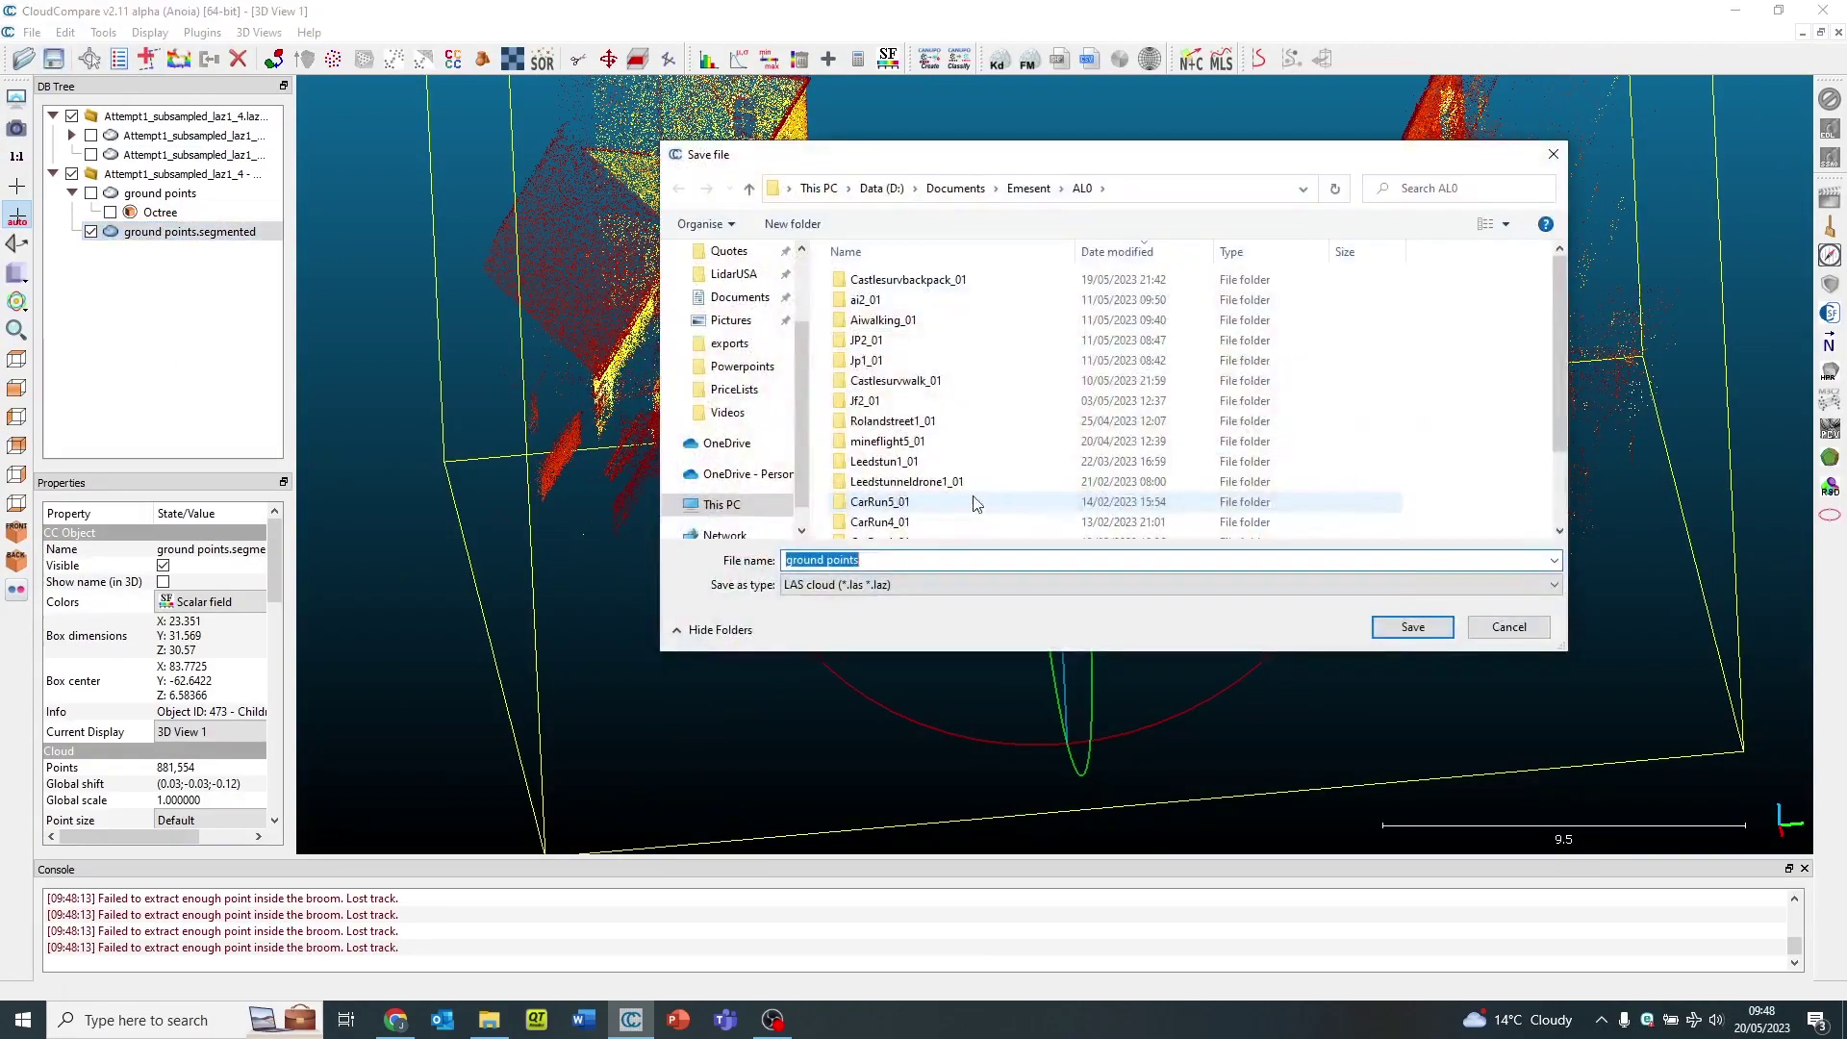
{"action": "left_click", "coordinate": [894, 585]}
{"action": "left_click", "coordinate": [835, 666]}
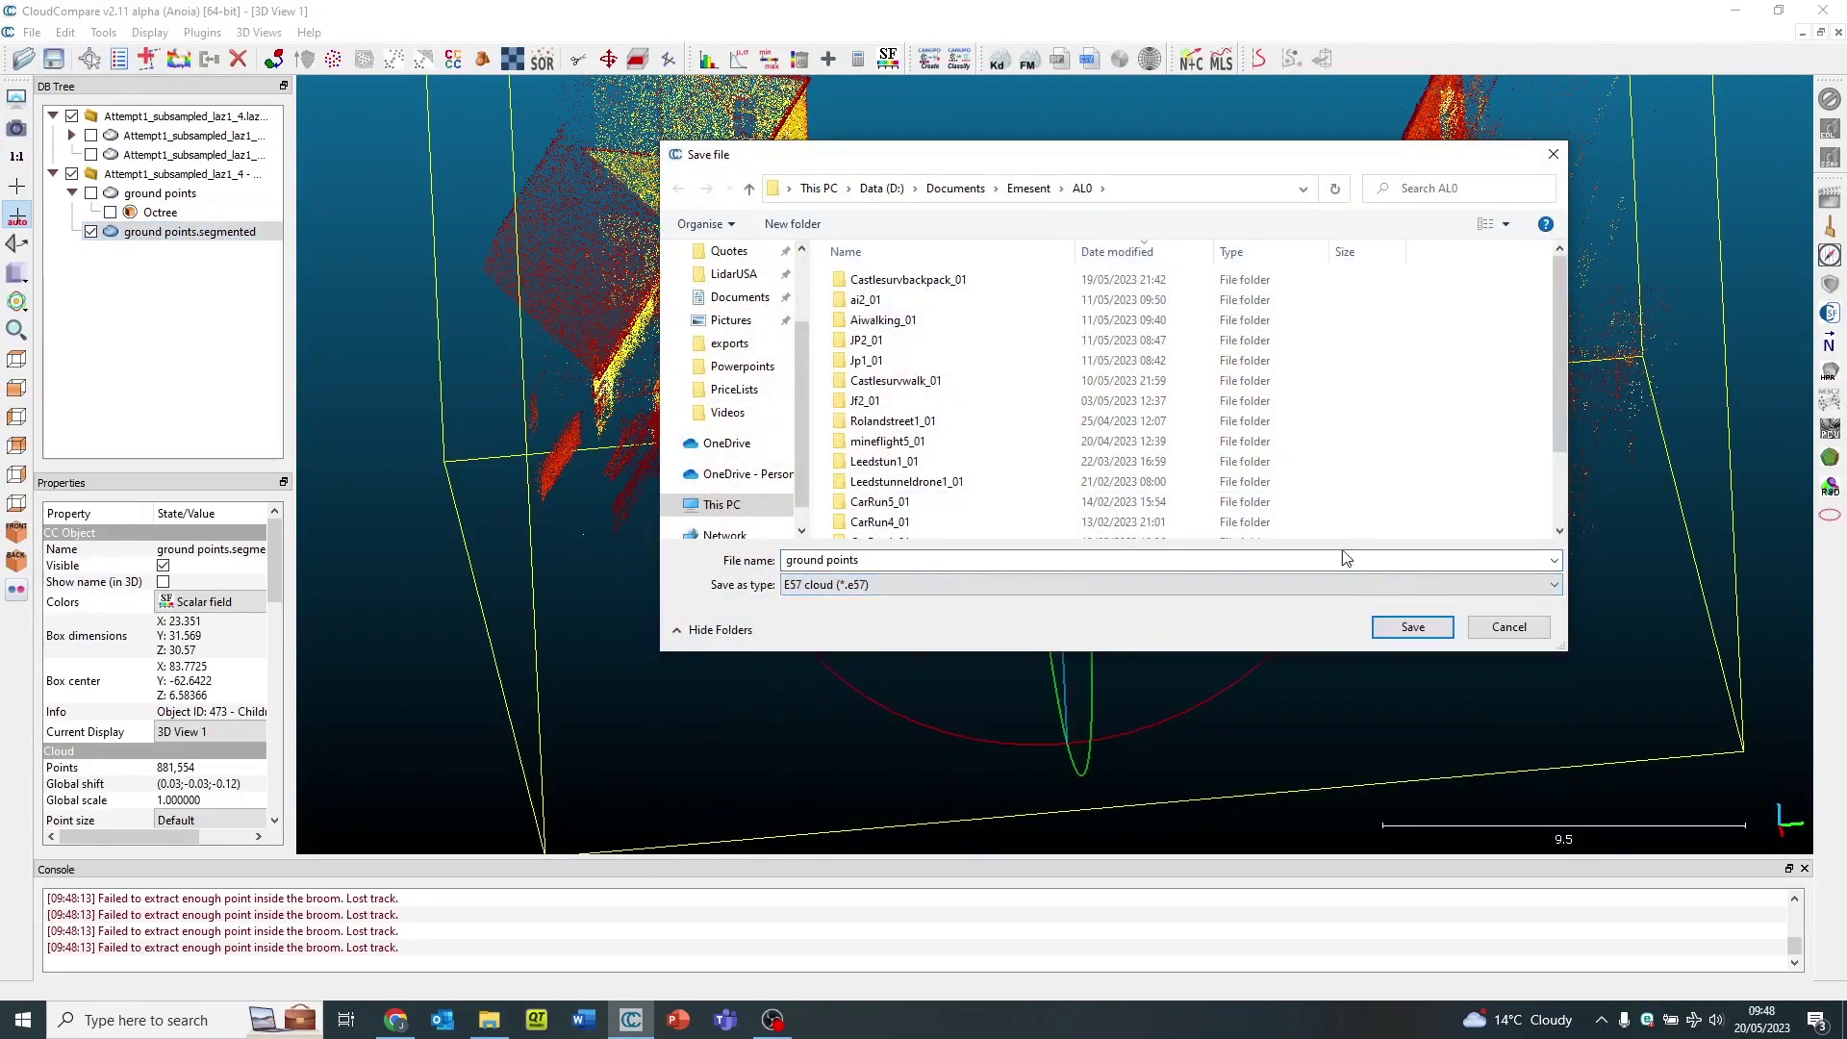
{"action": "left_click", "coordinate": [1506, 631]}
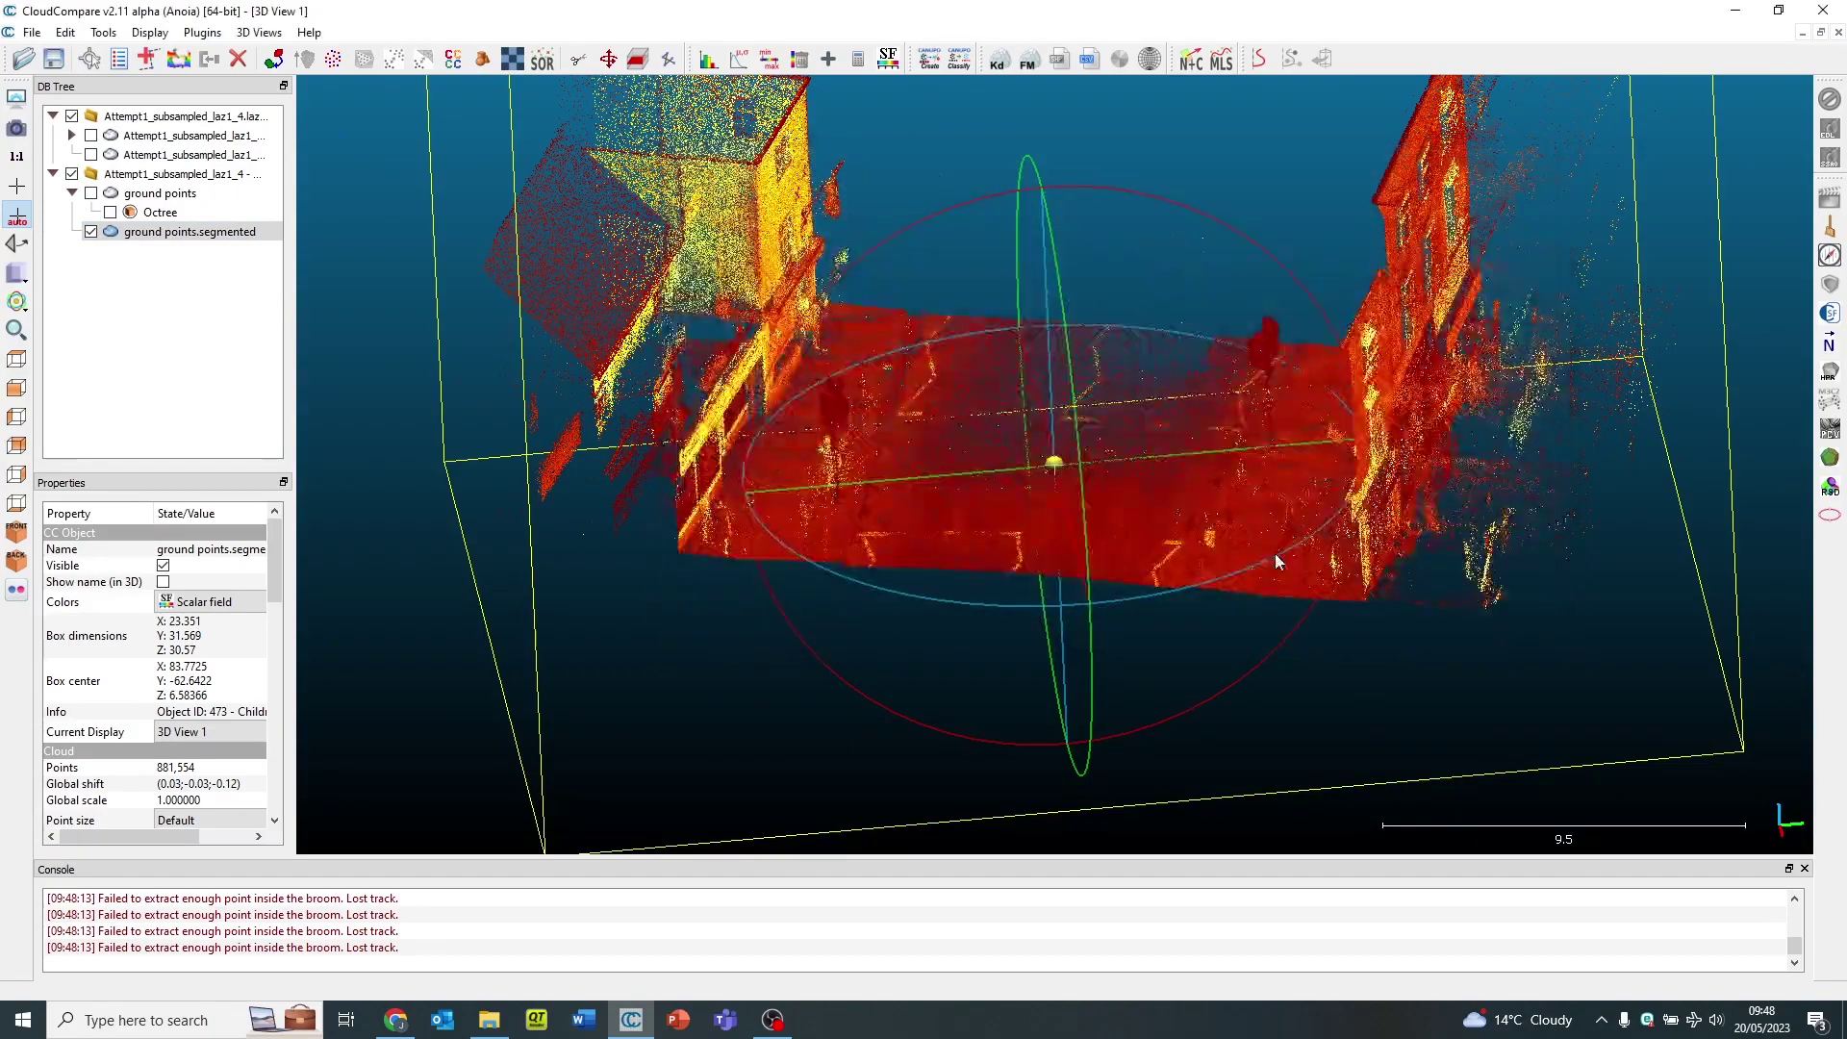
{"action": "scroll", "coordinate": [1273, 552], "scroll_direction": "down", "scroll_amount": 5}
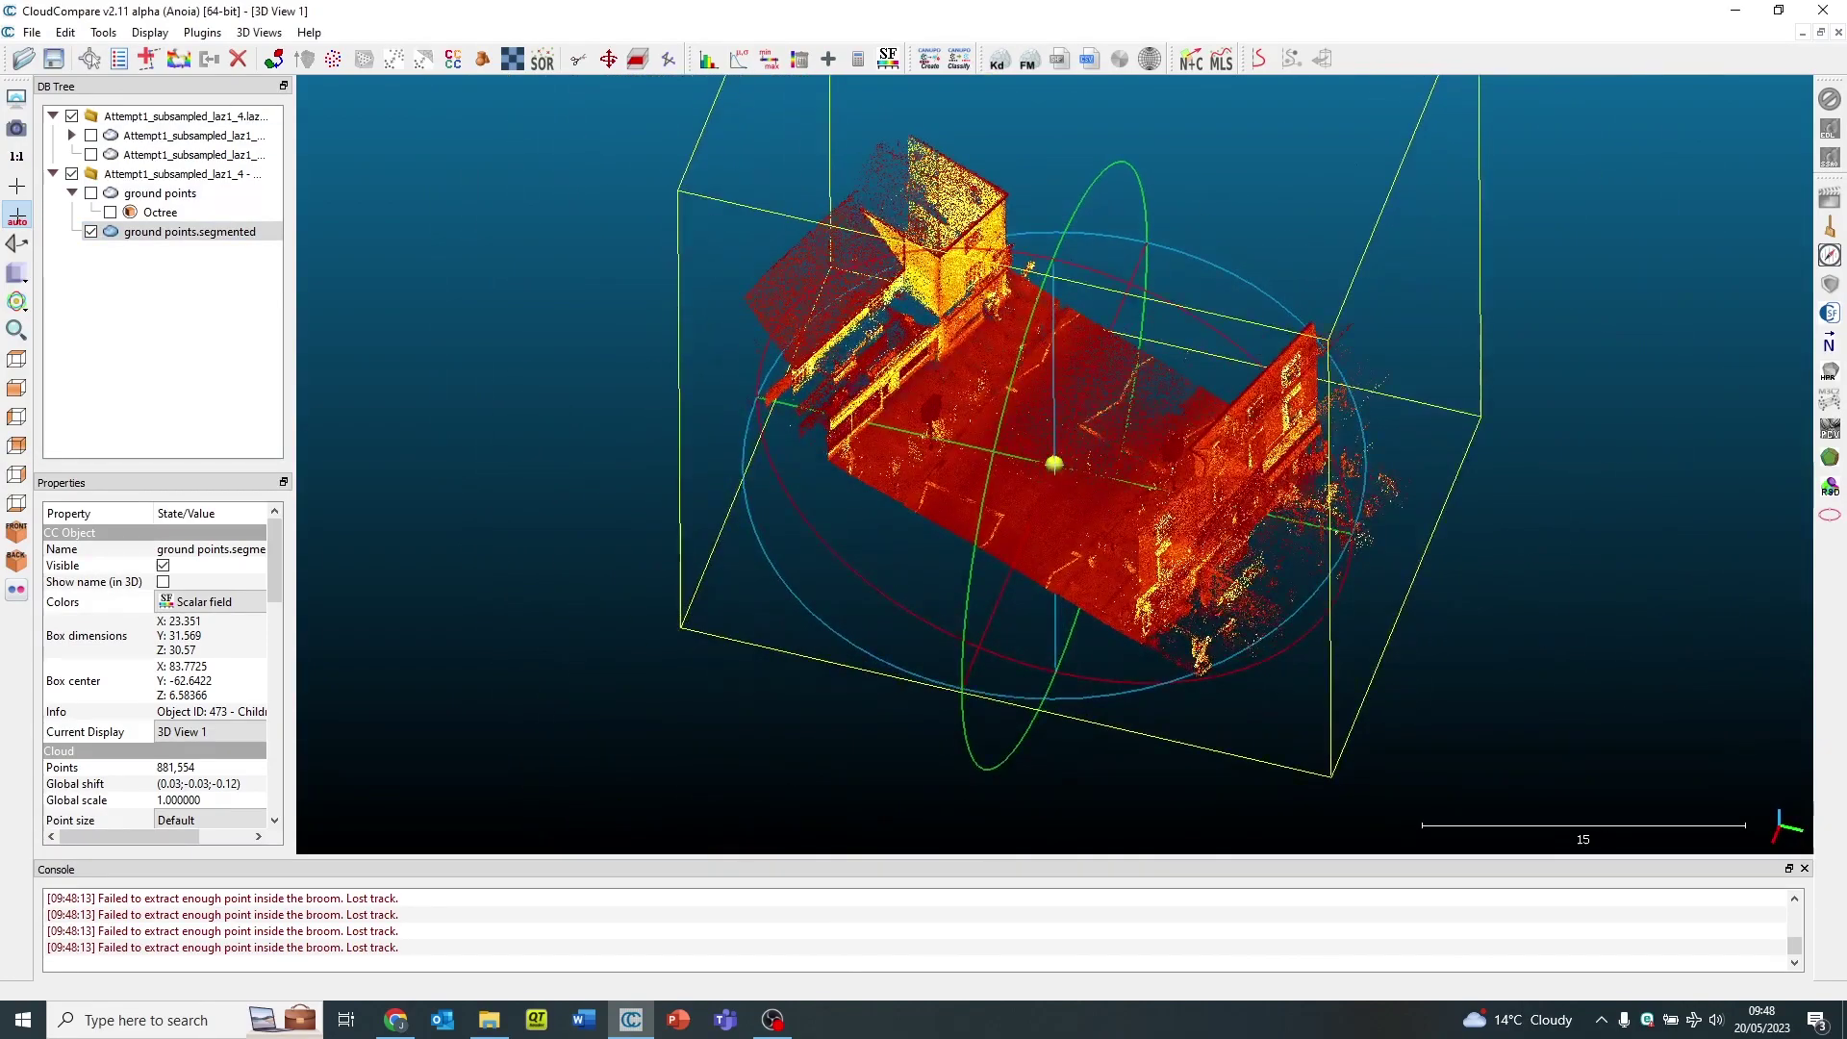